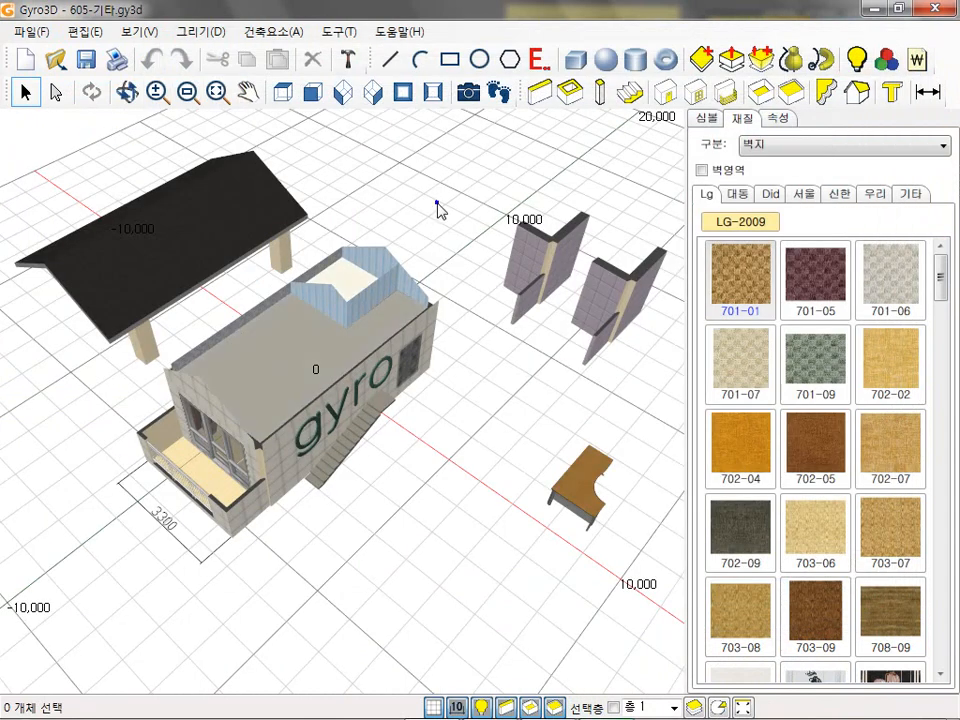
- Open the memo pad, move it clear of the model to read the feature notes, and close it
{"action": "right_click", "coordinate": [437, 206]}
{"action": "left_click", "coordinate": [520, 592]}
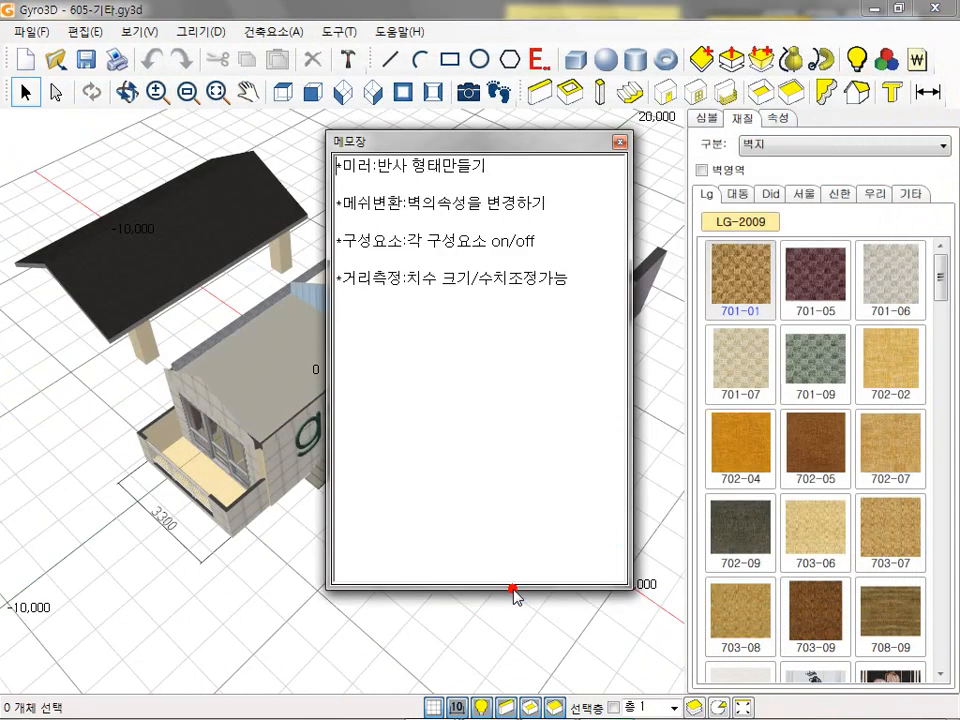
{"action": "left_click_drag", "start_coordinate": [446, 148], "coordinate": [725, 124]}
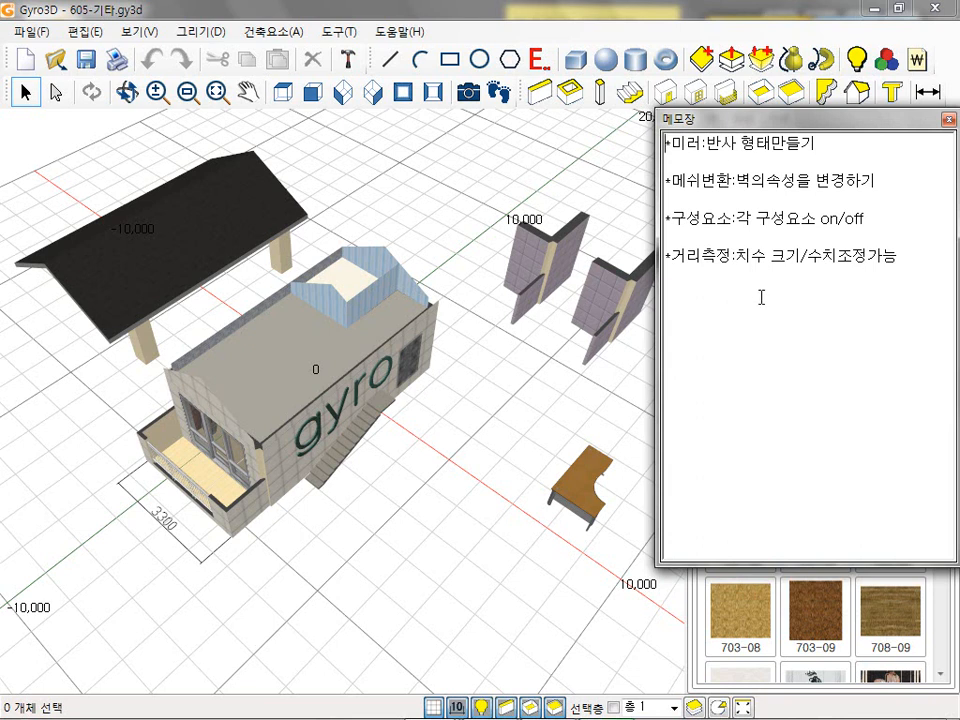
{"action": "left_click", "coordinate": [945, 121]}
- Mirror the desk to place a reflected copy beside it, on the opposite side of the red axis
{"action": "middle_click_drag", "start_coordinate": [600, 506], "coordinate": [403, 377]}
{"action": "scroll", "coordinate": [490, 439], "scroll_direction": "up", "scroll_amount": 1}
{"action": "scroll", "coordinate": [496, 438], "scroll_direction": "up", "scroll_amount": 2}
{"action": "left_click", "coordinate": [405, 340]}
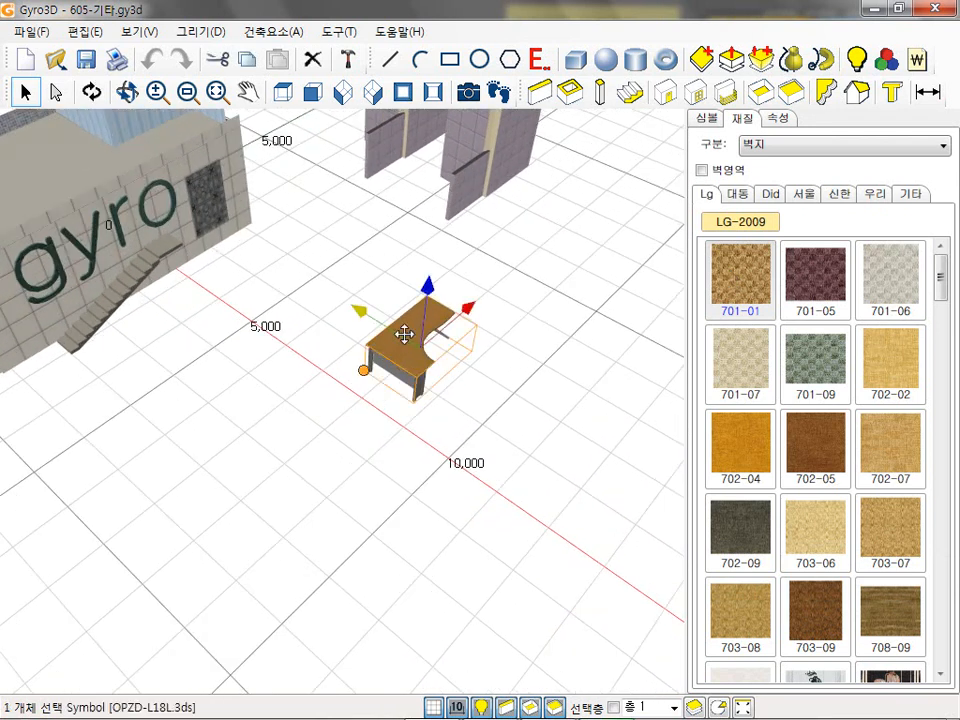
{"action": "right_click", "coordinate": [404, 336]}
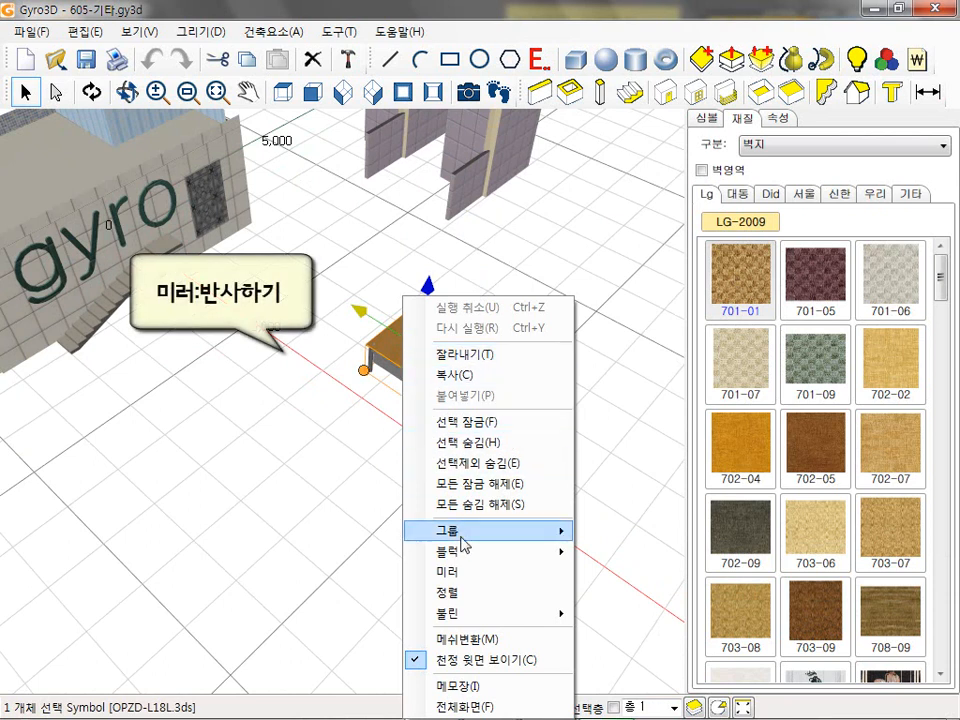
{"action": "left_click", "coordinate": [468, 573]}
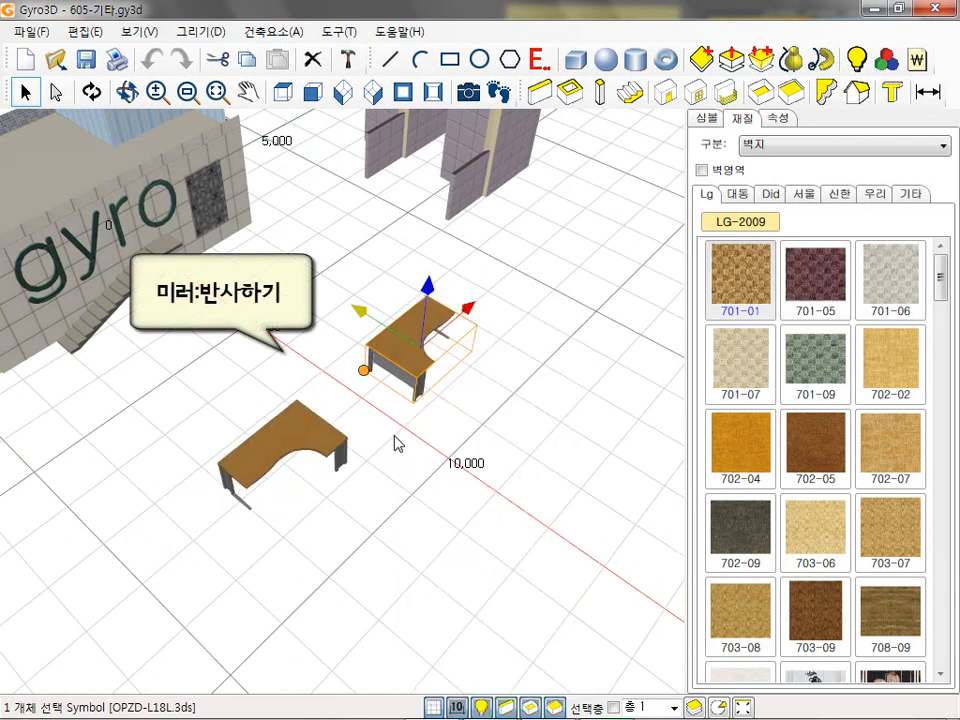
{"action": "left_click", "coordinate": [416, 425]}
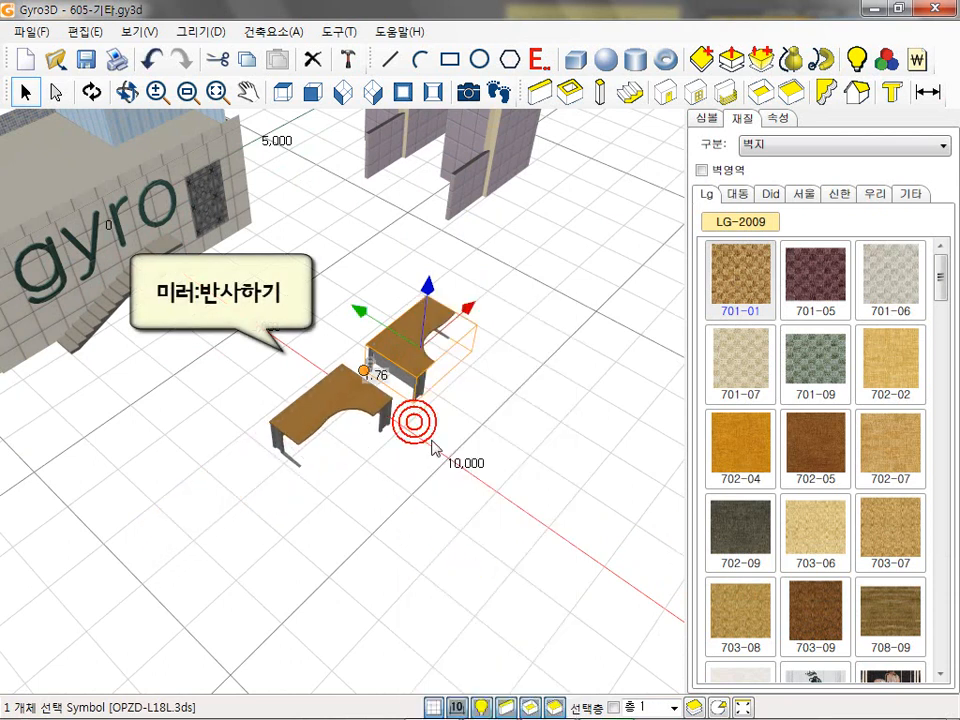
- Select both desks and mirror them together, placing the reflected pair farther along the red axis
{"action": "left_click_drag", "start_coordinate": [520, 482], "coordinate": [302, 338]}
{"action": "left_click", "coordinate": [339, 31]}
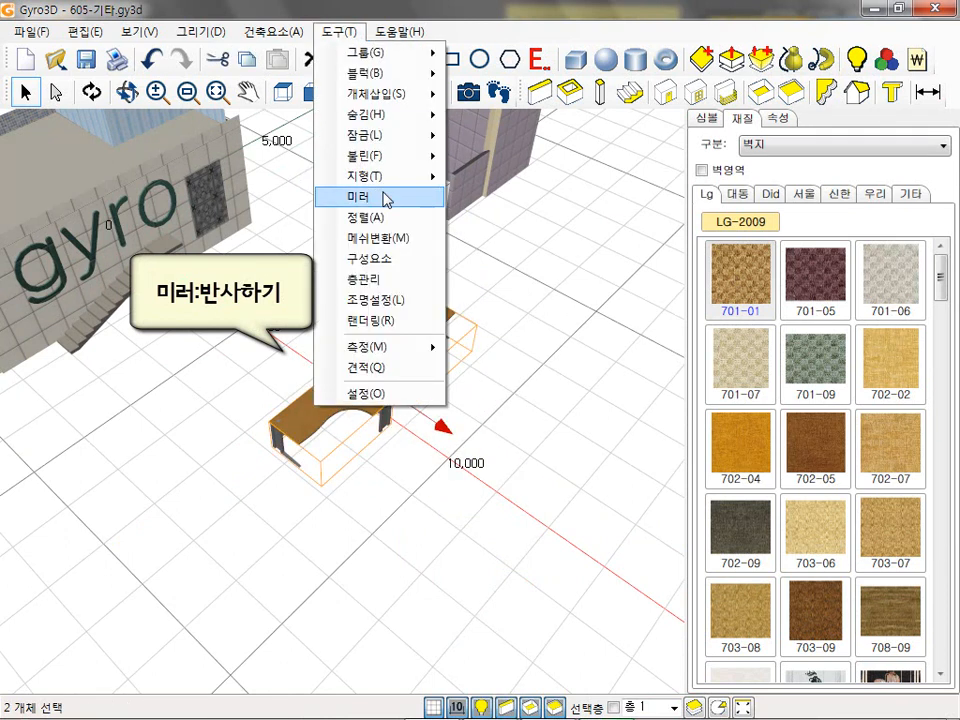
{"action": "left_click", "coordinate": [390, 197]}
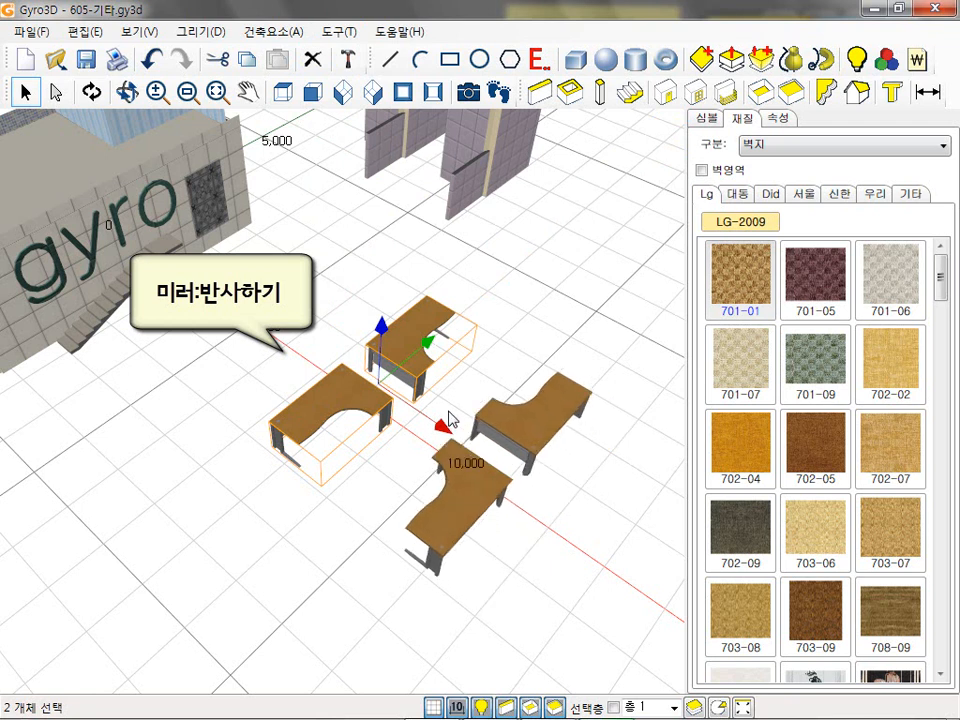
{"action": "left_click", "coordinate": [540, 476]}
- Convert the low wall of the L-shaped wall group nearer the house to a mesh
{"action": "middle_click_drag", "start_coordinate": [379, 263], "coordinate": [418, 319]}
{"action": "scroll", "coordinate": [418, 319], "scroll_direction": "down", "scroll_amount": 1}
{"action": "middle_click_drag", "start_coordinate": [466, 236], "coordinate": [417, 405]}
{"action": "scroll", "coordinate": [417, 405], "scroll_direction": "up", "scroll_amount": 3}
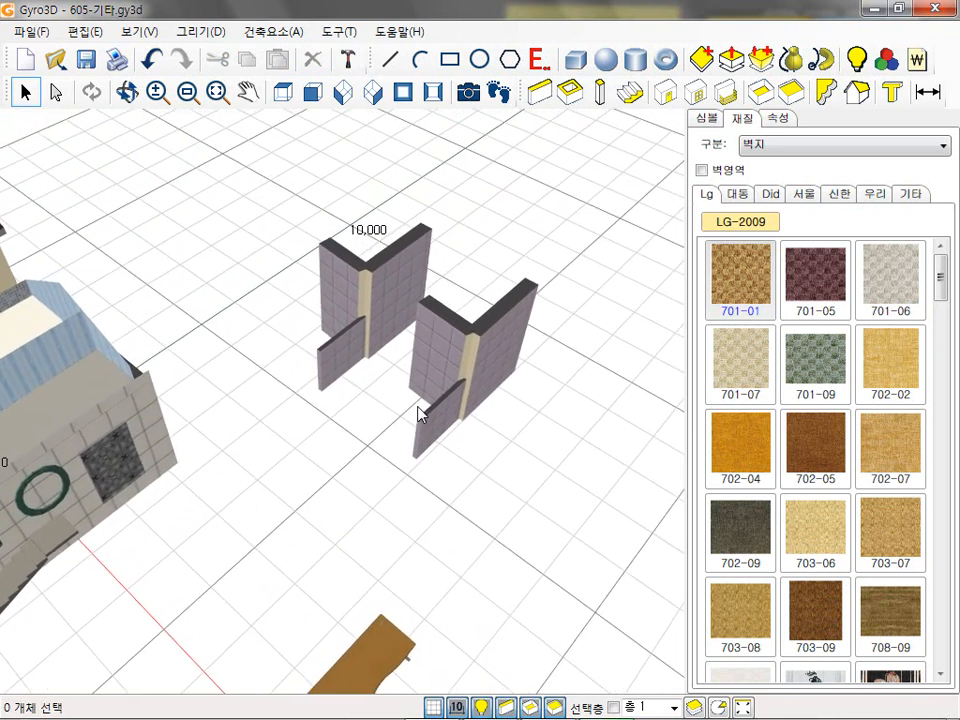
{"action": "middle_click_drag", "start_coordinate": [434, 325], "coordinate": [383, 353]}
{"action": "scroll", "coordinate": [383, 353], "scroll_direction": "up", "scroll_amount": 1}
{"action": "scroll", "coordinate": [385, 360], "scroll_direction": "up", "scroll_amount": 2}
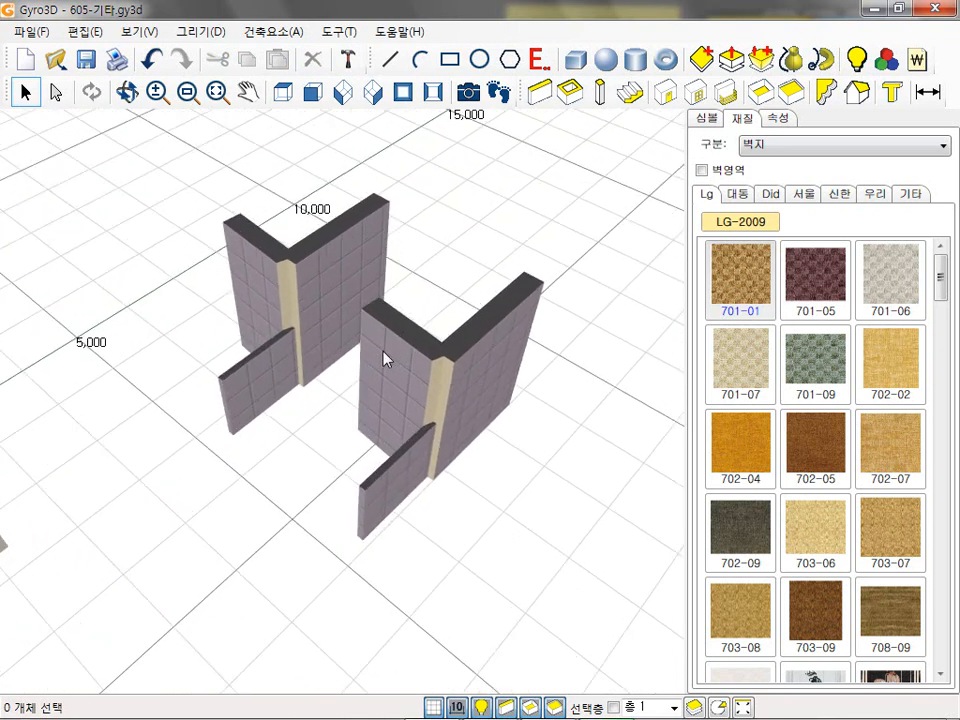
{"action": "left_click", "coordinate": [252, 375]}
{"action": "right_click", "coordinate": [252, 375]}
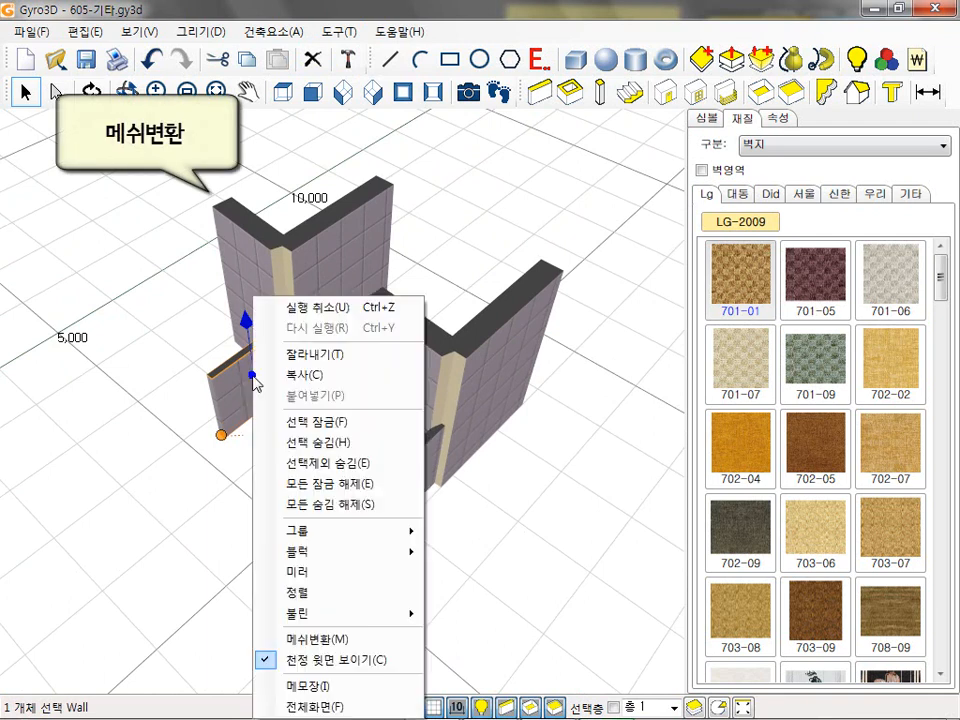
{"action": "left_click", "coordinate": [326, 639]}
{"action": "left_click", "coordinate": [444, 549]}
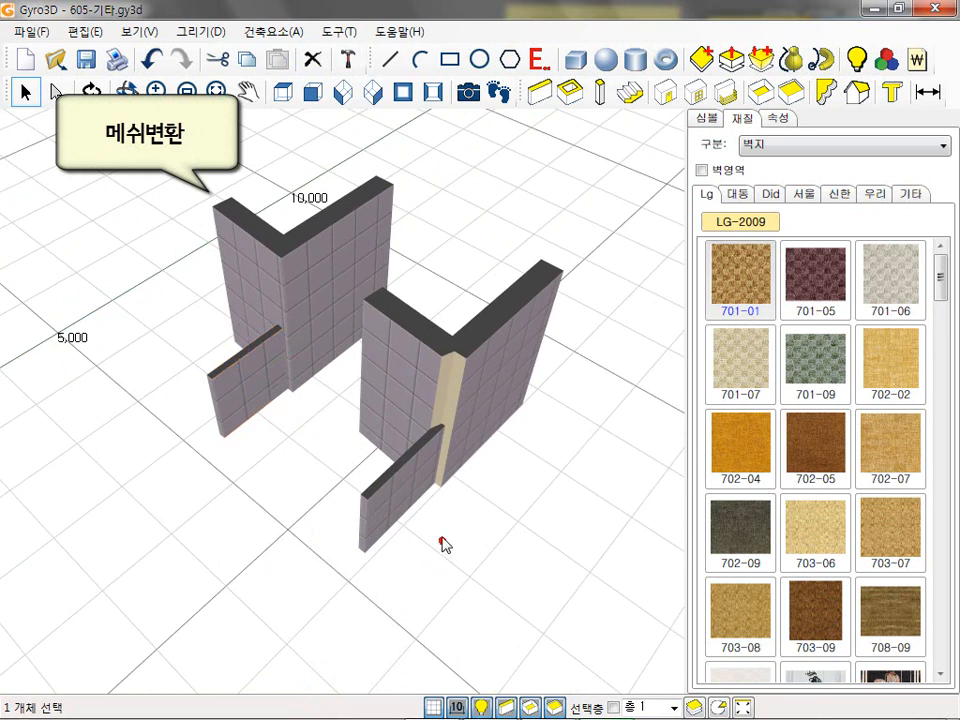
- Convert the low wall of the second L-shaped wall group to a mesh
{"action": "left_click", "coordinate": [395, 495]}
{"action": "left_click", "coordinate": [338, 32]}
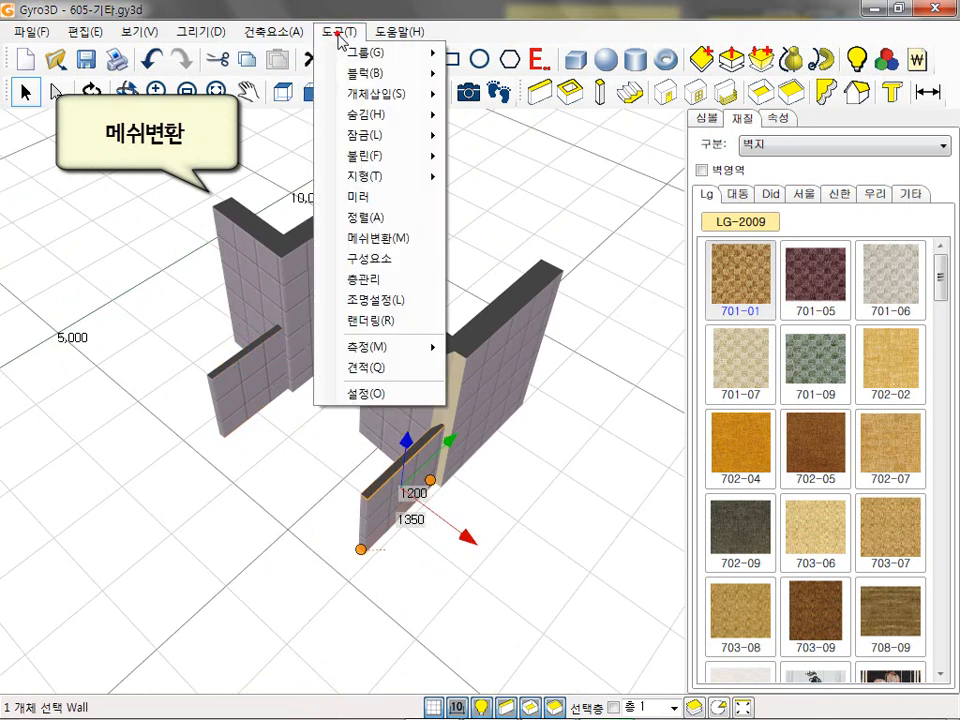
{"action": "left_click", "coordinate": [388, 240]}
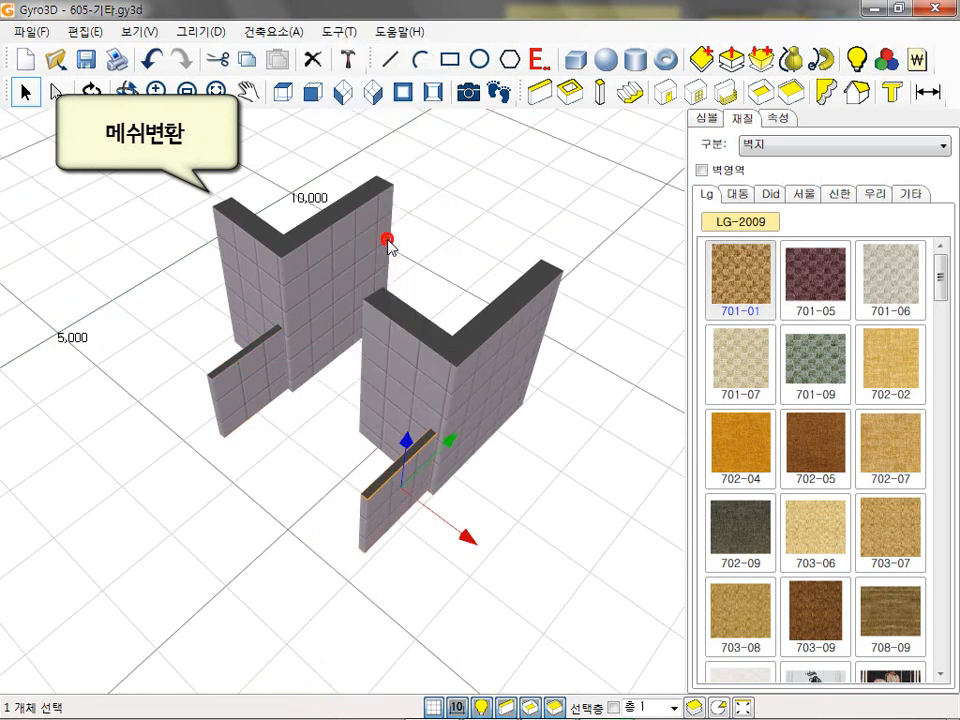
{"action": "left_click", "coordinate": [549, 524]}
- Add a distance dimension along the balcony's short side, from its outer corner to the house wall
{"action": "scroll", "coordinate": [236, 420], "scroll_direction": "down", "scroll_amount": 5}
{"action": "middle_click_drag", "start_coordinate": [180, 490], "coordinate": [352, 384]}
{"action": "scroll", "coordinate": [238, 441], "scroll_direction": "down", "scroll_amount": 3}
{"action": "middle_click_drag", "start_coordinate": [238, 441], "coordinate": [332, 415]}
{"action": "middle_click_drag", "start_coordinate": [230, 467], "coordinate": [257, 429]}
{"action": "scroll", "coordinate": [258, 435], "scroll_direction": "up", "scroll_amount": 5}
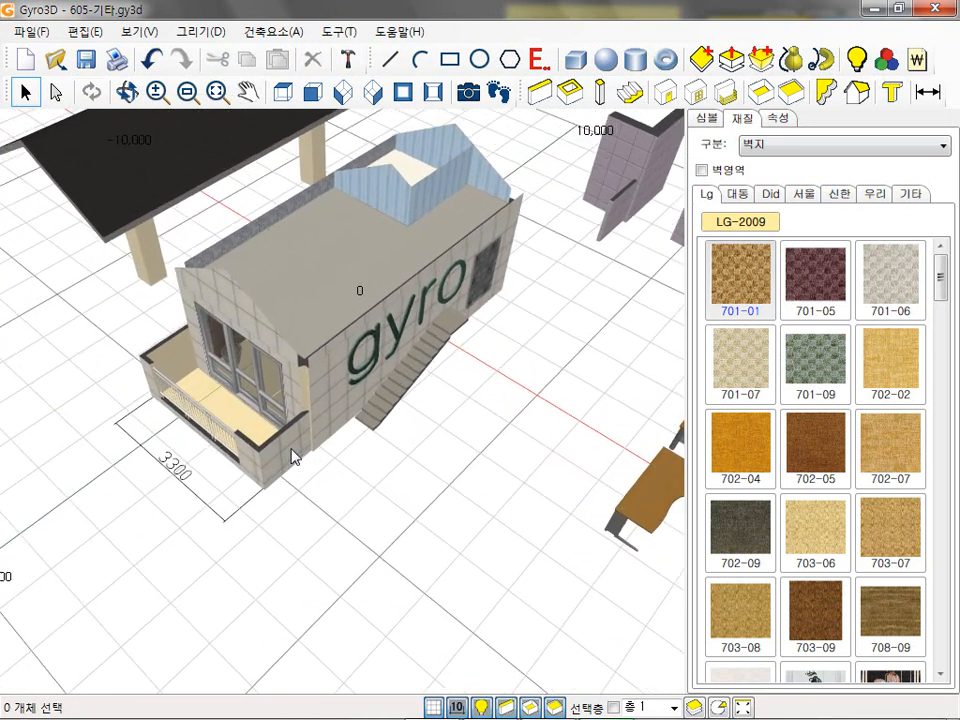
{"action": "left_click", "coordinate": [928, 92]}
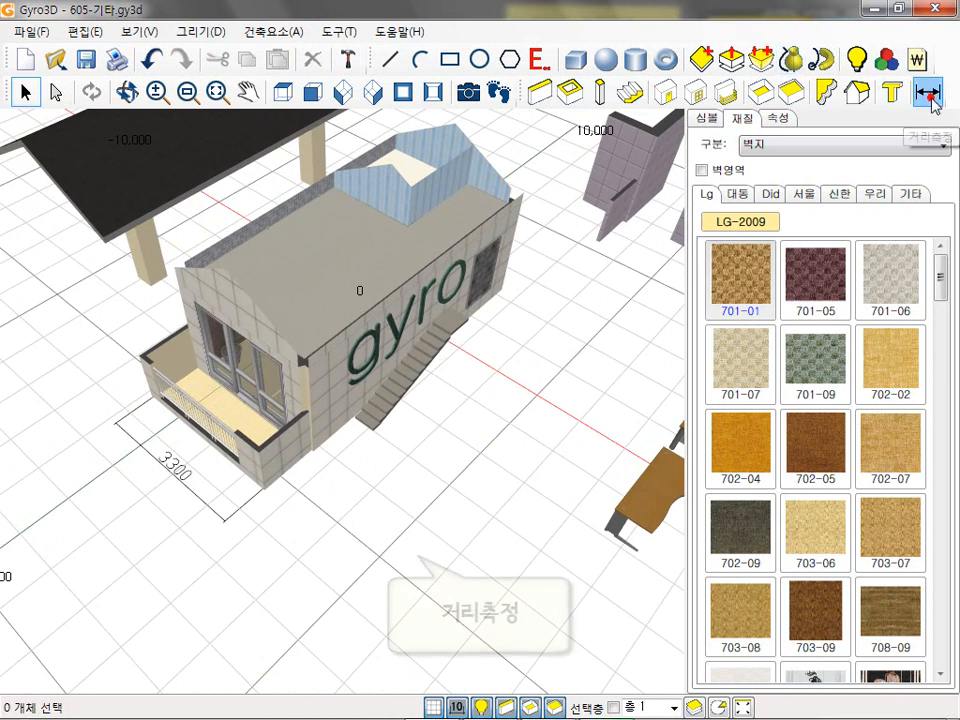
{"action": "left_click", "coordinate": [263, 487]}
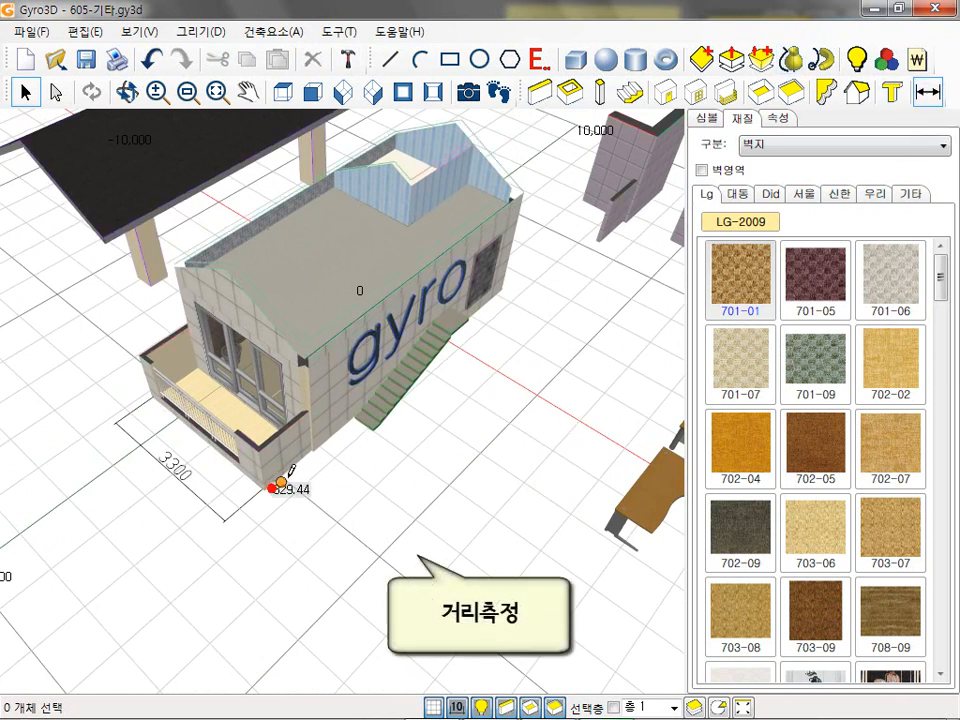
{"action": "left_click", "coordinate": [317, 455]}
{"action": "left_click", "coordinate": [337, 495]}
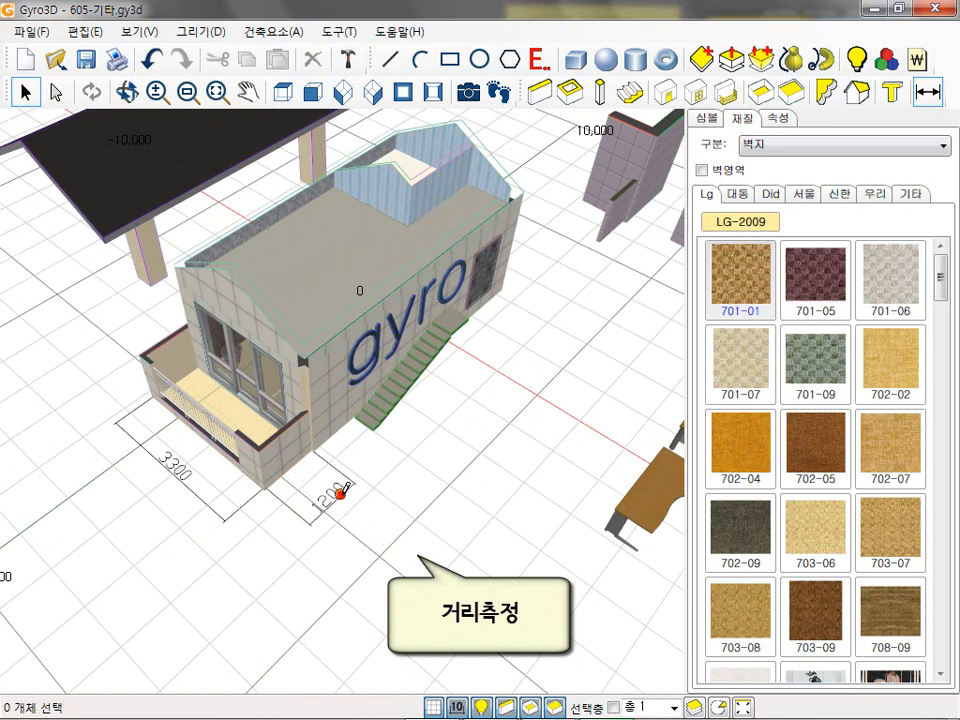
- Dimension the length of the house's long wall with the gyro lettering and the wall's height at its far end
{"action": "left_click", "coordinate": [340, 31]}
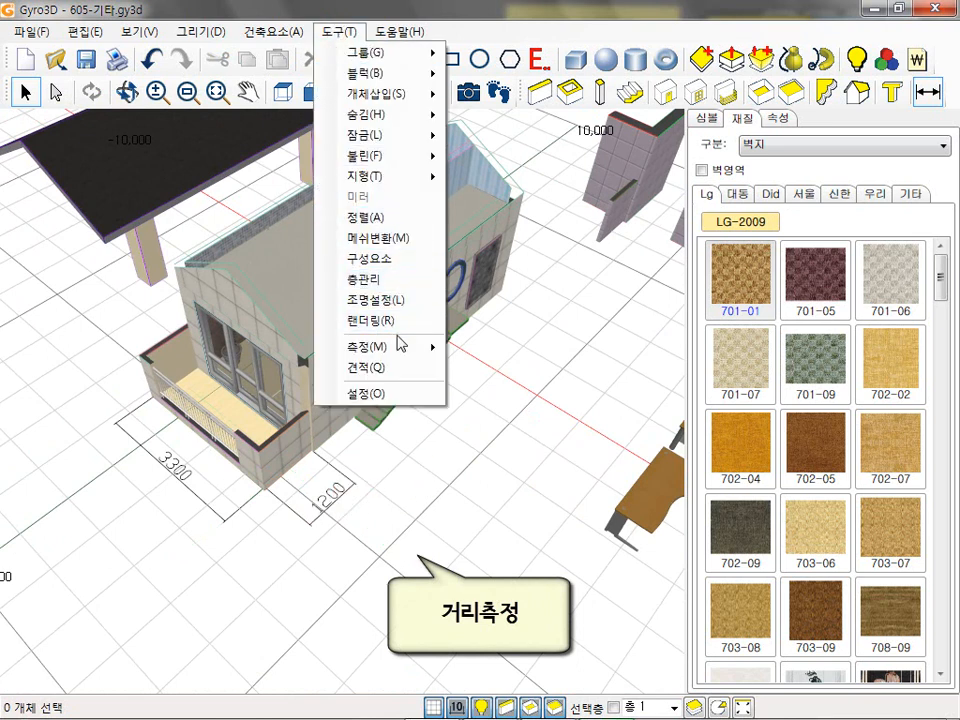
{"action": "mouse_move", "coordinate": [398, 347]}
{"action": "left_click", "coordinate": [513, 349]}
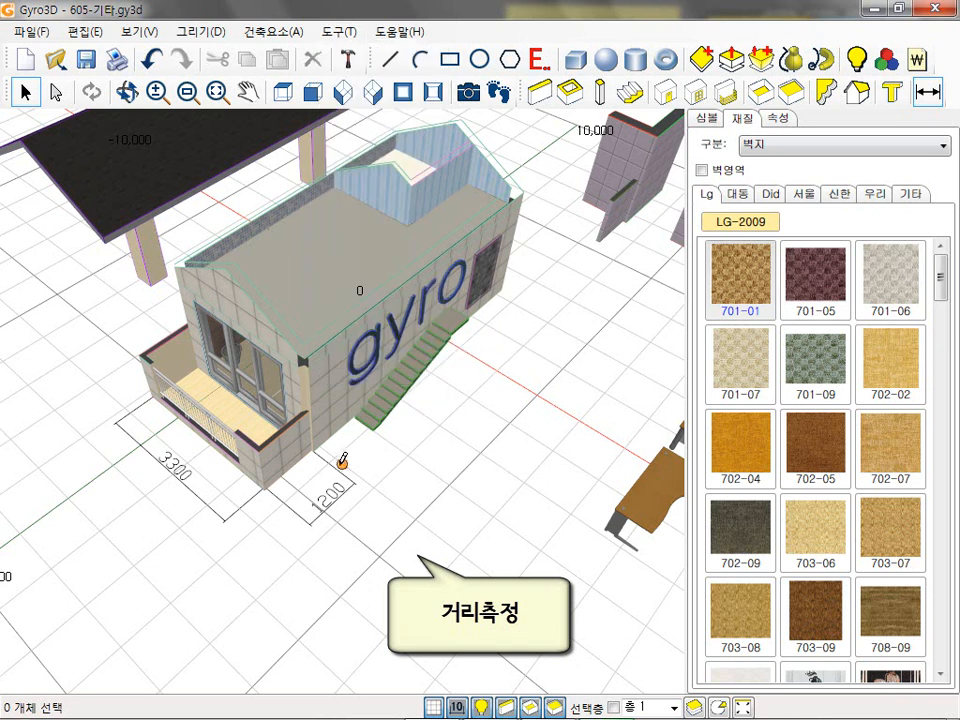
{"action": "left_click", "coordinate": [310, 449]}
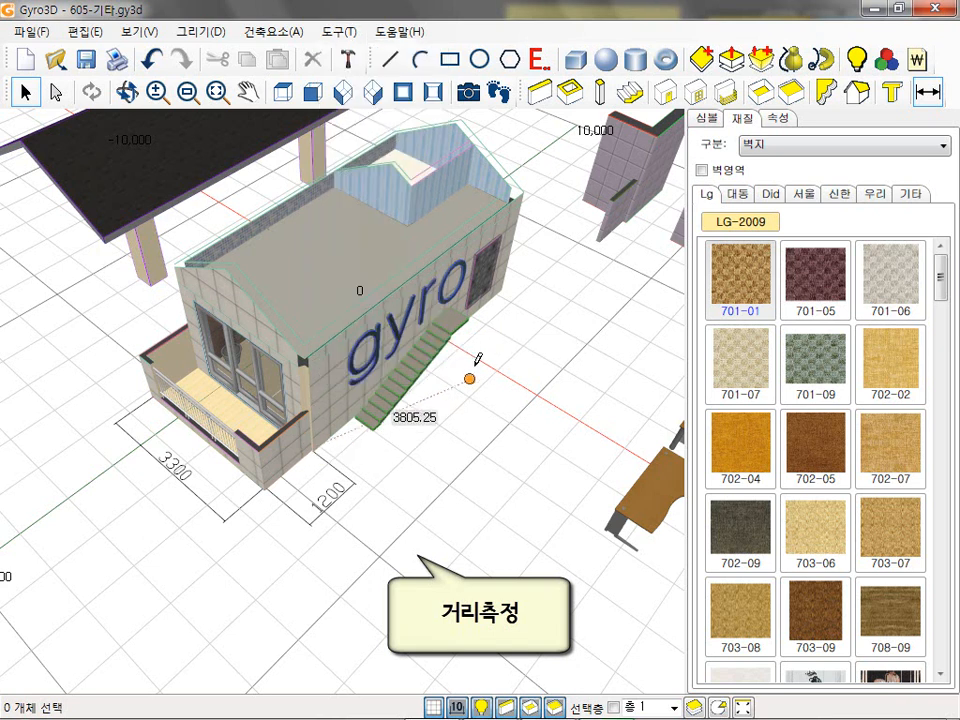
{"action": "left_click", "coordinate": [503, 295]}
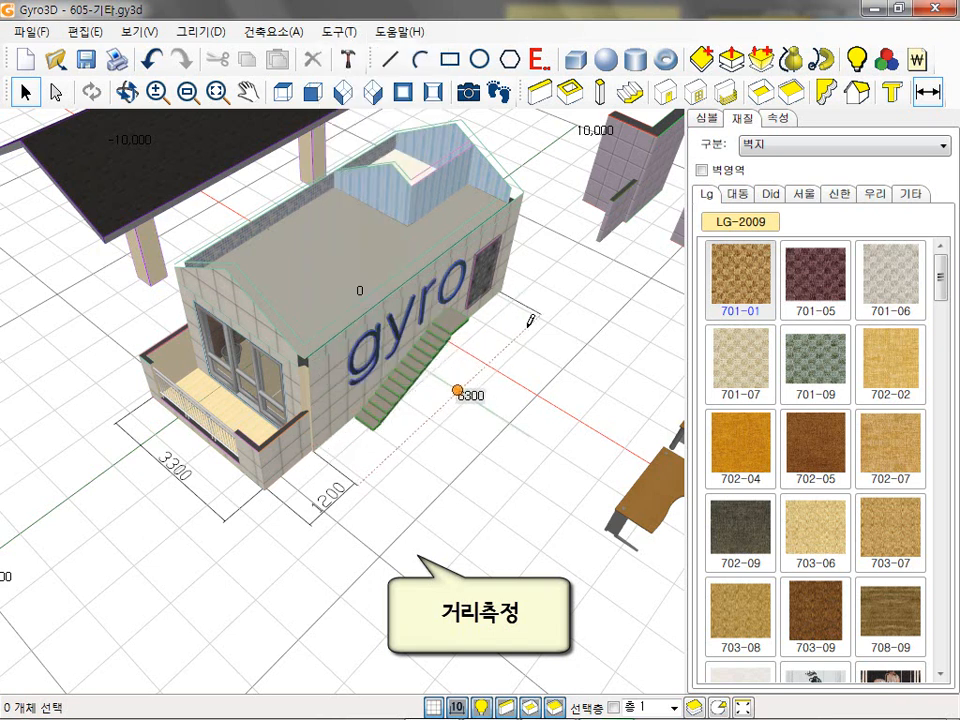
{"action": "left_click", "coordinate": [527, 322]}
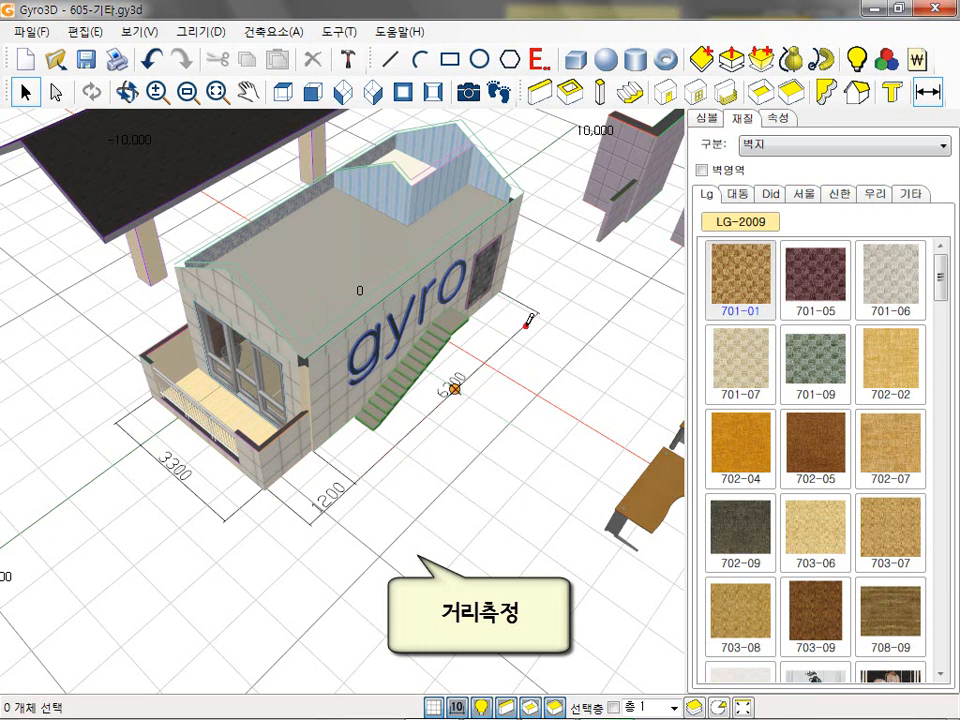
{"action": "left_click", "coordinate": [504, 241]}
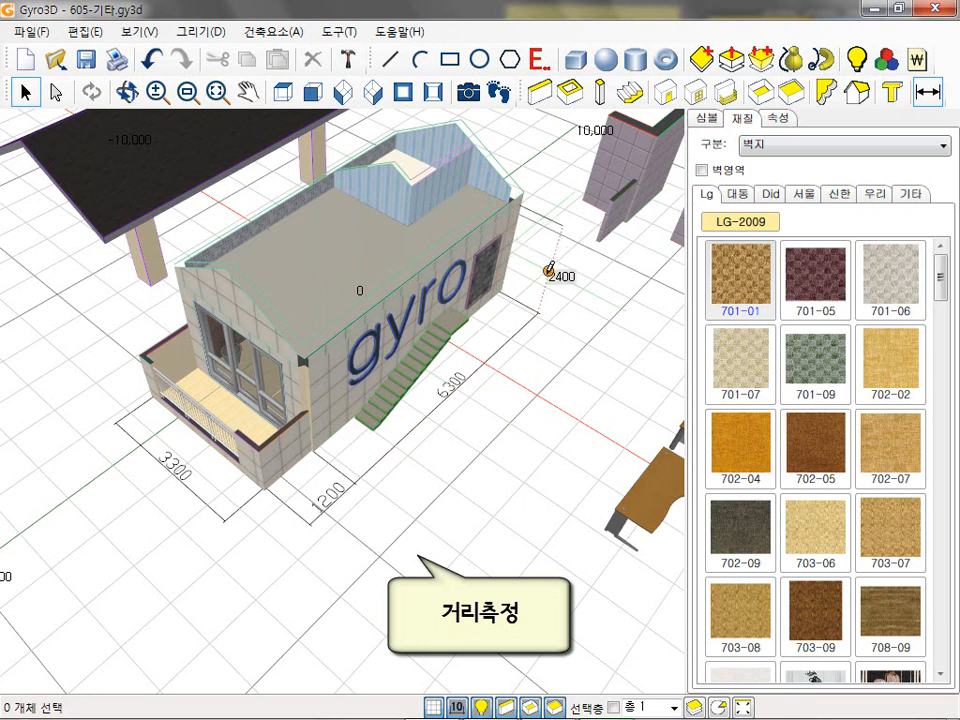
{"action": "left_click", "coordinate": [551, 274]}
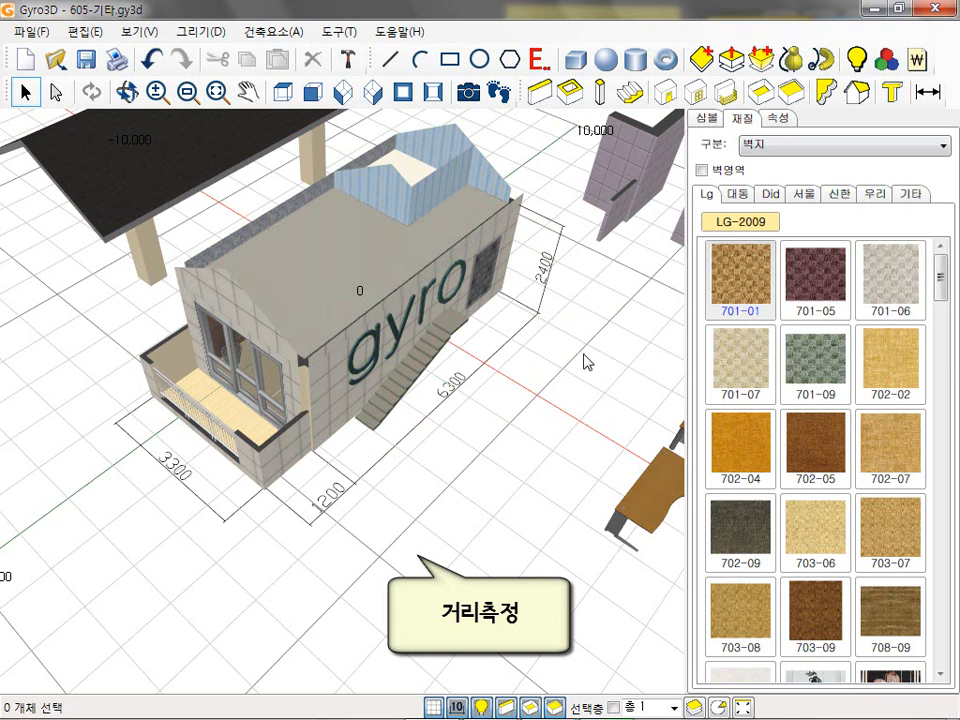
- Dimension the overall length from the balcony's outer corner to the house's far corner, outside the existing dimensions, and hide the grid
{"action": "left_click", "coordinate": [928, 91]}
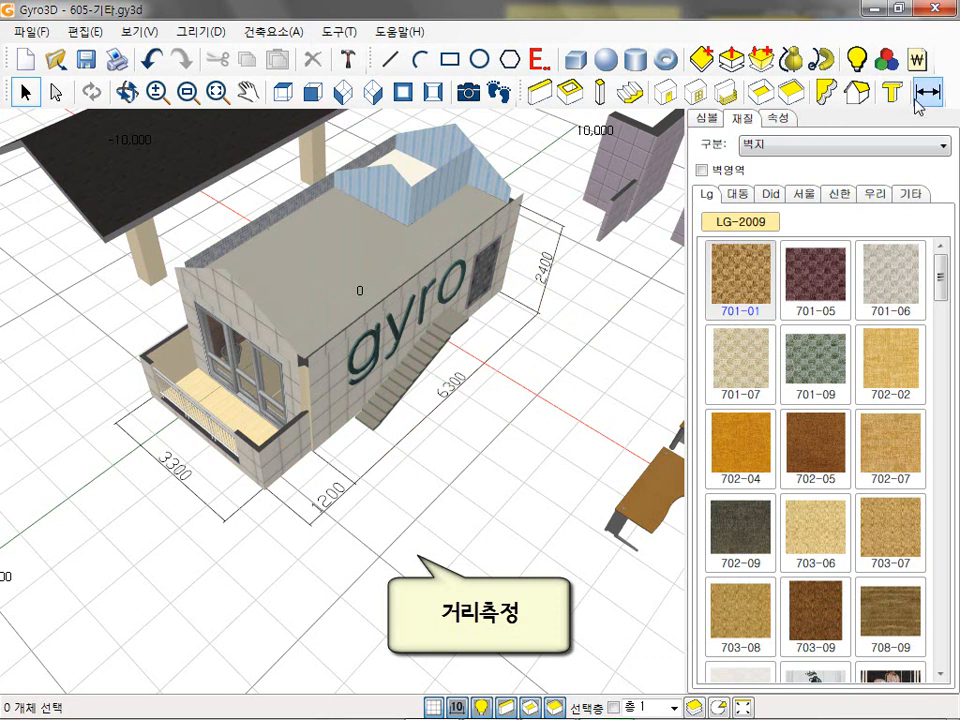
{"action": "left_click", "coordinate": [265, 487]}
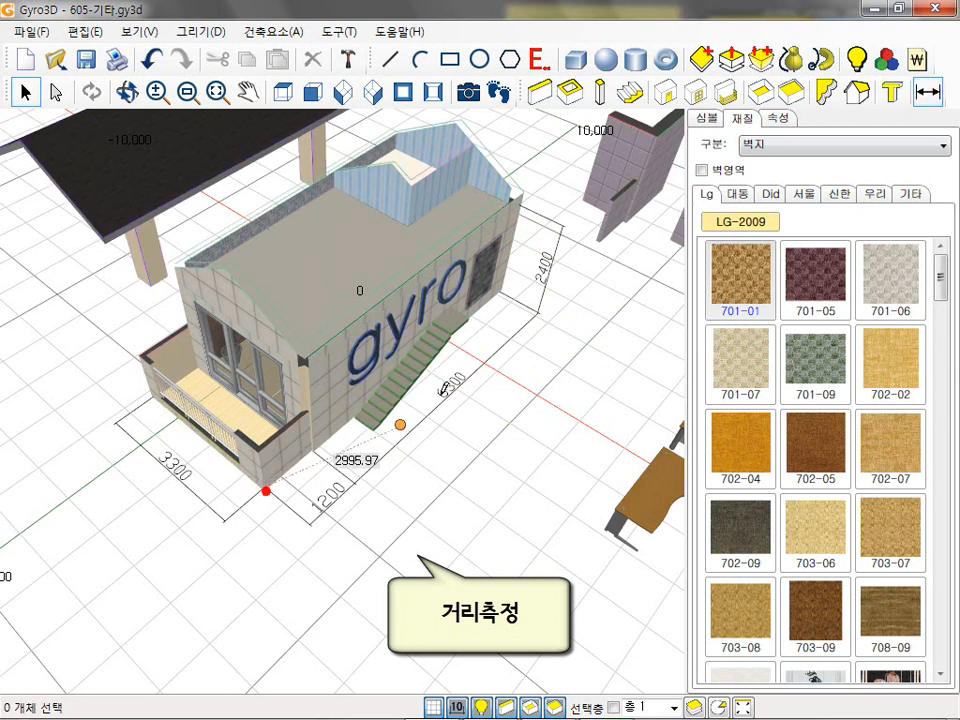
{"action": "left_click", "coordinate": [503, 291]}
{"action": "left_click", "coordinate": [557, 330]}
{"action": "right_click", "coordinate": [521, 461]}
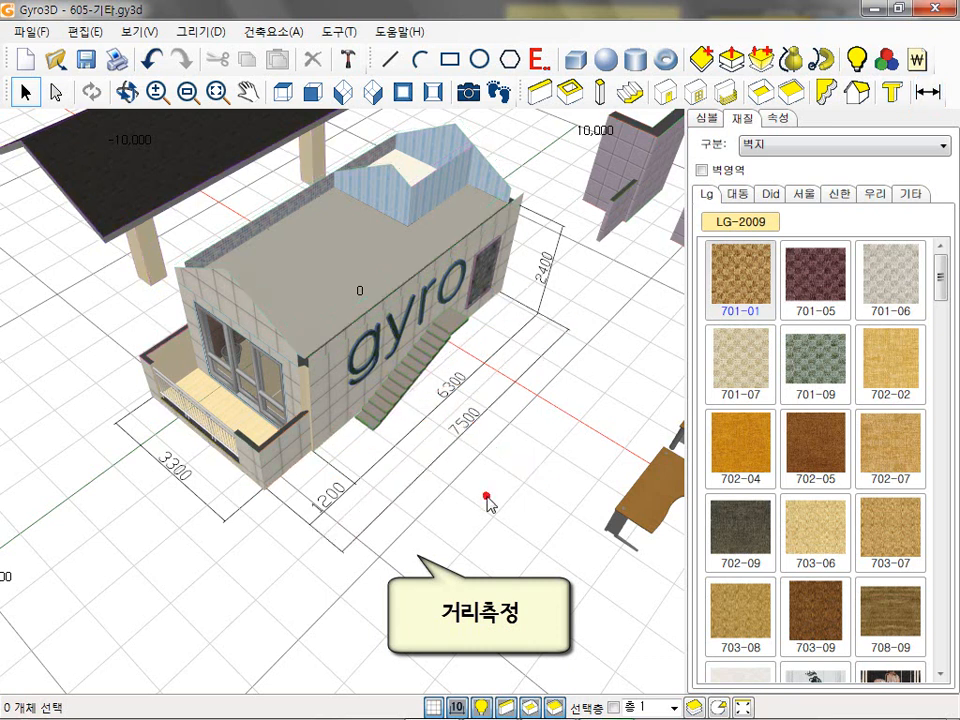
{"action": "left_click", "coordinate": [441, 706]}
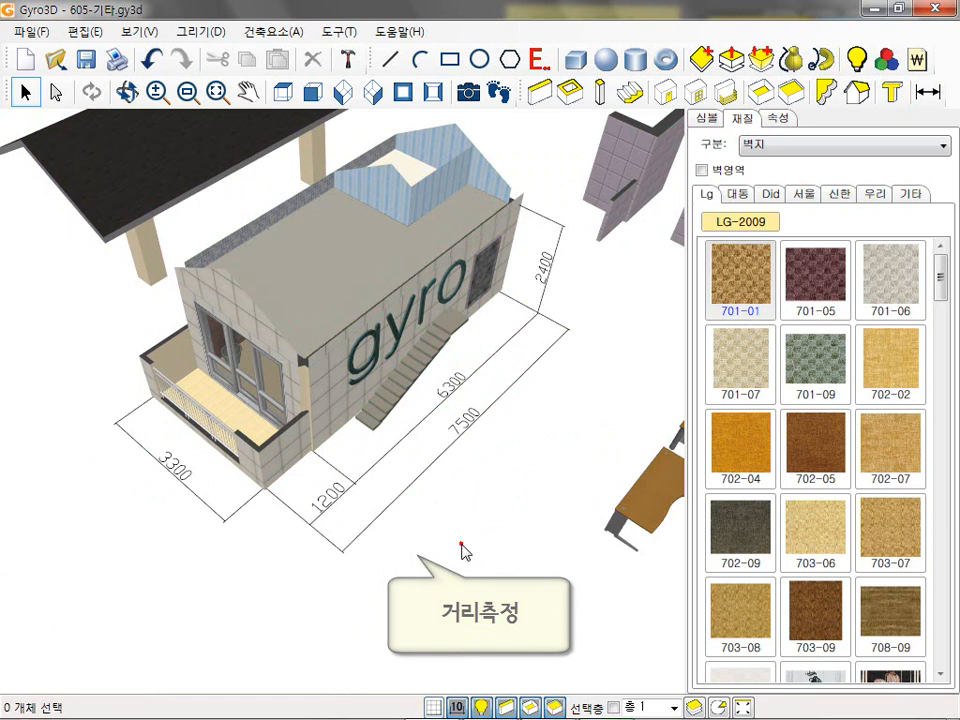
- Increase the text height of the dimension along the balcony's front
{"action": "left_click", "coordinate": [182, 488]}
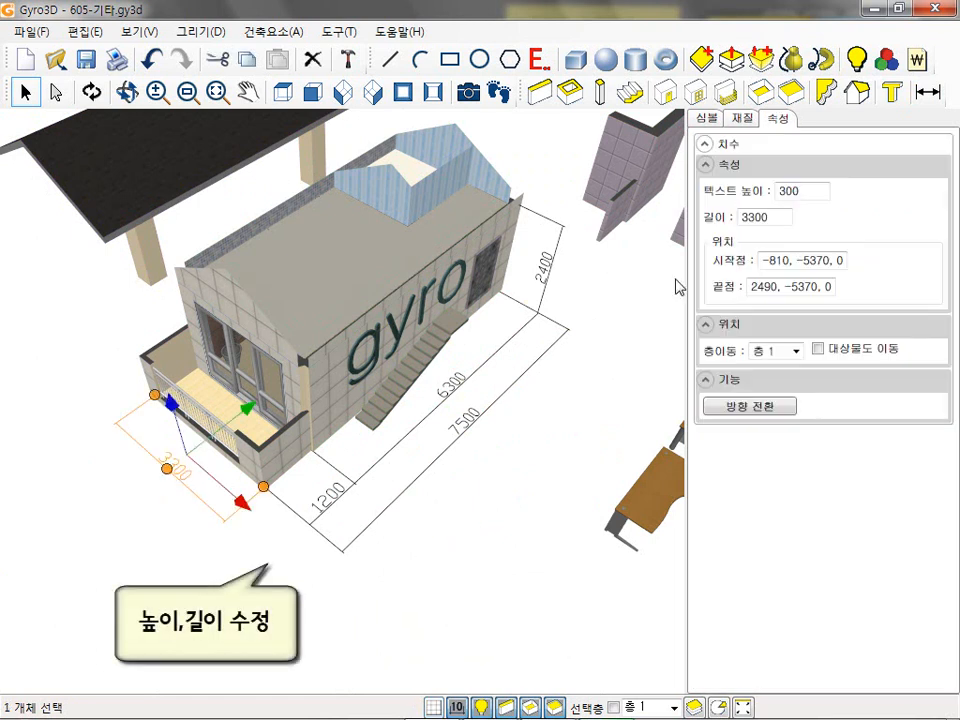
{"action": "left_click", "coordinate": [810, 190]}
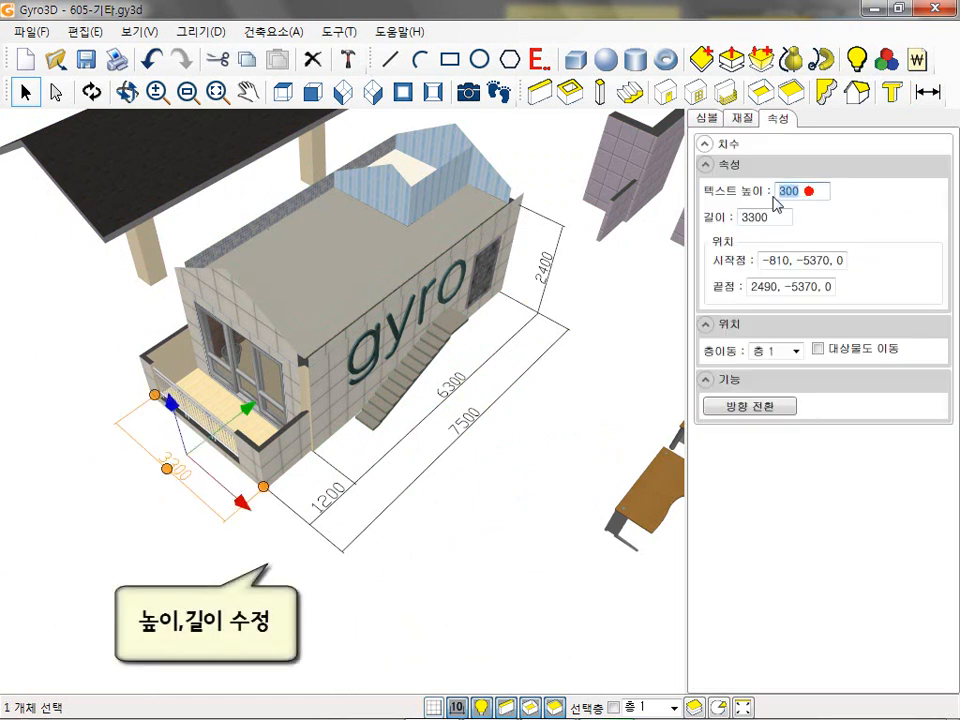
{"action": "key", "text": "Return"}
{"action": "left_click", "coordinate": [476, 467]}
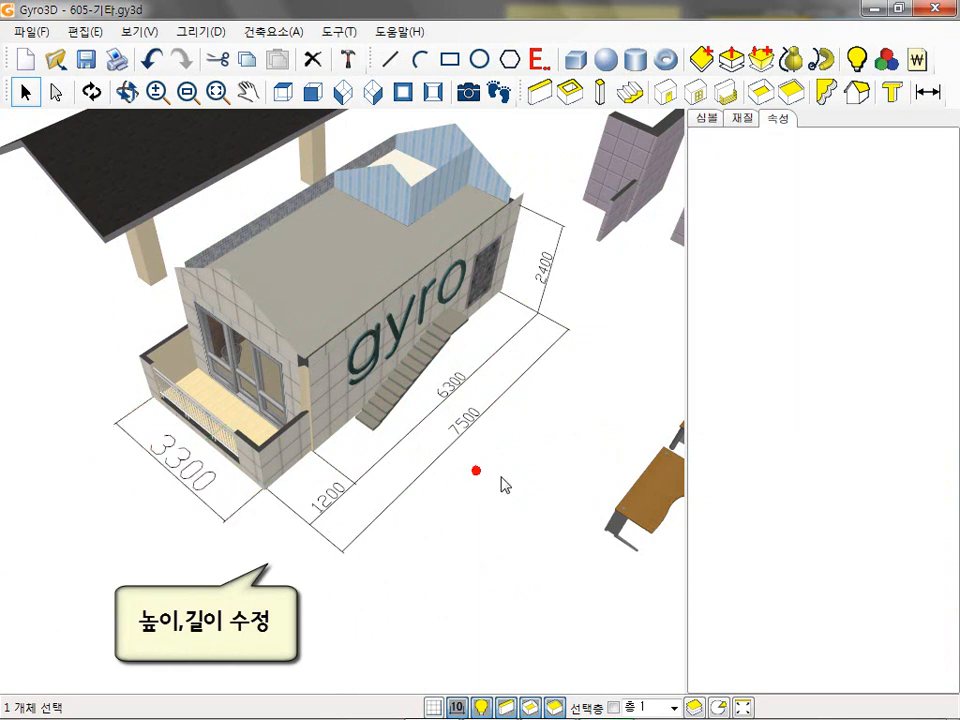
- Set the length value of the overall house-and-balcony dimension to 12000
{"action": "left_click_drag", "start_coordinate": [510, 467], "coordinate": [463, 424]}
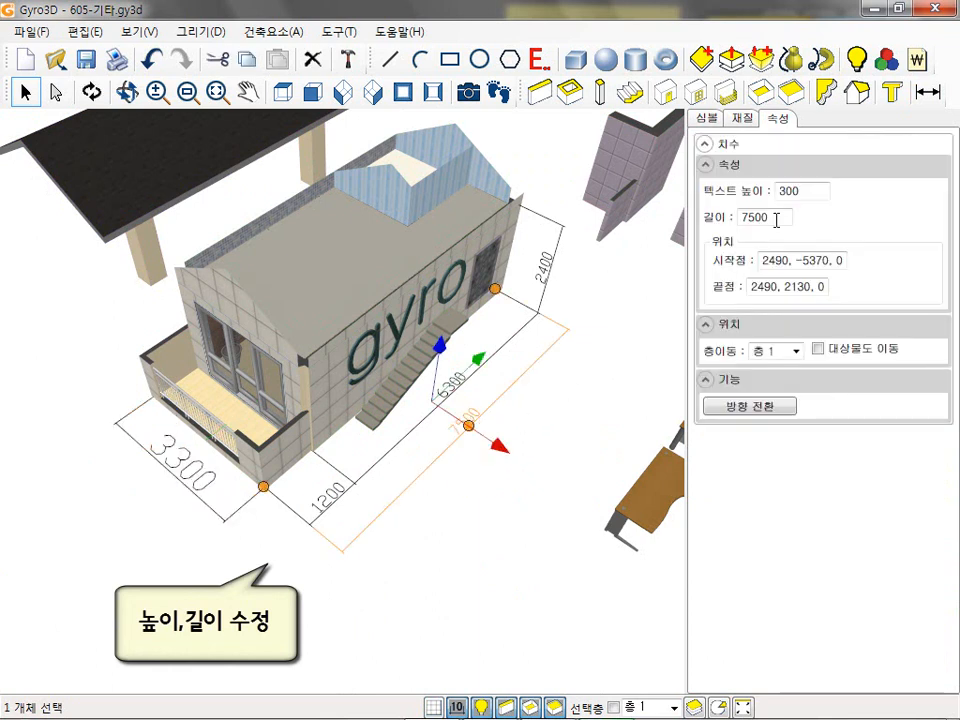
{"action": "left_click", "coordinate": [745, 217]}
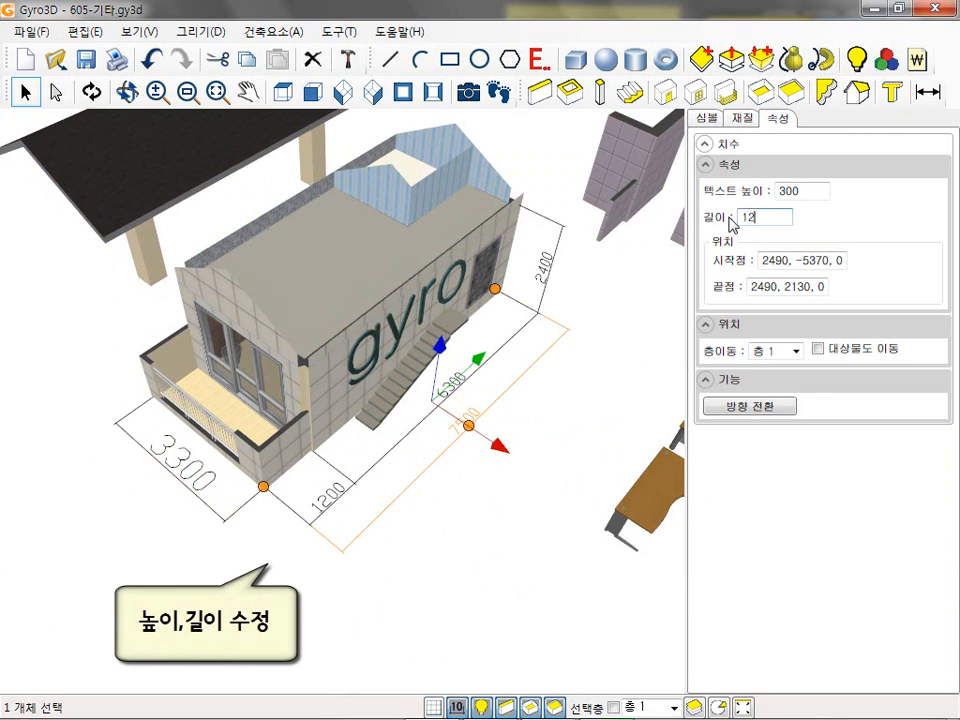
{"action": "left_click", "coordinate": [611, 424]}
- Set the length value of the dimension along the balcony's short side to 100
{"action": "left_click", "coordinate": [335, 490]}
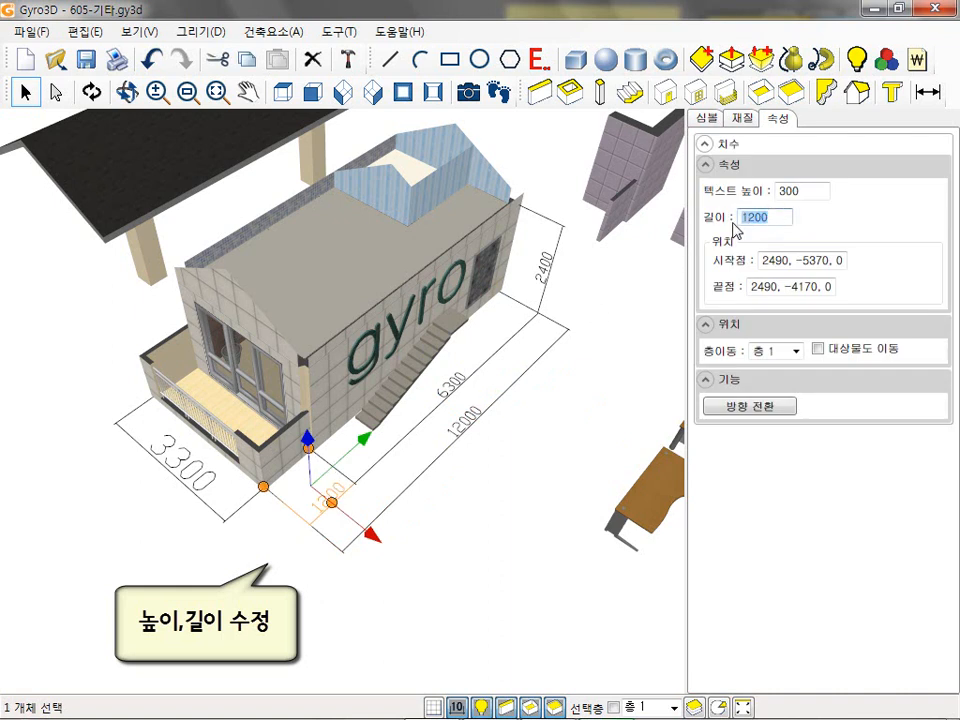
{"action": "type", "text": "100"}
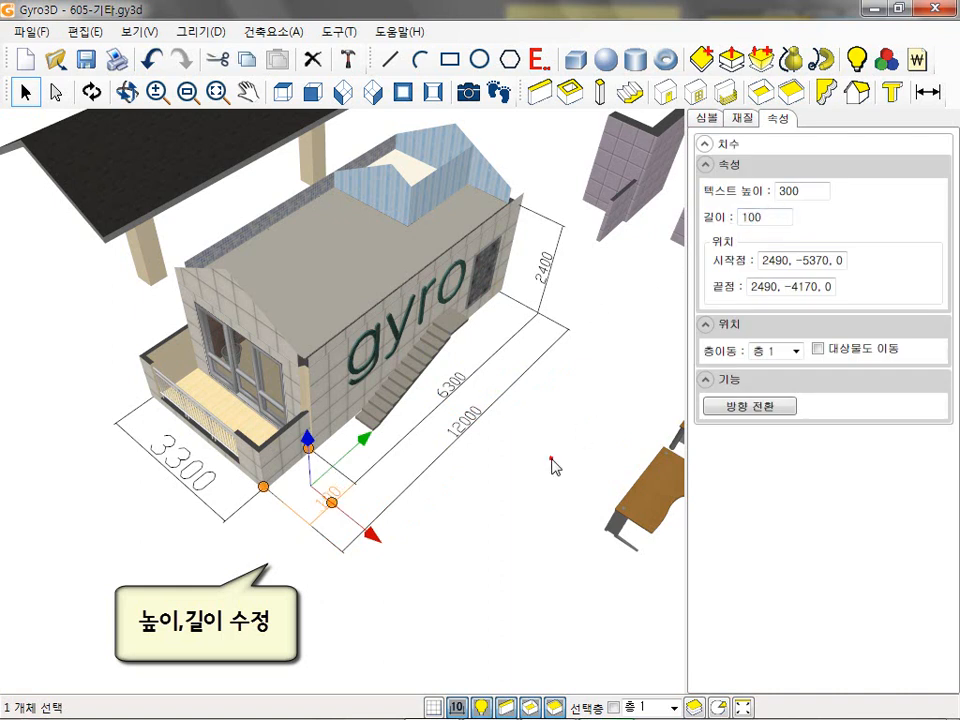
{"action": "left_click", "coordinate": [524, 497]}
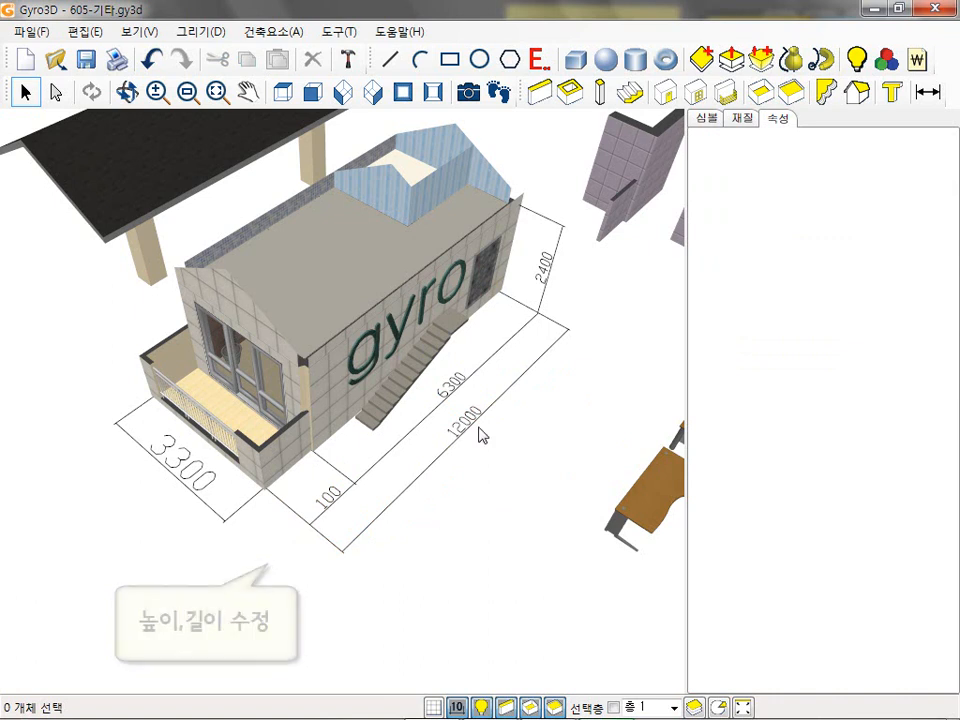
{"action": "scroll", "coordinate": [463, 439], "scroll_direction": "down", "scroll_amount": 3}
{"action": "scroll", "coordinate": [460, 440], "scroll_direction": "down", "scroll_amount": 3}
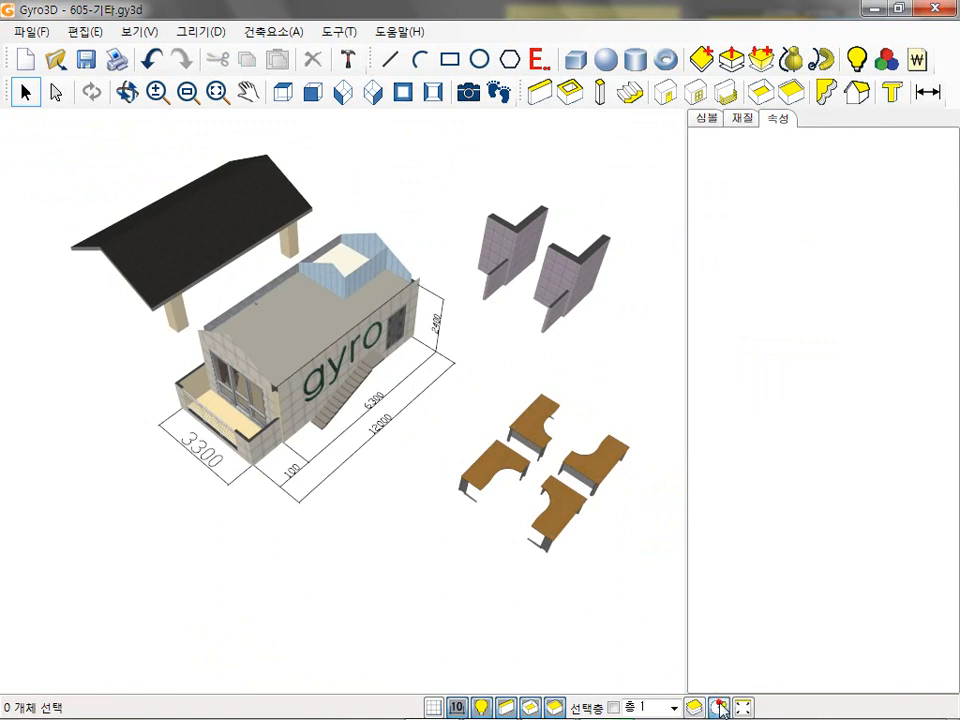
{"action": "left_click", "coordinate": [720, 708]}
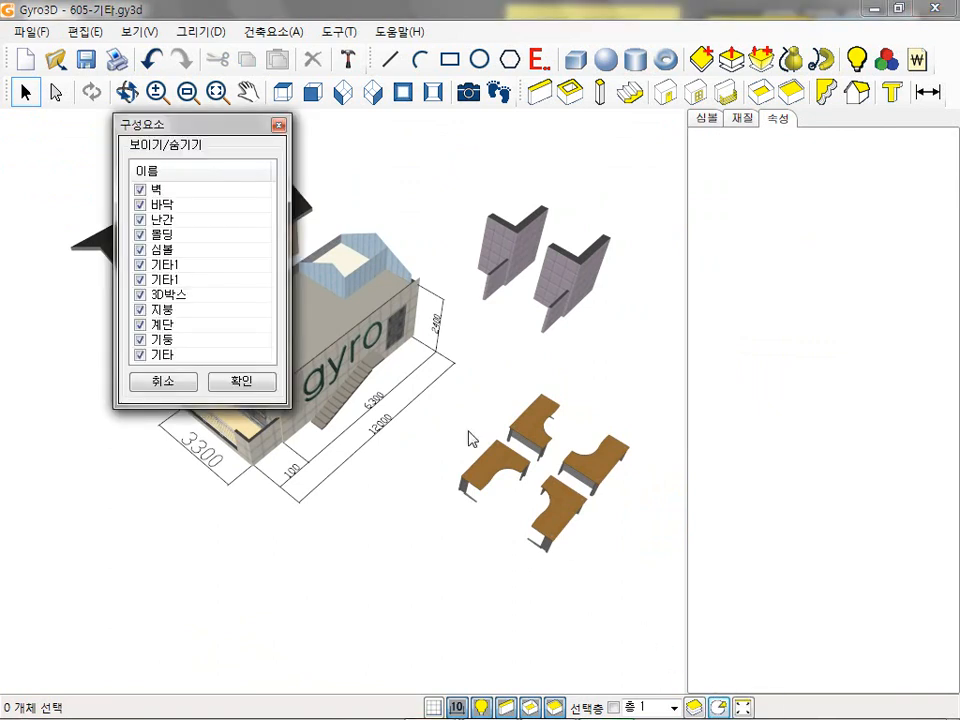
{"action": "left_click", "coordinate": [279, 125]}
{"action": "left_click", "coordinate": [342, 32]}
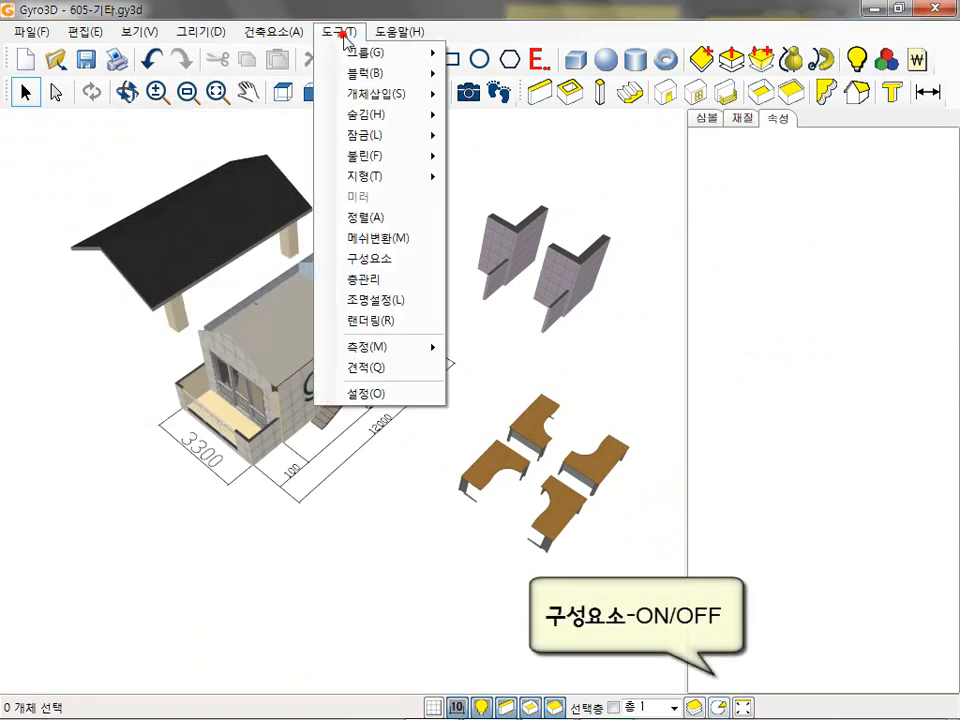
{"action": "left_click", "coordinate": [388, 259]}
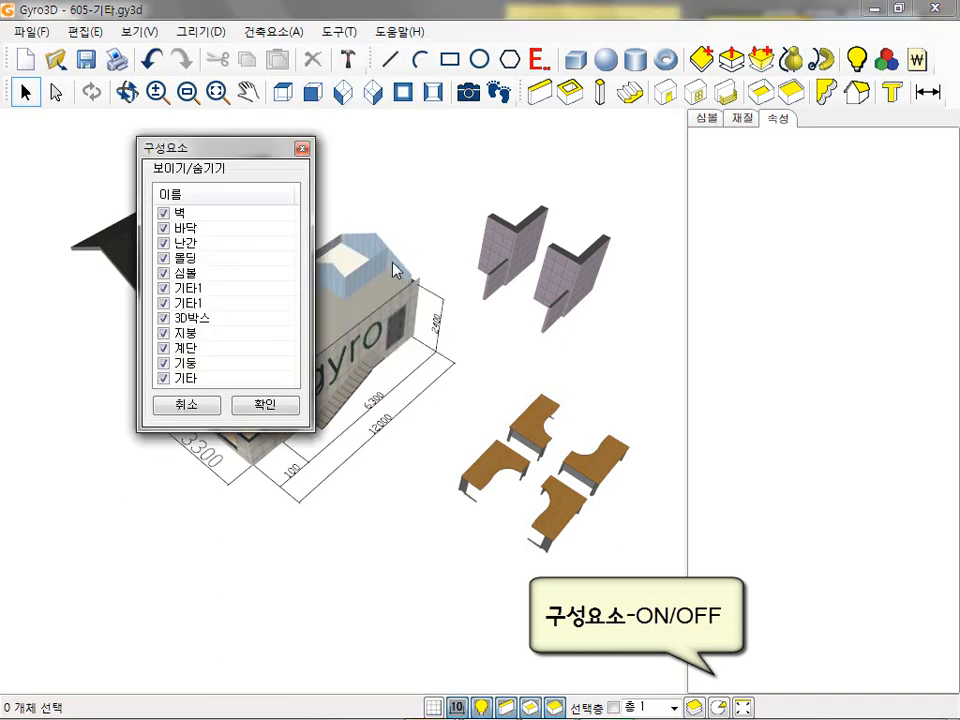
{"action": "left_click", "coordinate": [302, 150]}
- Hide all wall (벽) components of the model through the component visibility settings
{"action": "left_click", "coordinate": [342, 30]}
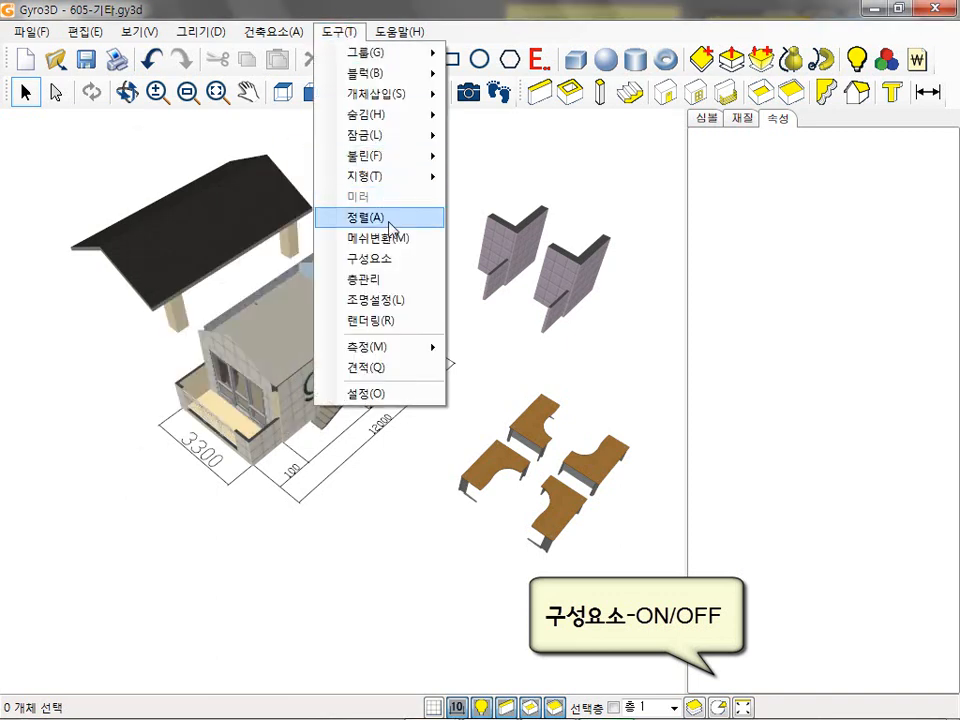
{"action": "left_click", "coordinate": [388, 259]}
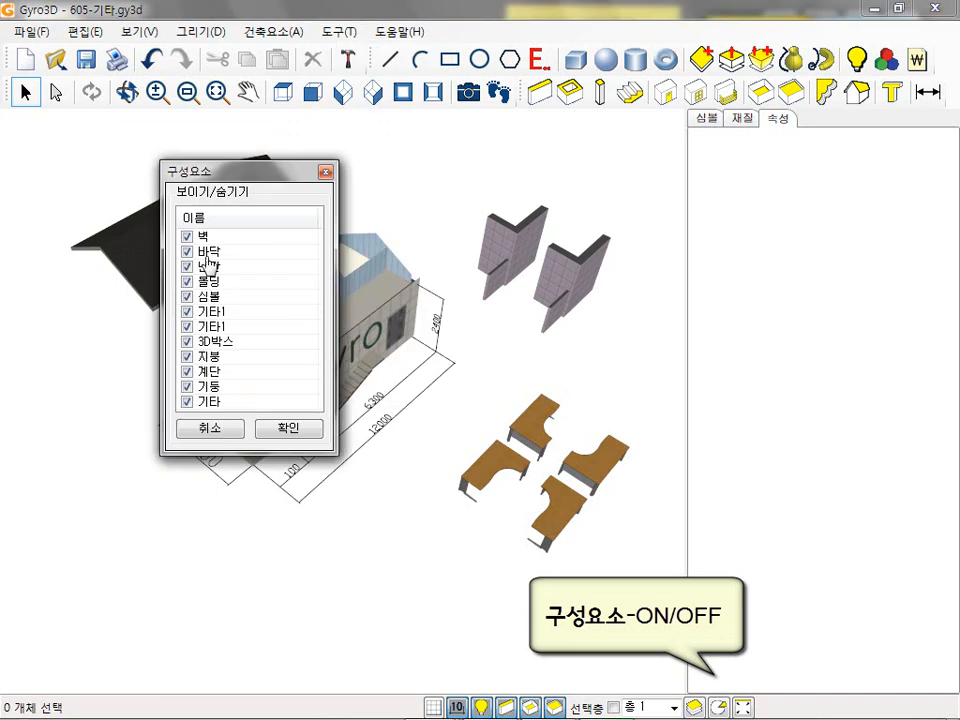
{"action": "left_click_drag", "start_coordinate": [229, 193], "coordinate": [735, 220]}
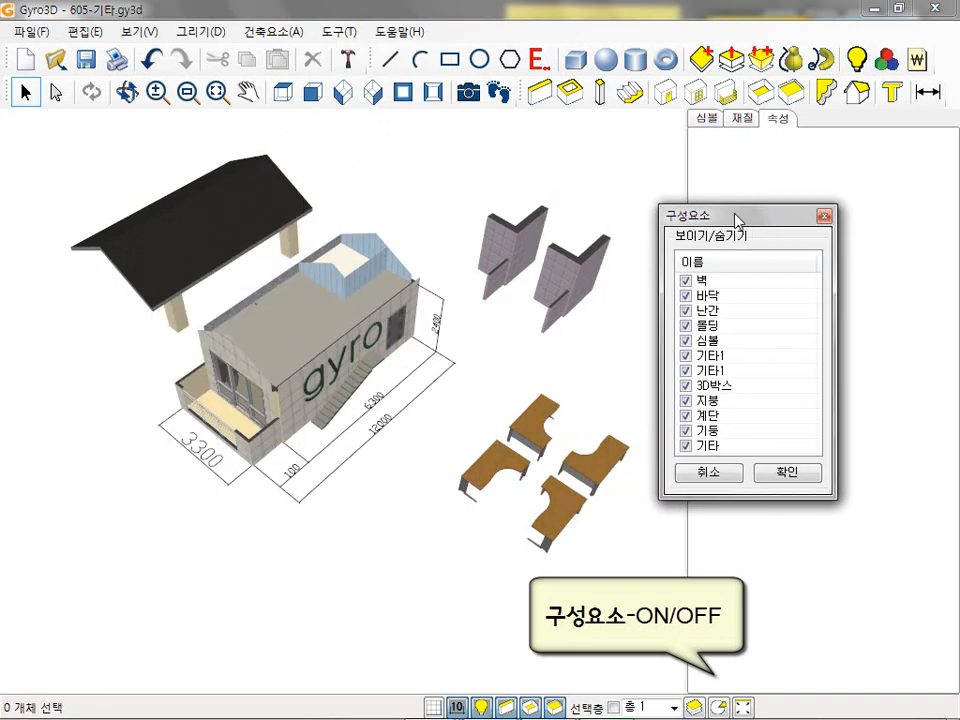
{"action": "left_click", "coordinate": [691, 280]}
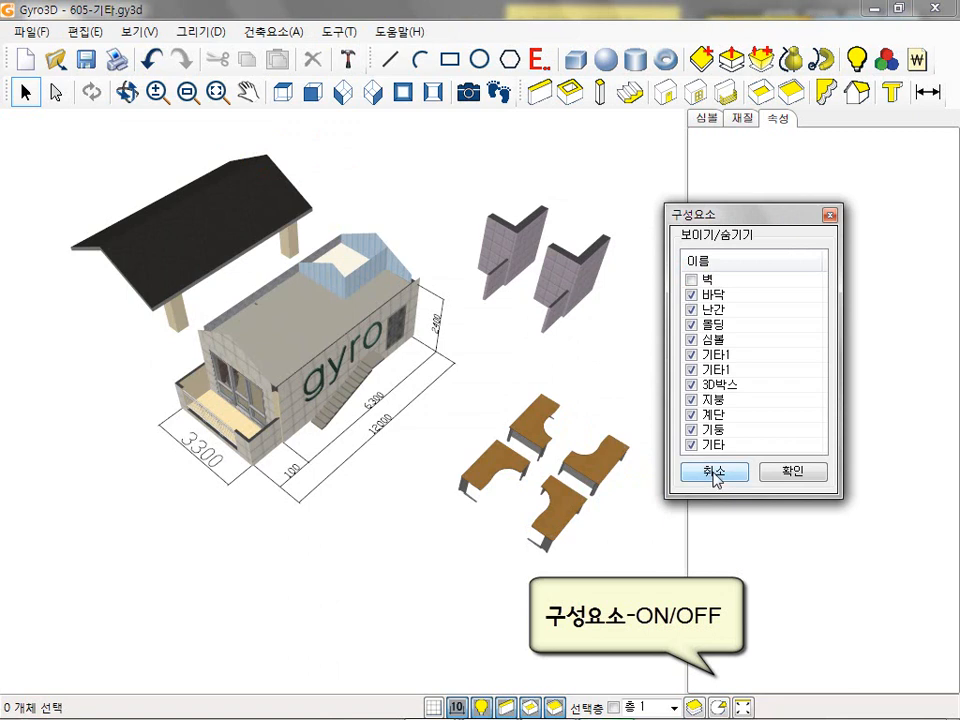
{"action": "left_click", "coordinate": [789, 472]}
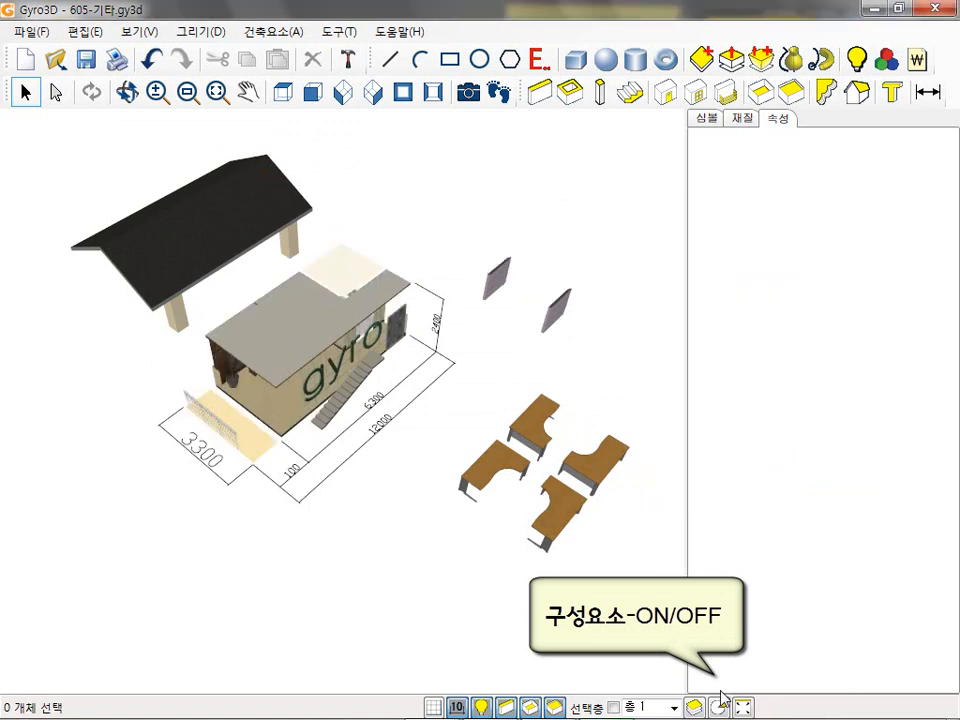
- Hide the floor (바닥) components as well
{"action": "left_click", "coordinate": [719, 705]}
{"action": "left_click_drag", "start_coordinate": [110, 40], "coordinate": [112, 97]}
{"action": "left_click", "coordinate": [48, 168]}
{"action": "left_click", "coordinate": [148, 345]}
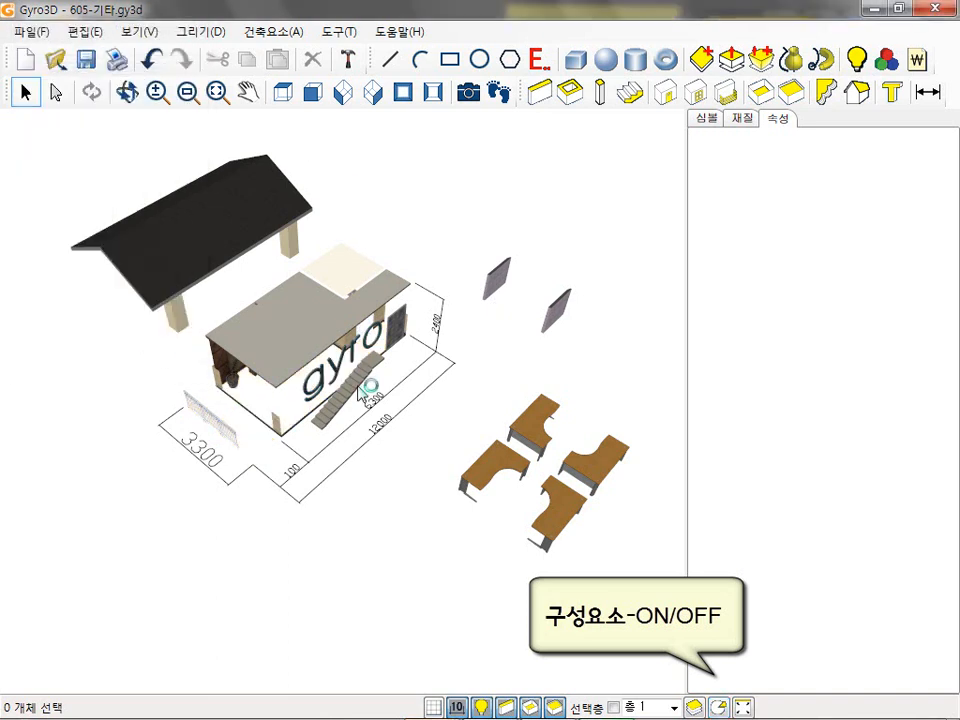
- Hide the roof (지붕), stair (계단), railing (난간), column (기둥) and miscellaneous (기타) components
{"action": "left_click", "coordinate": [718, 704]}
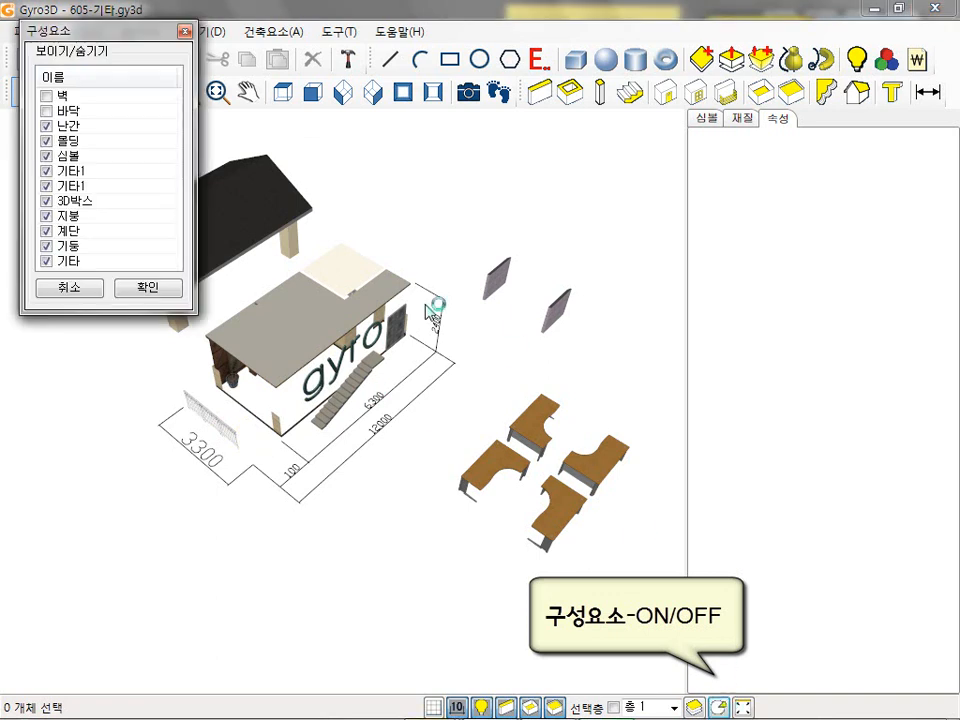
{"action": "left_click", "coordinate": [45, 215]}
{"action": "left_click", "coordinate": [46, 231]}
{"action": "left_click", "coordinate": [127, 287]}
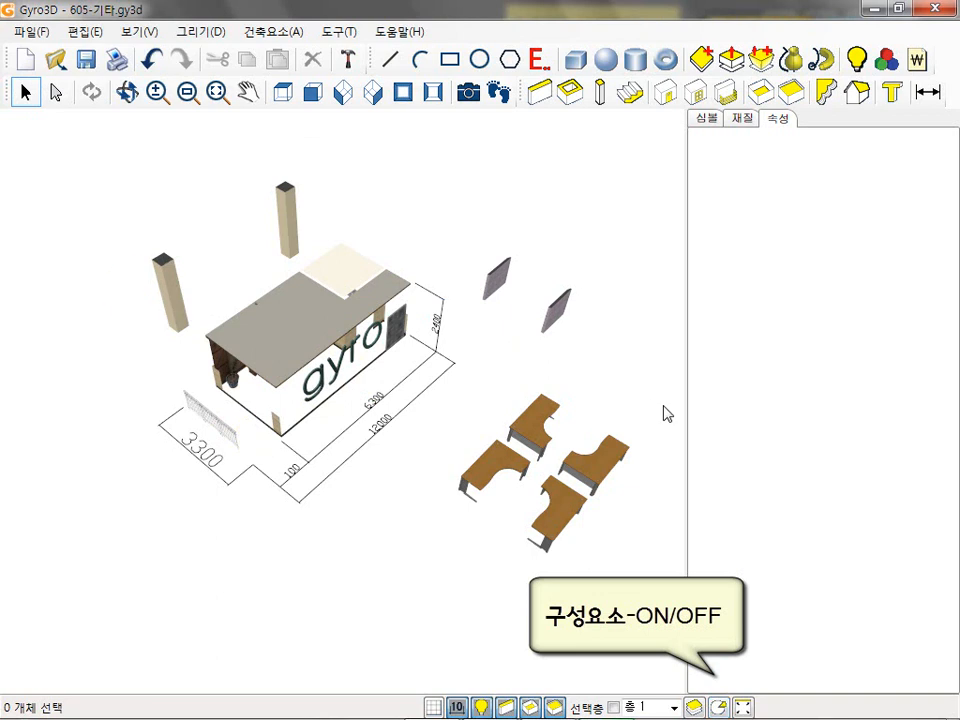
{"action": "left_click", "coordinate": [720, 706]}
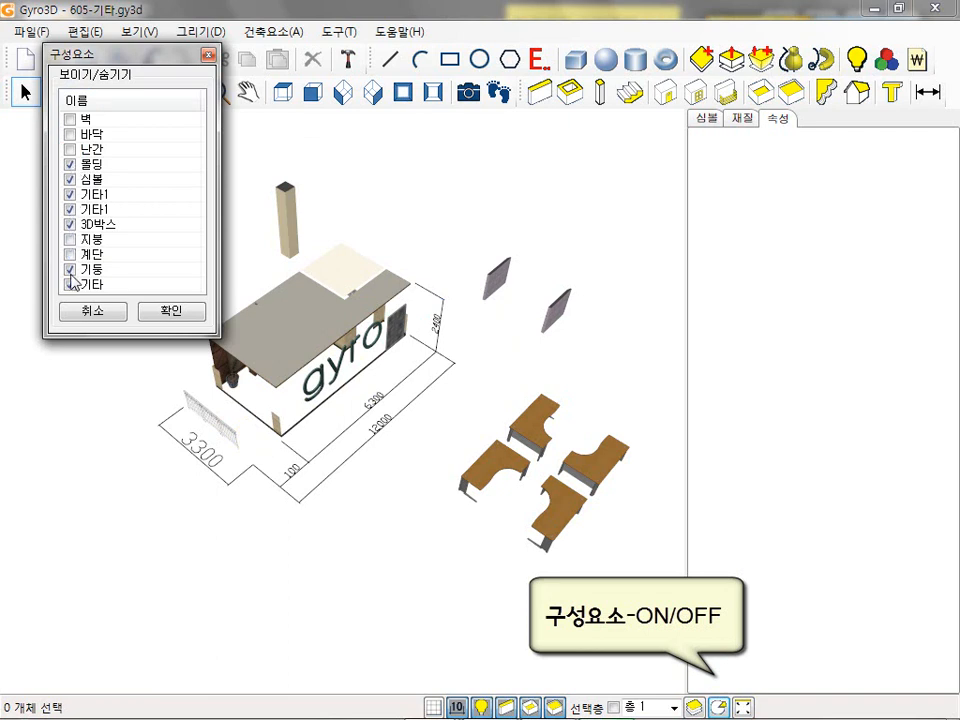
{"action": "left_click", "coordinate": [148, 312]}
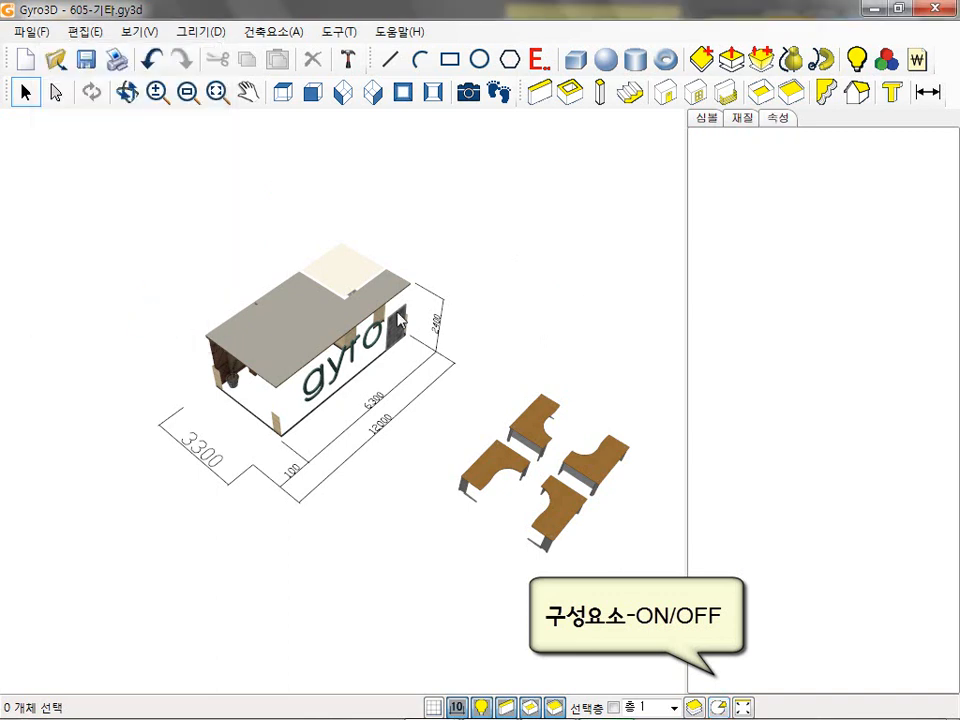
- Show all hidden component categories again, from walls, floors and railings to roof, stairs, columns and miscellaneous (기타)
{"action": "left_click", "coordinate": [720, 707]}
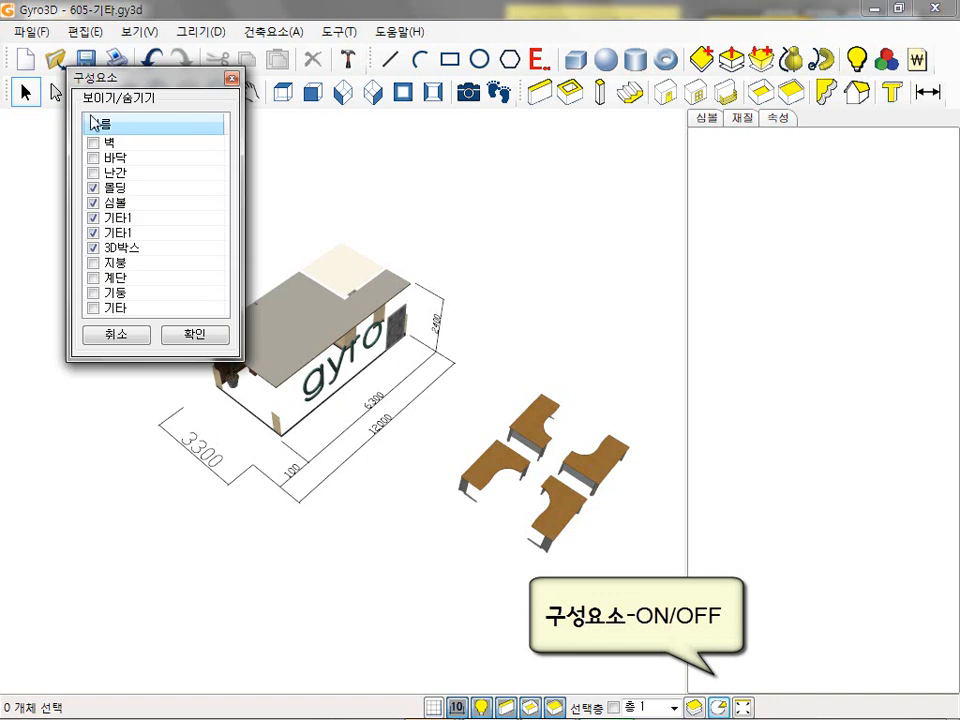
{"action": "left_click", "coordinate": [93, 172]}
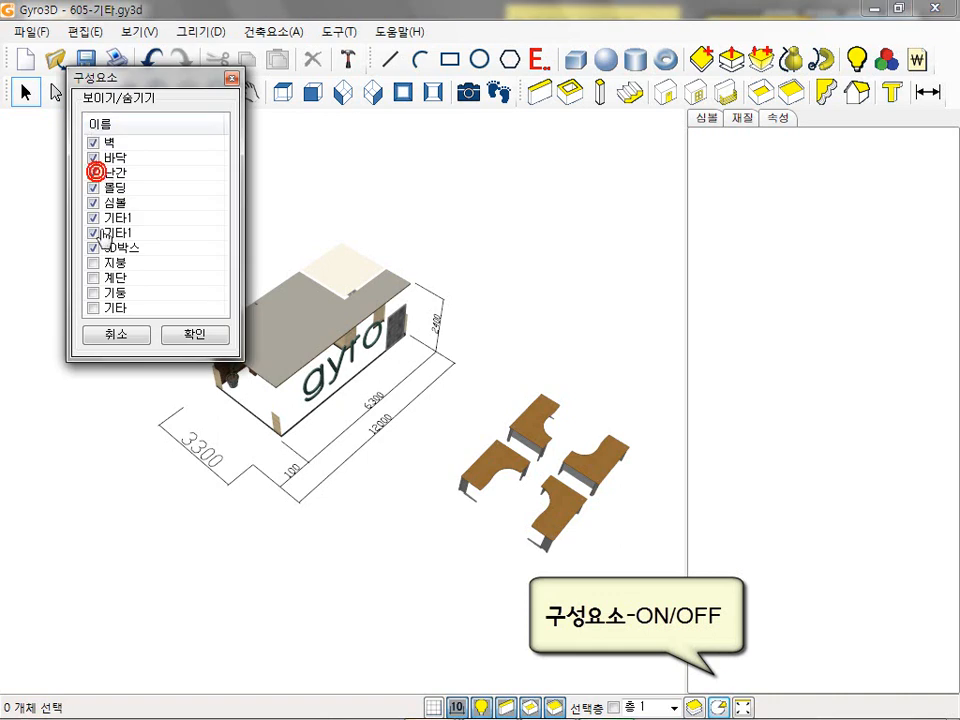
{"action": "left_click", "coordinate": [93, 248]}
{"action": "left_click", "coordinate": [93, 248]}
{"action": "left_click", "coordinate": [93, 263]}
{"action": "left_click", "coordinate": [93, 278]}
{"action": "left_click", "coordinate": [93, 293]}
{"action": "left_click", "coordinate": [93, 308]}
{"action": "left_click", "coordinate": [170, 342]}
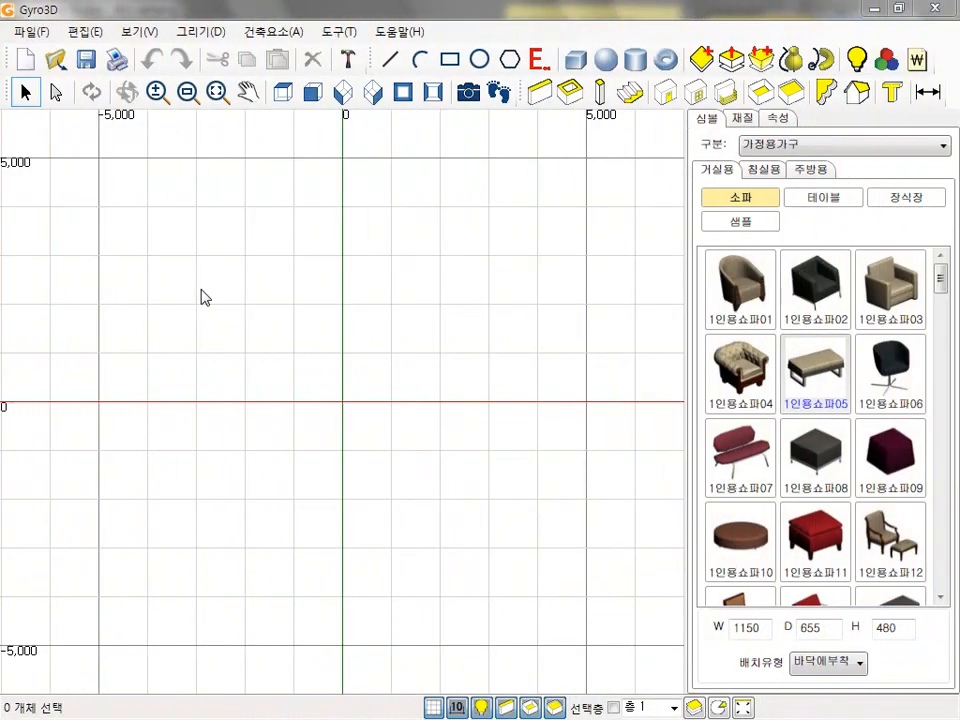
- Open the 606-정렬 file and read the alignment instructions in its memo
{"action": "left_click", "coordinate": [56, 60]}
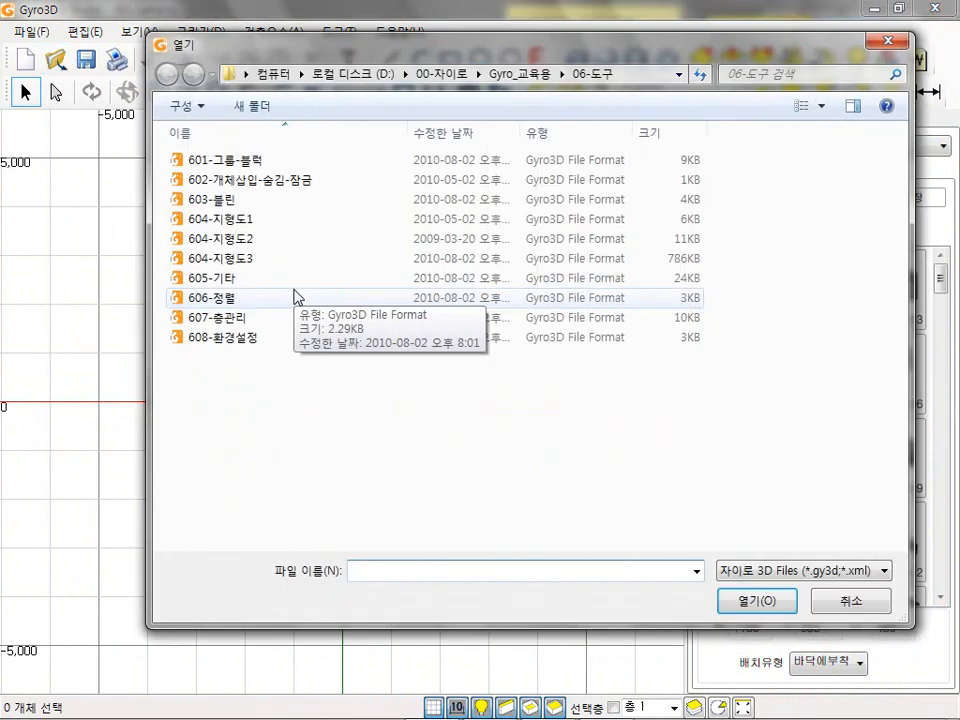
{"action": "left_click", "coordinate": [230, 300]}
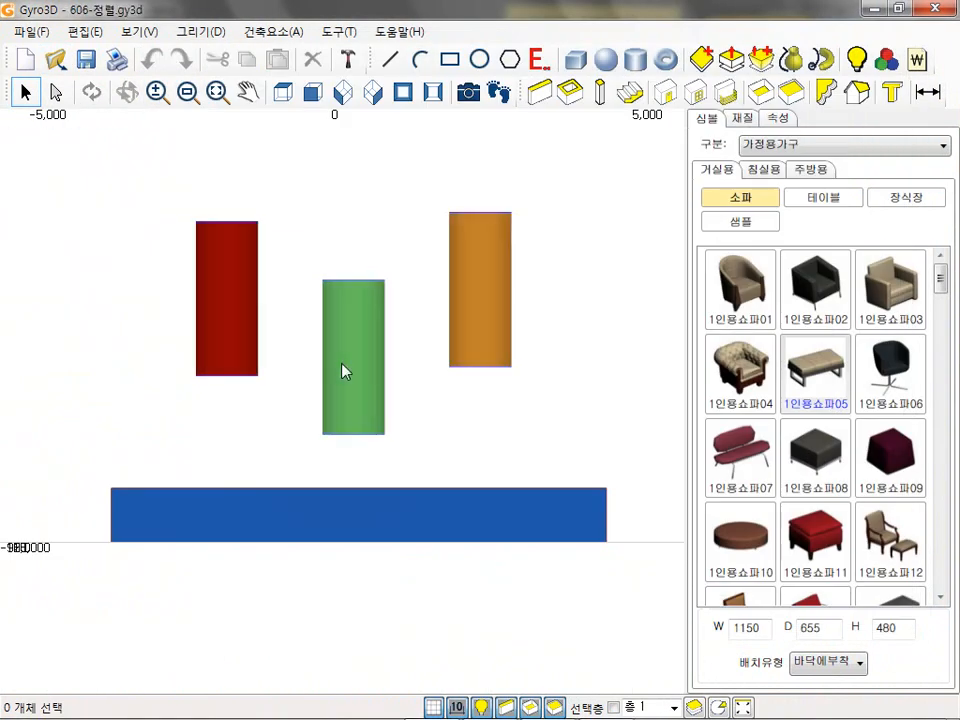
{"action": "right_click", "coordinate": [564, 414]}
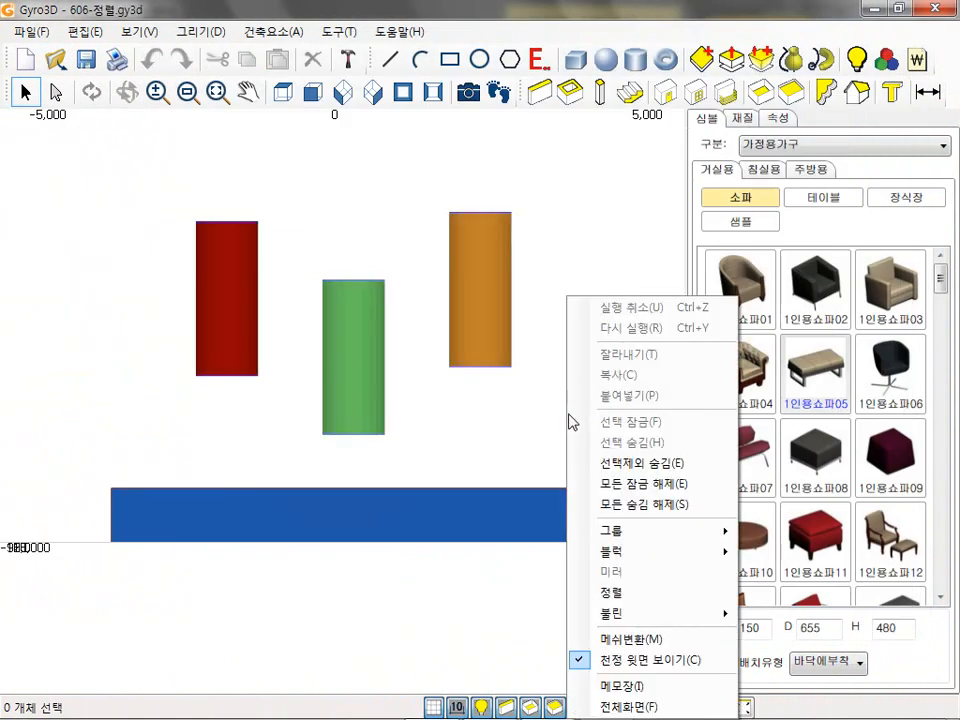
{"action": "left_click", "coordinate": [622, 686]}
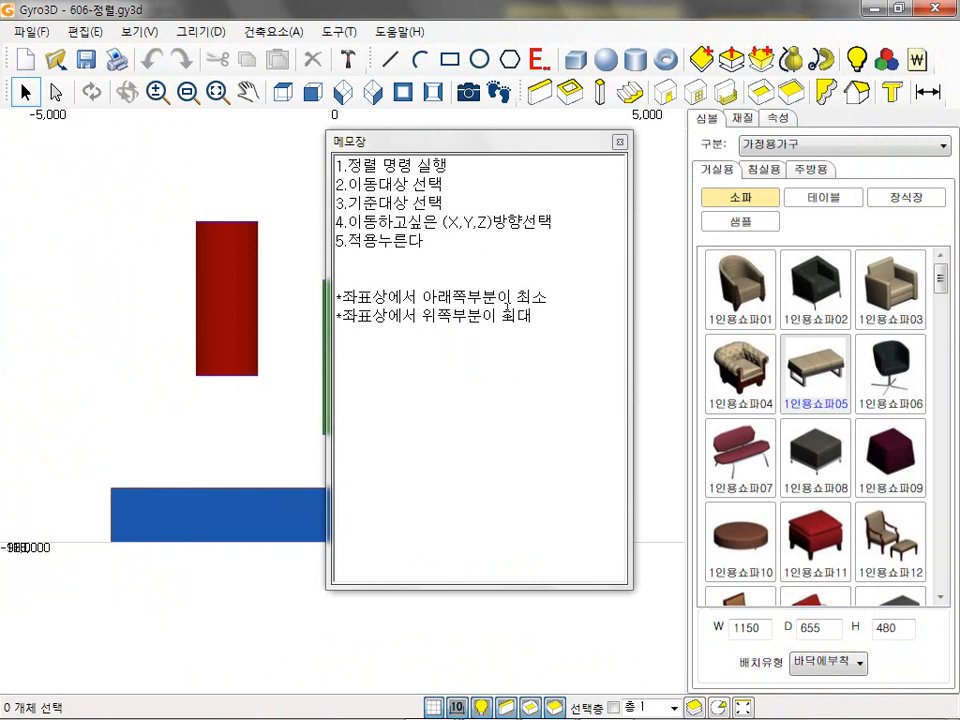
{"action": "left_click", "coordinate": [619, 142]}
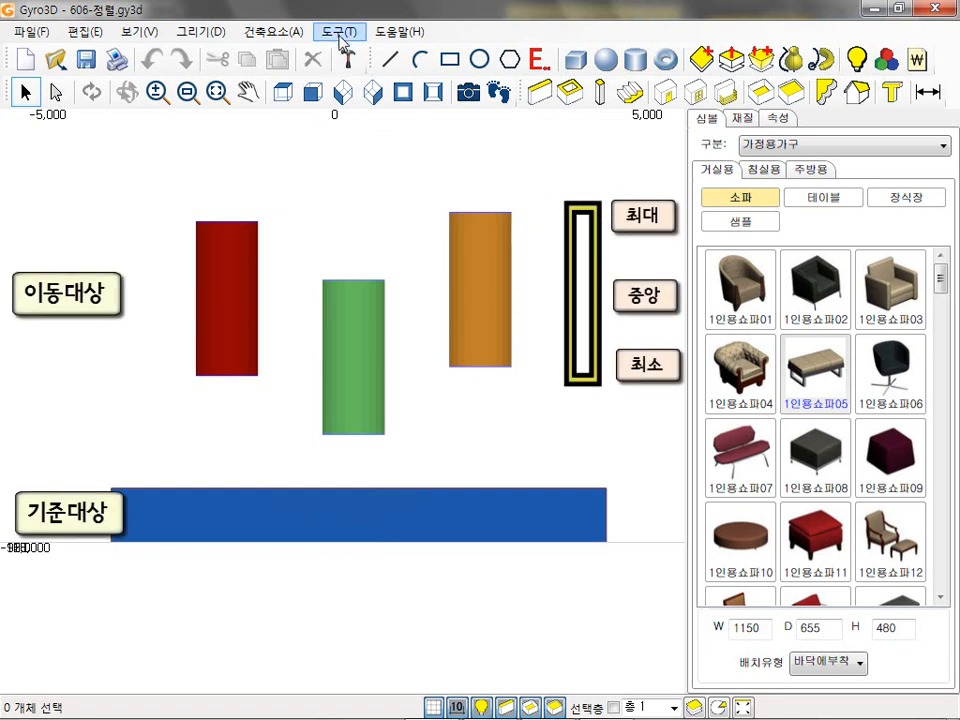
- Align the red cylinder to the blue box in the Z direction, matching minimum (최소) to minimum (최소)
{"action": "left_click", "coordinate": [337, 31]}
{"action": "left_click", "coordinate": [364, 217]}
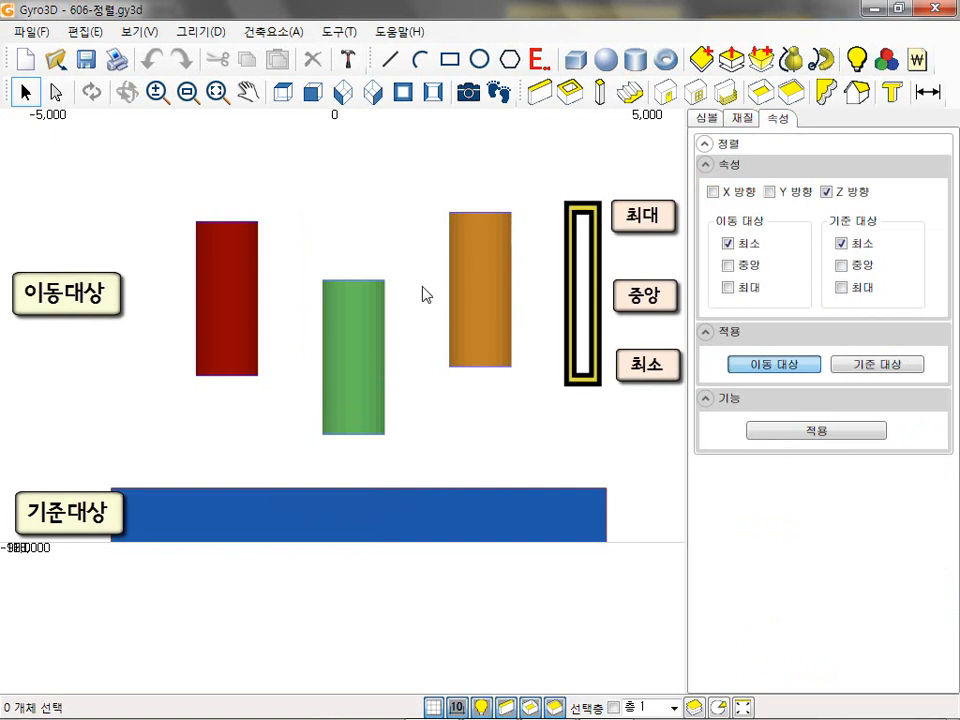
{"action": "left_click_drag", "start_coordinate": [283, 195], "coordinate": [148, 293]}
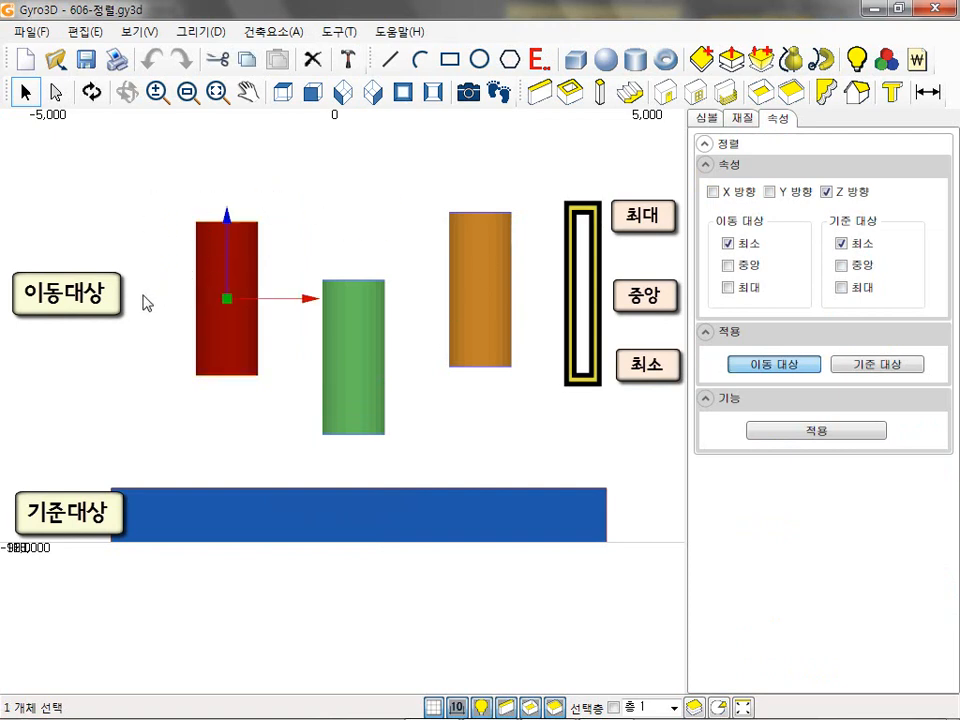
{"action": "left_click", "coordinate": [876, 379]}
{"action": "left_click_drag", "start_coordinate": [651, 447], "coordinate": [557, 529]}
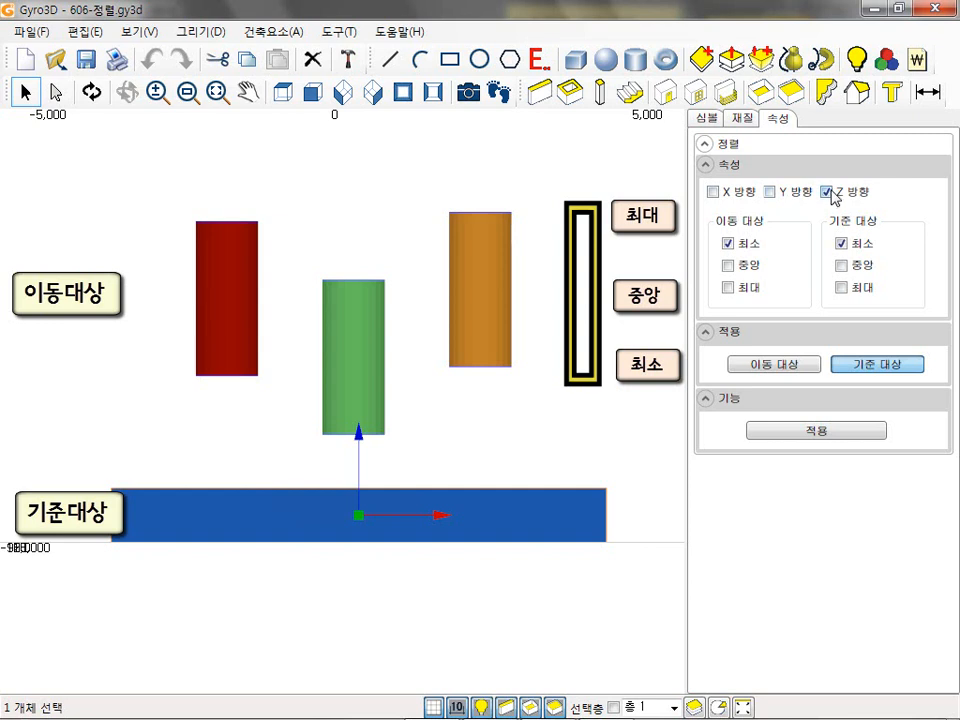
{"action": "left_click", "coordinate": [713, 192]}
{"action": "left_click", "coordinate": [827, 192]}
{"action": "left_click", "coordinate": [713, 192]}
{"action": "left_click", "coordinate": [767, 192]}
{"action": "left_click", "coordinate": [832, 434]}
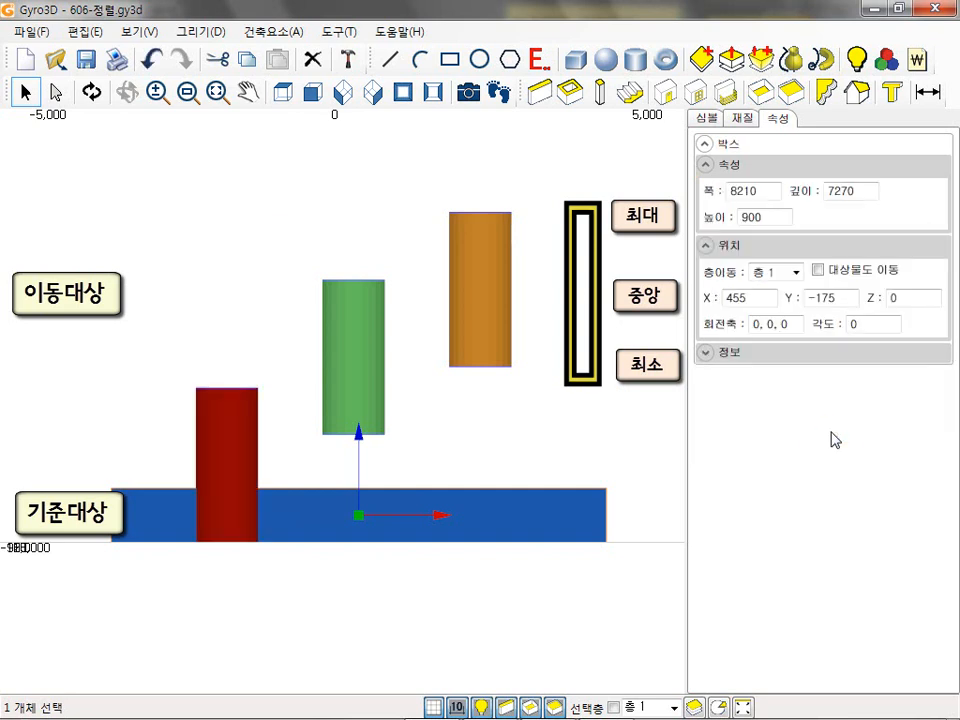
{"action": "left_click", "coordinate": [616, 394]}
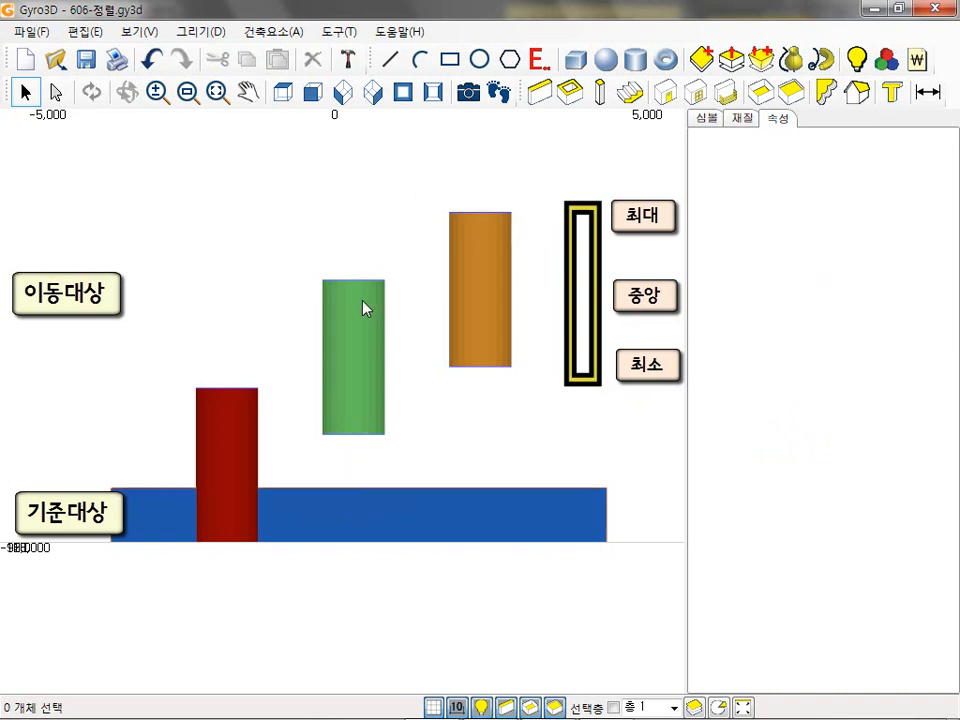
- Align the green cylinder's centre (중앙) with the blue box's minimum (최소) in the Z direction
{"action": "right_click", "coordinate": [355, 215]}
{"action": "left_click", "coordinate": [444, 508]}
{"action": "left_click", "coordinate": [358, 371]}
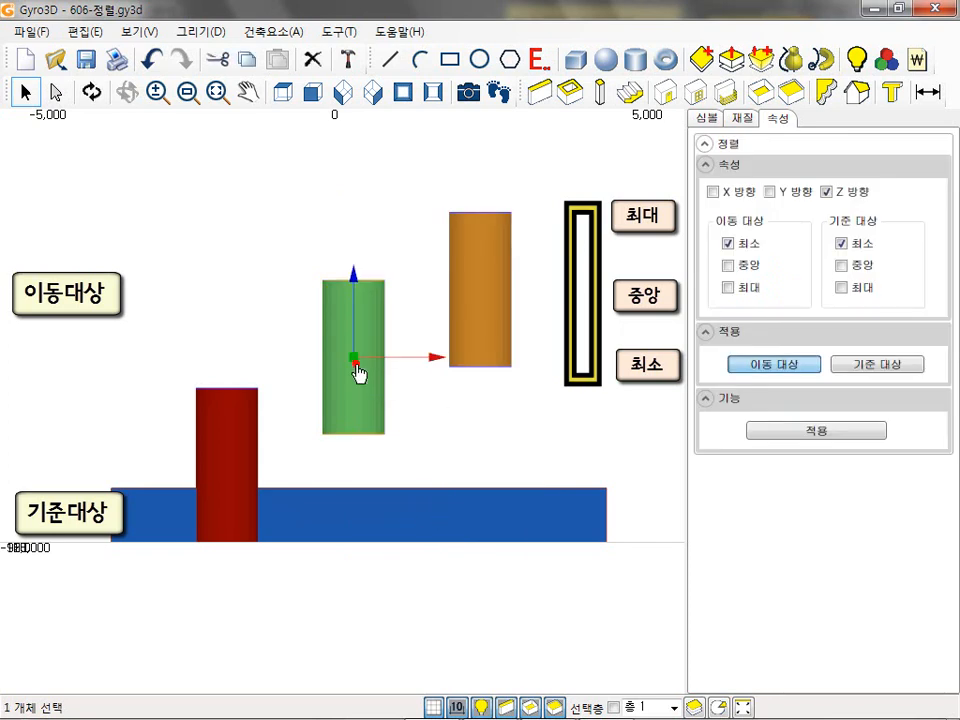
{"action": "left_click", "coordinate": [856, 369]}
{"action": "left_click", "coordinate": [535, 525]}
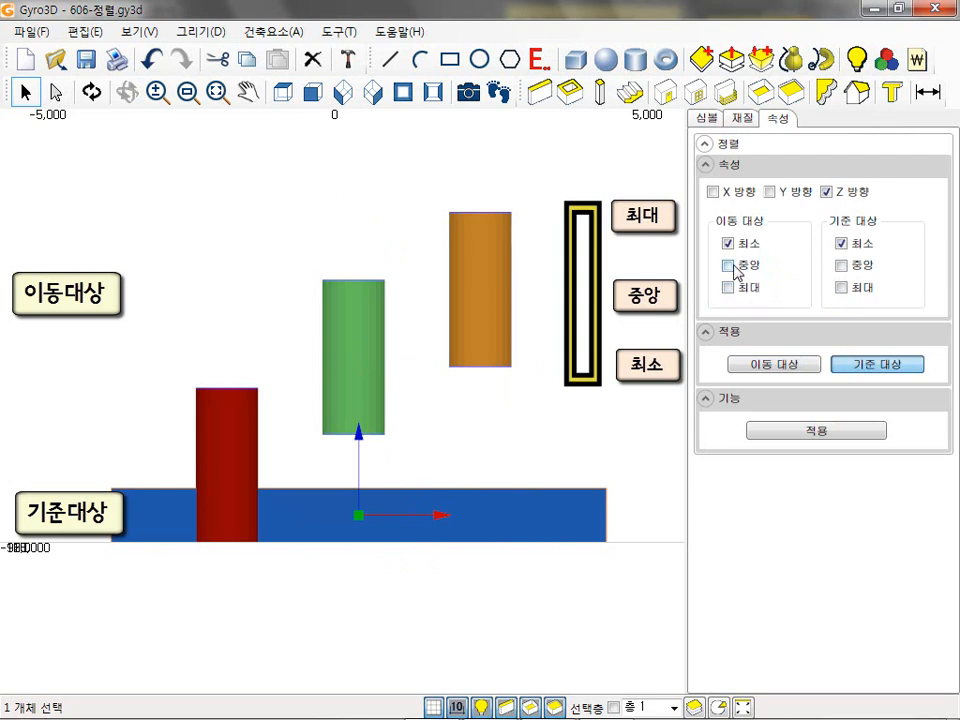
{"action": "left_click", "coordinate": [789, 430]}
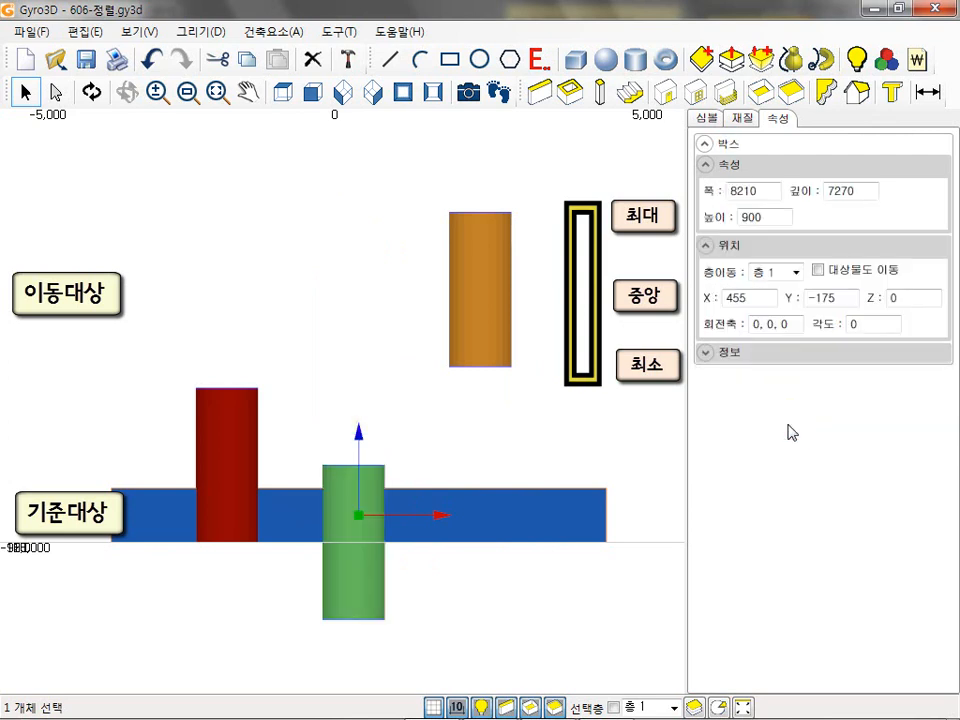
{"action": "left_click", "coordinate": [556, 437]}
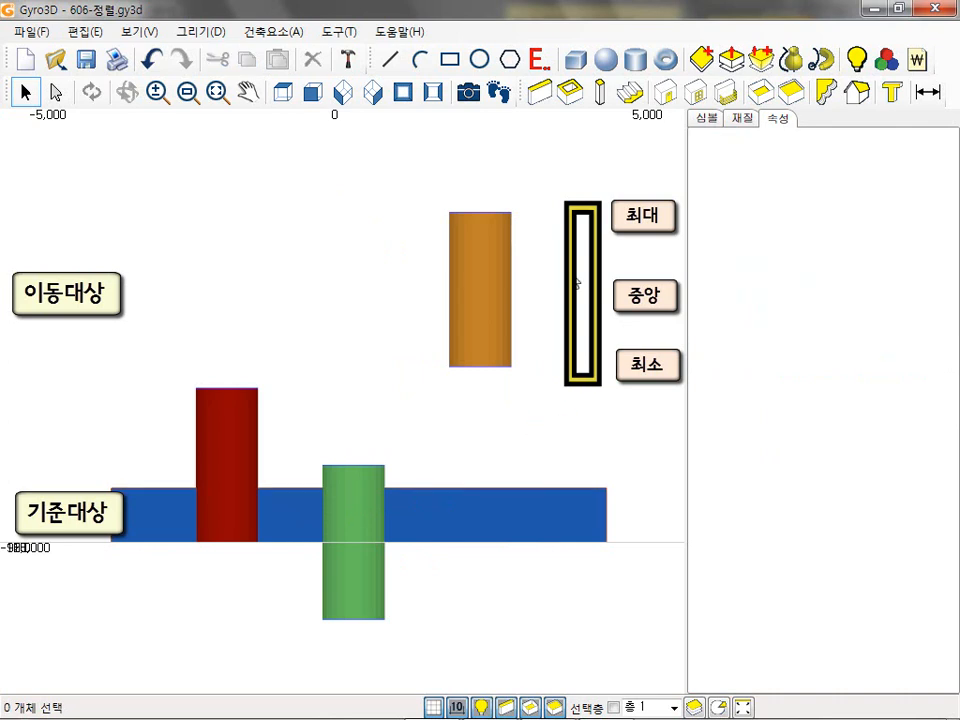
- Align the orange cylinder's maximum (최대) with the blue box's minimum (최소) in the Z direction
{"action": "right_click", "coordinate": [397, 244]}
{"action": "left_click", "coordinate": [466, 554]}
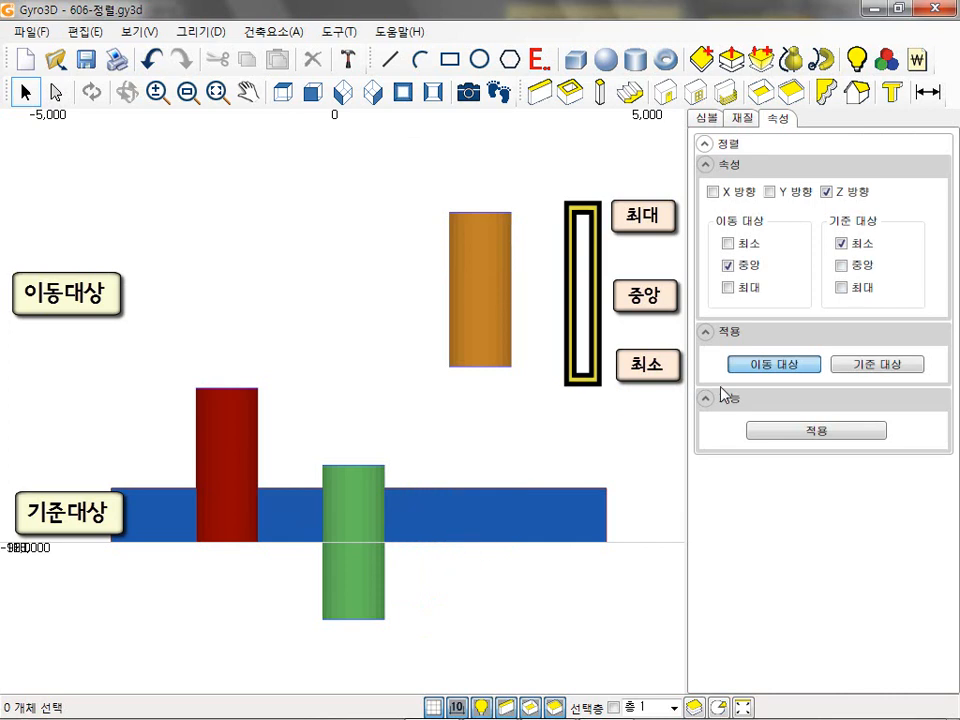
{"action": "left_click", "coordinate": [489, 300]}
{"action": "left_click", "coordinate": [864, 366]}
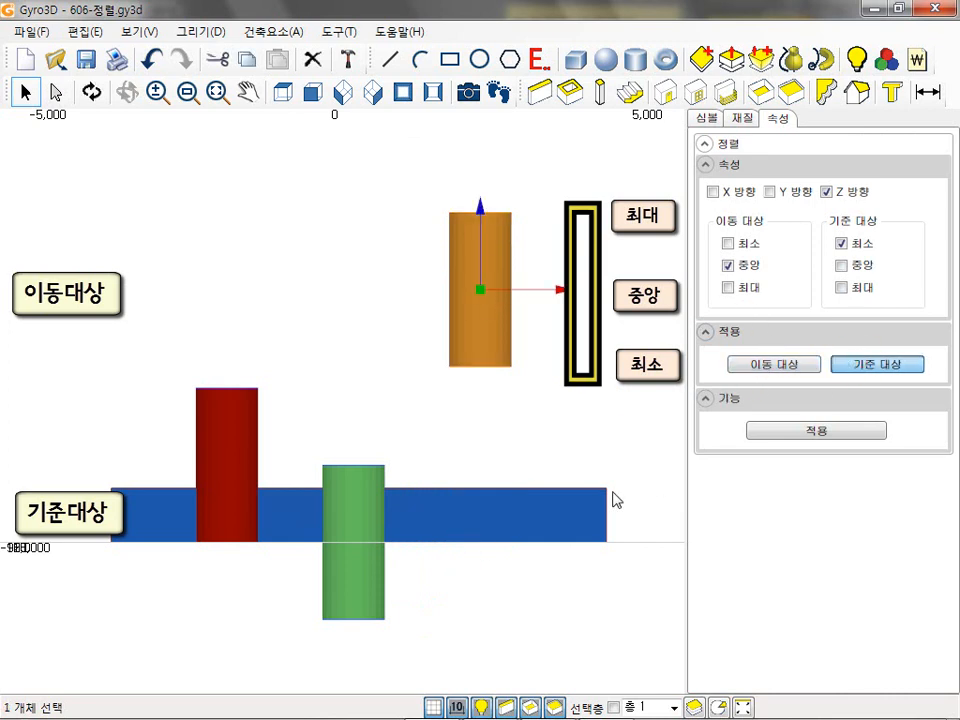
{"action": "left_click", "coordinate": [553, 508]}
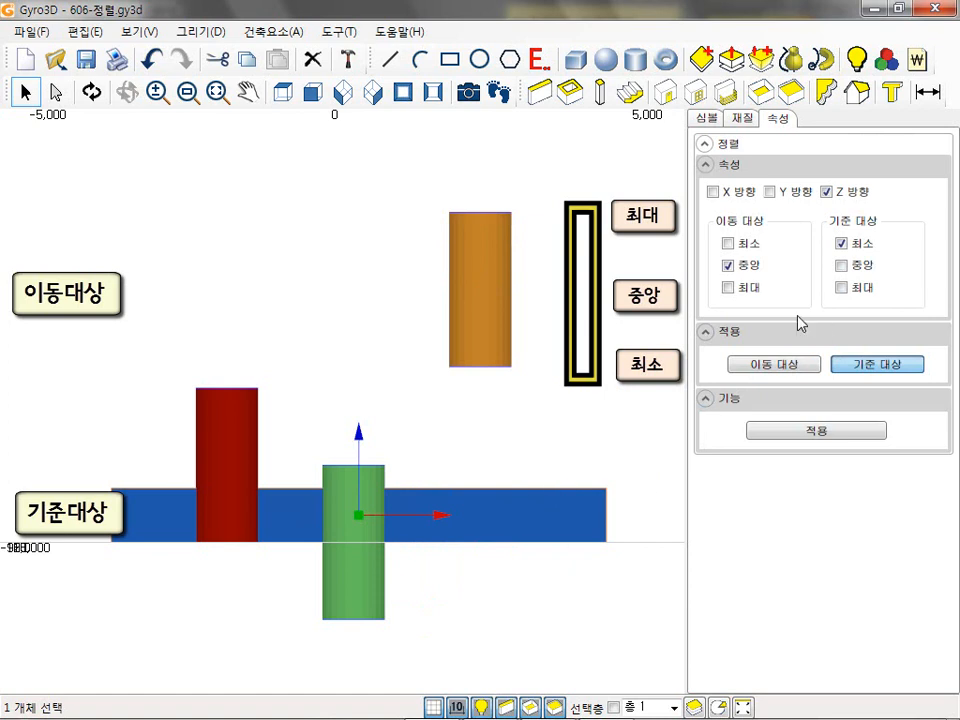
{"action": "left_click", "coordinate": [727, 287]}
{"action": "left_click", "coordinate": [810, 432]}
{"action": "middle_click_drag", "start_coordinate": [492, 411], "coordinate": [478, 324]}
{"action": "left_click", "coordinate": [594, 526]}
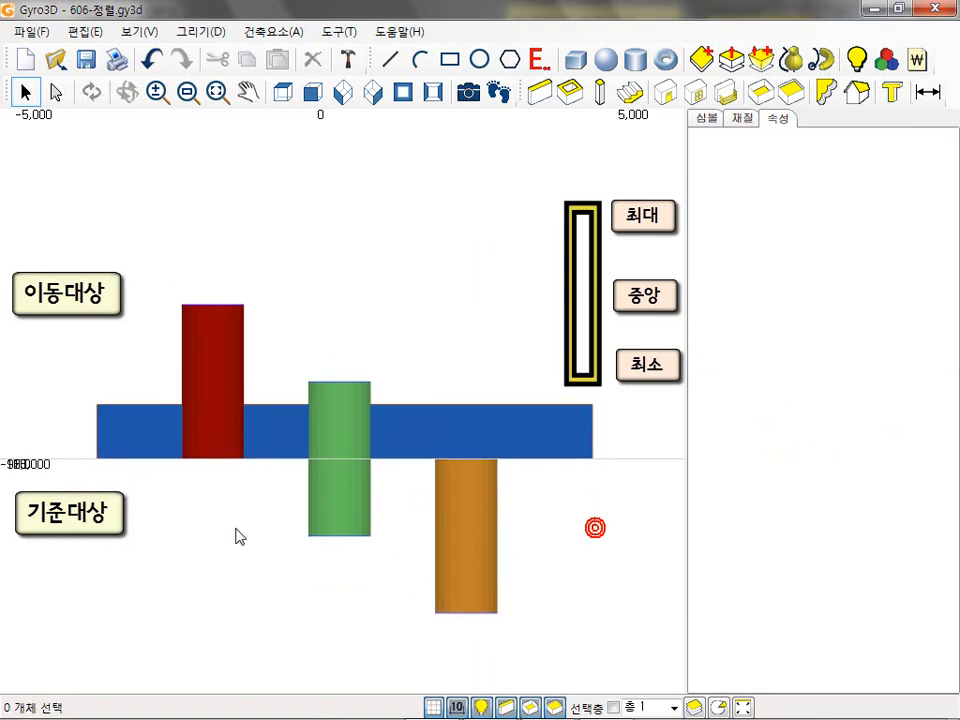
- Align the red, green and orange cylinders together, matching their minimum (최소) to the blue box's maximum (최대) in the Z direction
{"action": "right_click", "coordinate": [471, 230]}
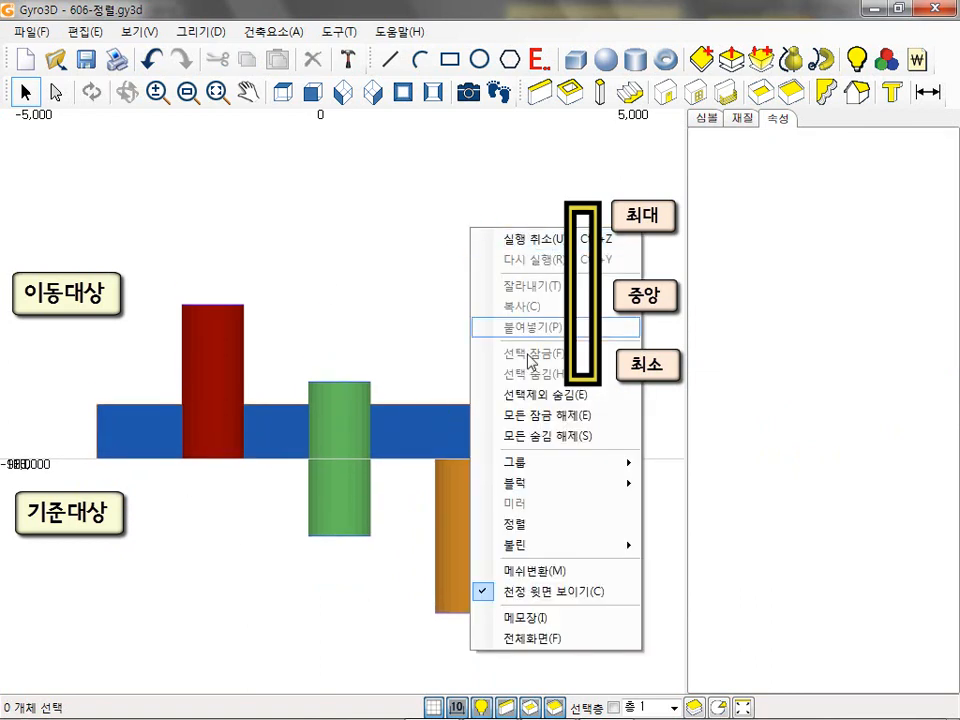
{"action": "left_click", "coordinate": [553, 524]}
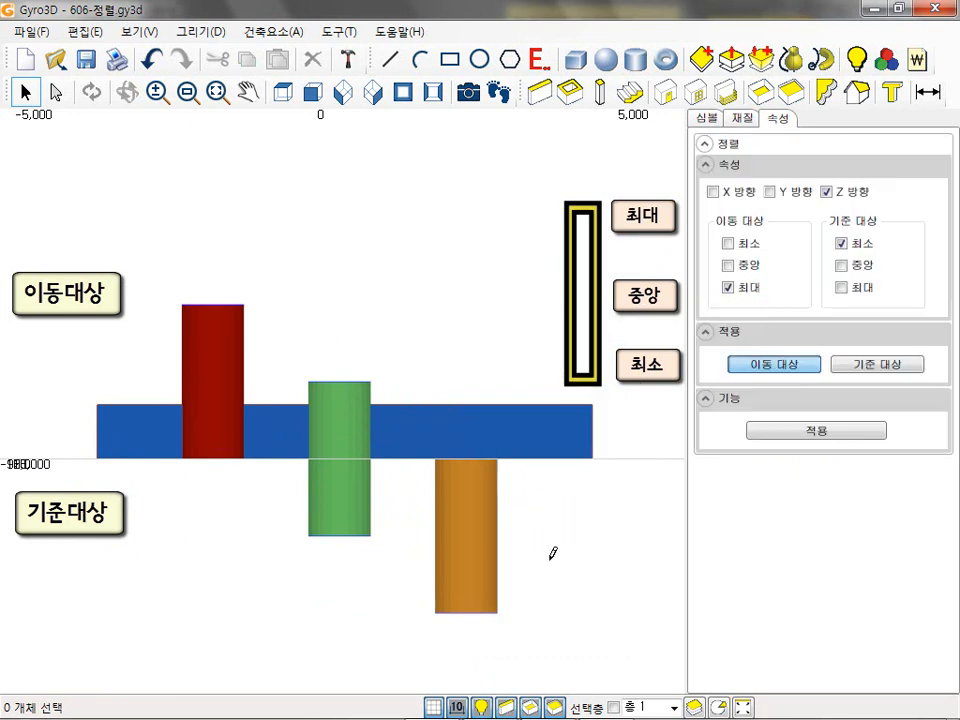
{"action": "left_click_drag", "start_coordinate": [560, 565], "coordinate": [332, 500]}
{"action": "left_click", "coordinate": [229, 328], "text": "shift"}
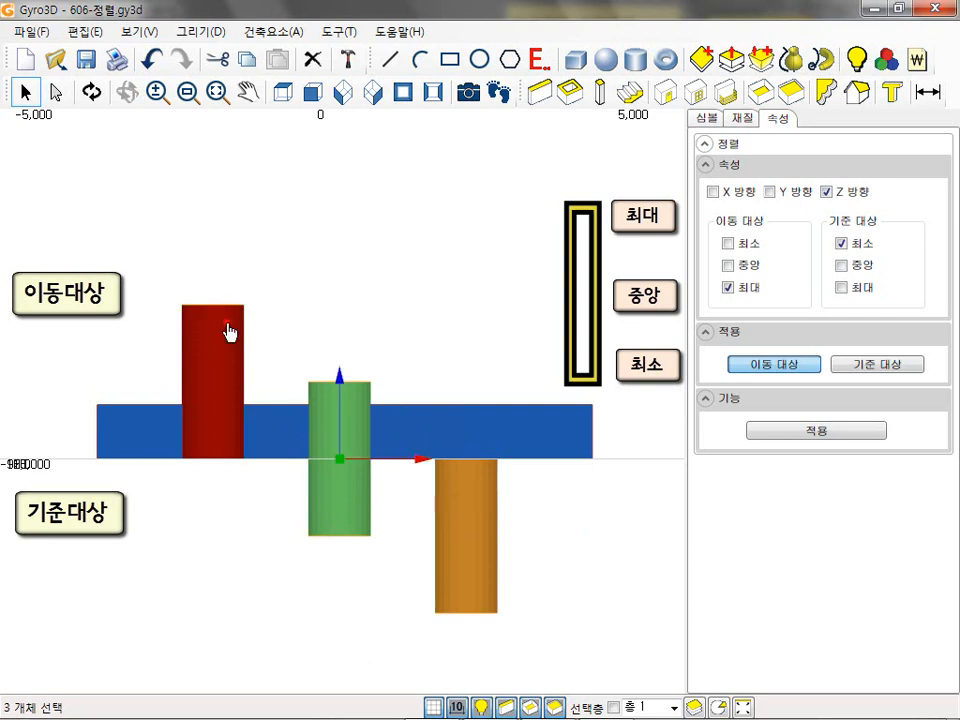
{"action": "left_click", "coordinate": [876, 364]}
{"action": "left_click", "coordinate": [570, 434]}
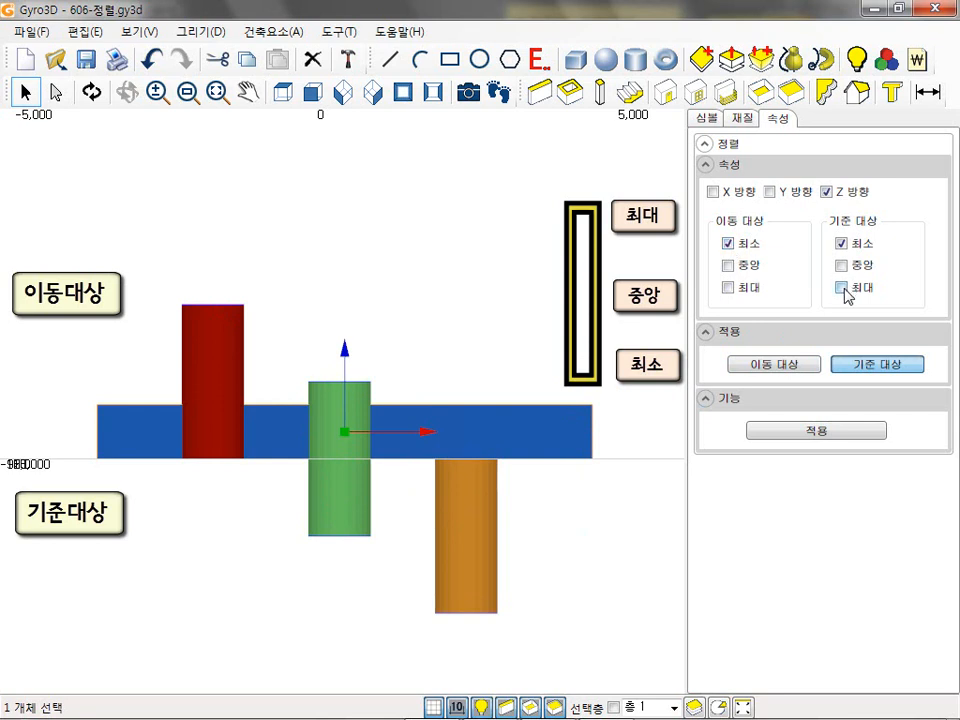
{"action": "left_click", "coordinate": [838, 441]}
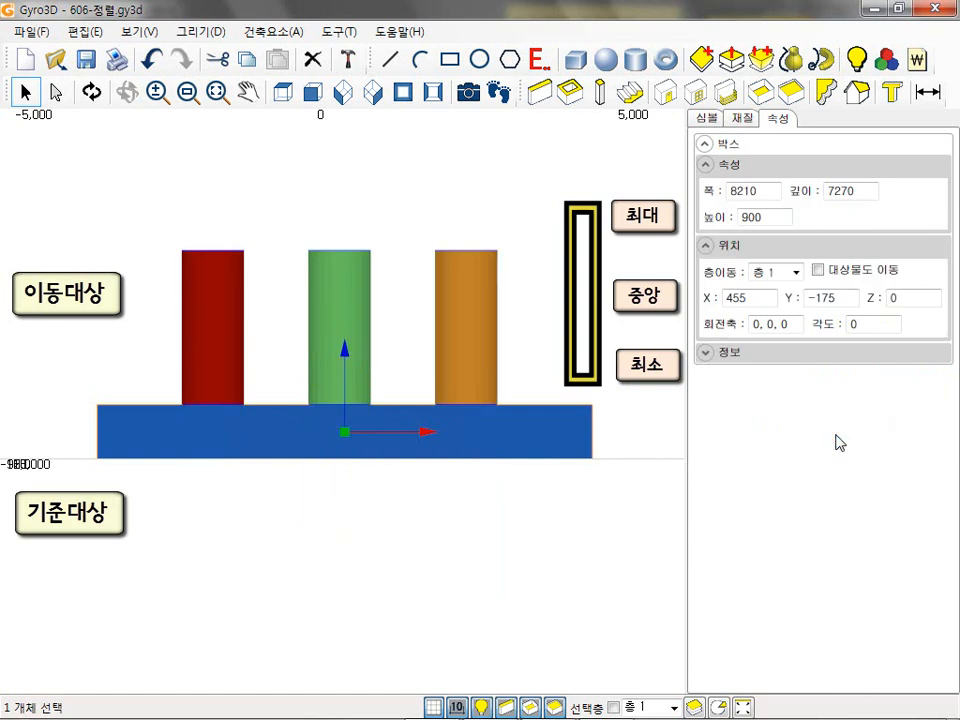
{"action": "left_click", "coordinate": [558, 543]}
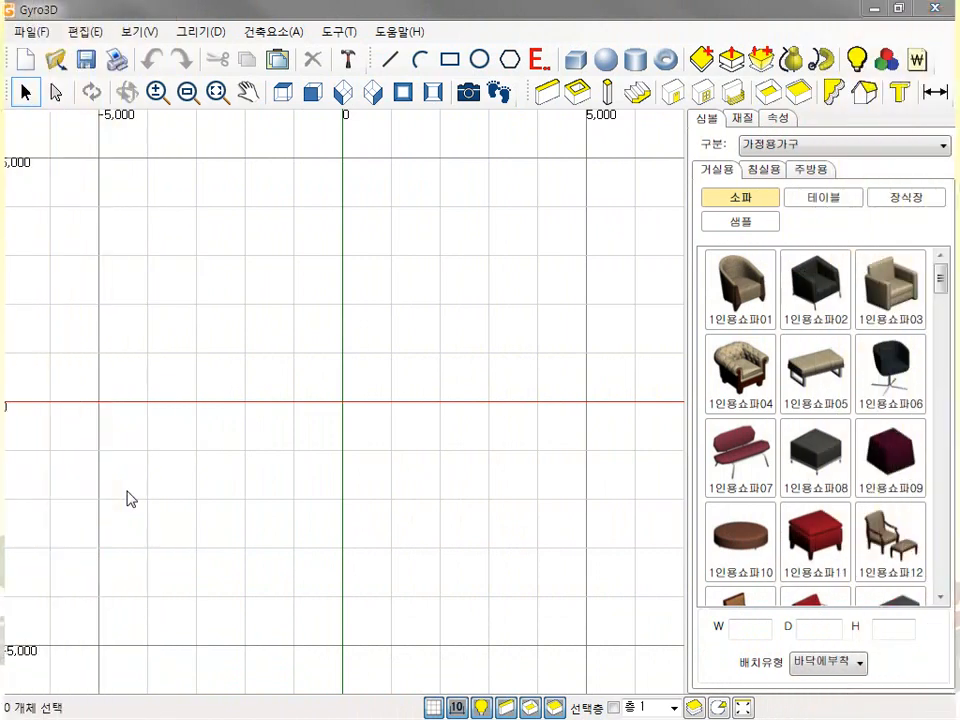
- Open the 607-층관리 file from the 06-도구 folder
{"action": "left_click", "coordinate": [195, 369]}
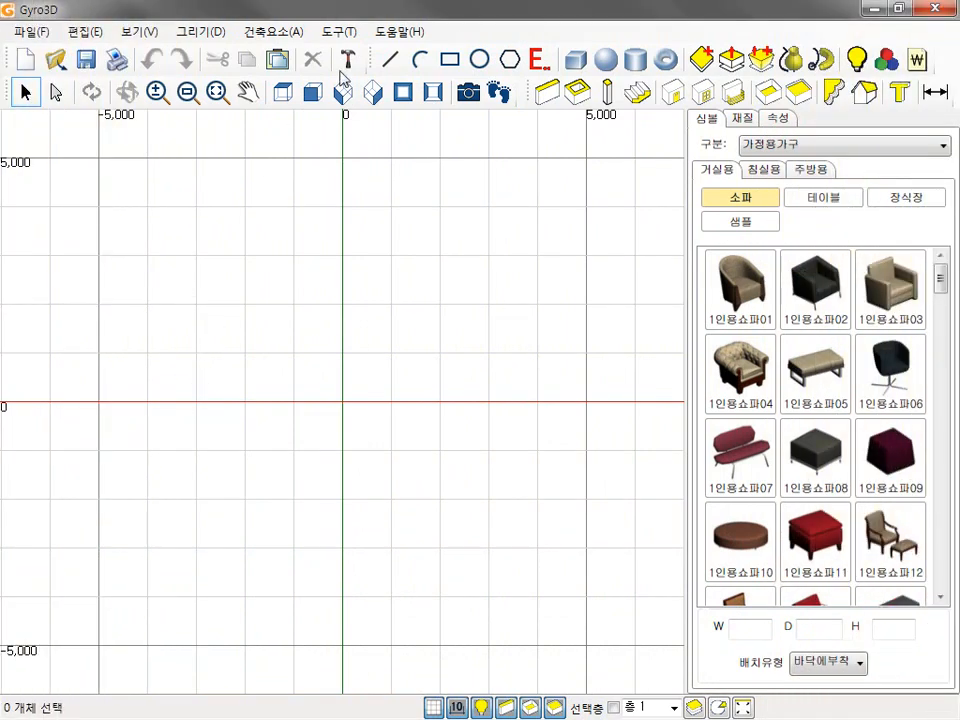
{"action": "left_click", "coordinate": [55, 59]}
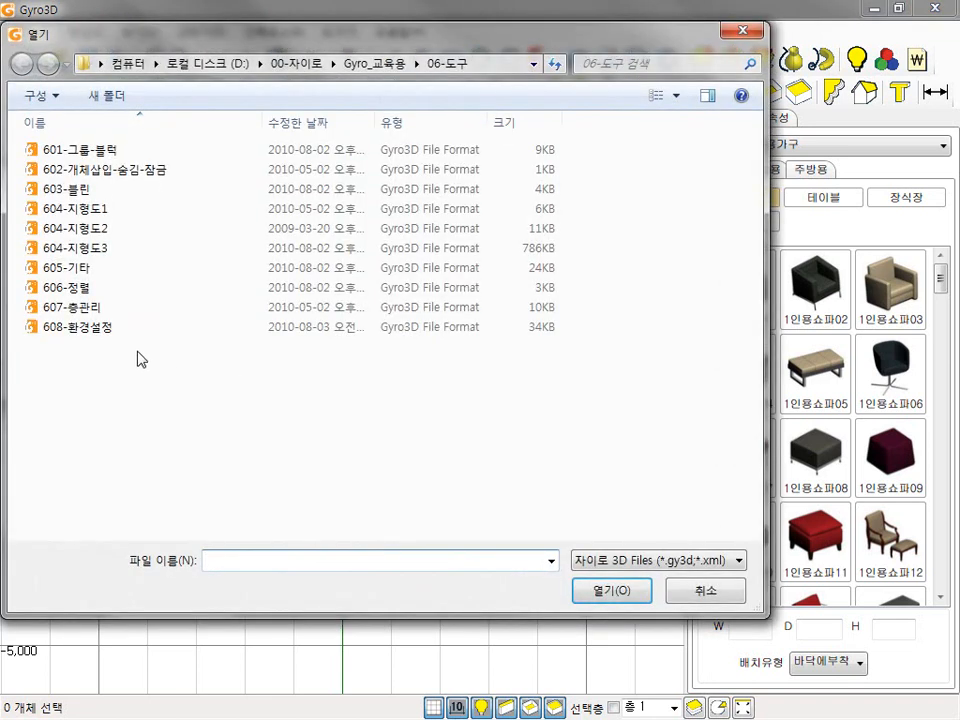
{"action": "double_click", "coordinate": [95, 308]}
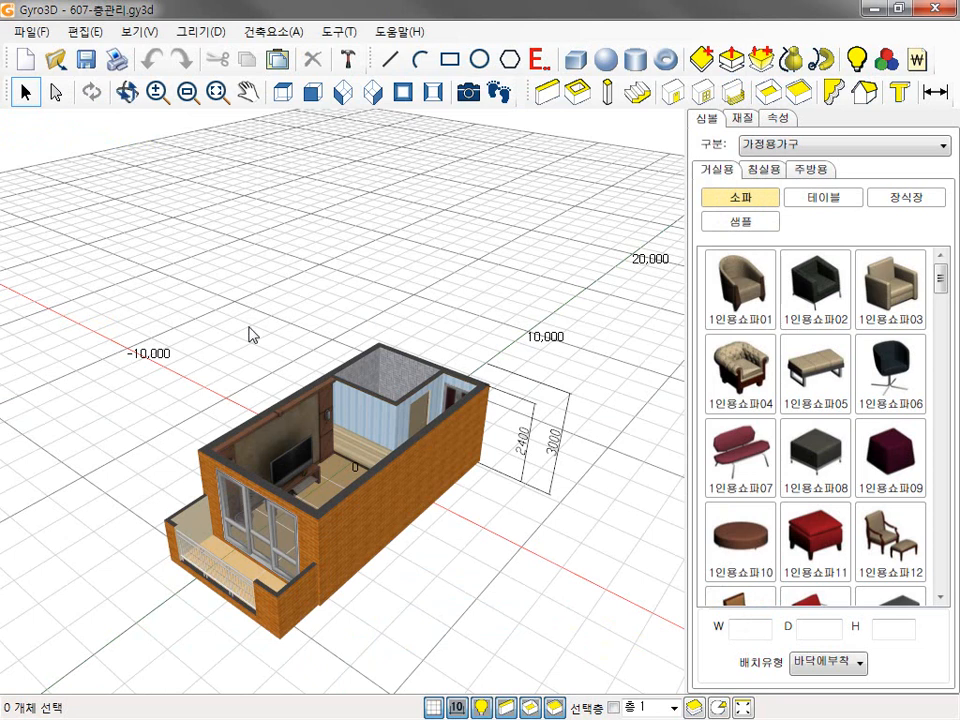
- View the floor management (층관리) settings and close them without making changes
{"action": "left_click", "coordinate": [338, 31]}
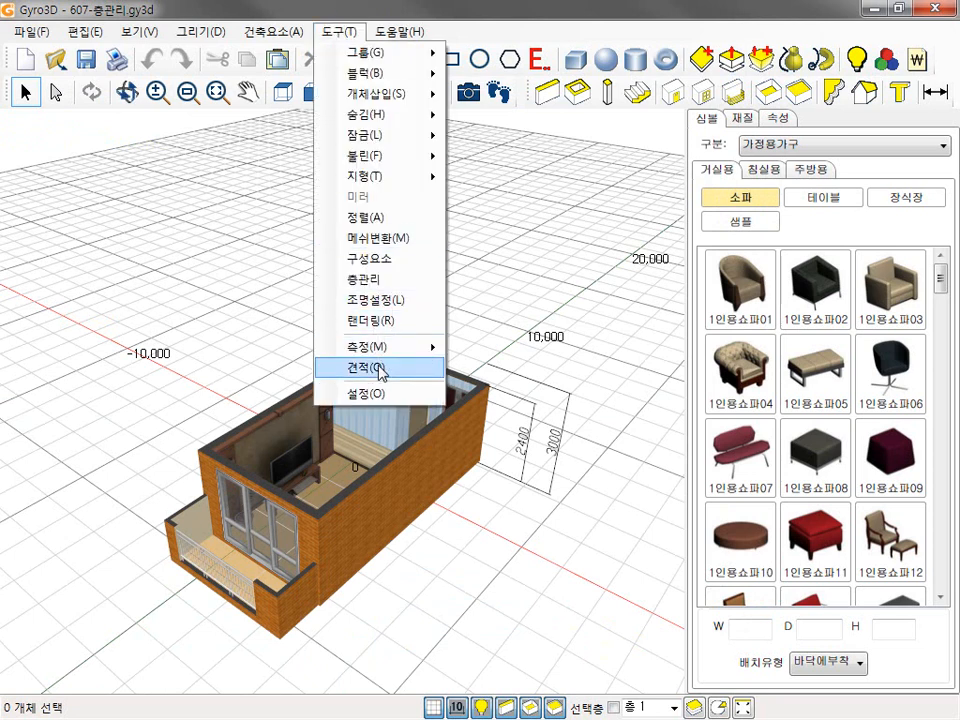
{"action": "left_click", "coordinate": [376, 280]}
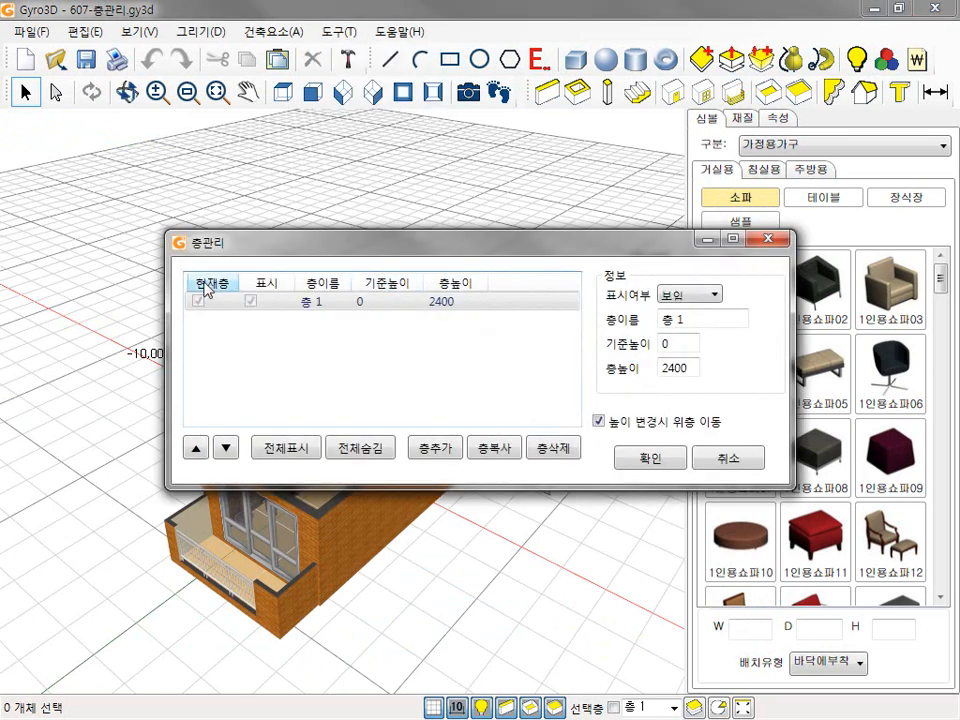
{"action": "left_click", "coordinate": [772, 241]}
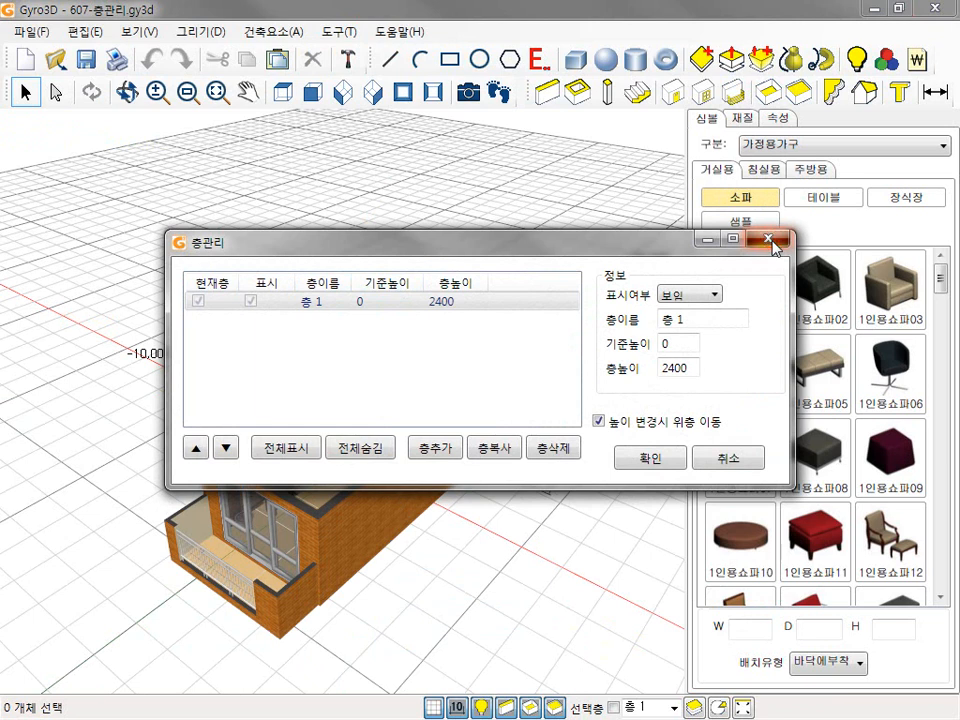
{"action": "left_click", "coordinate": [566, 229]}
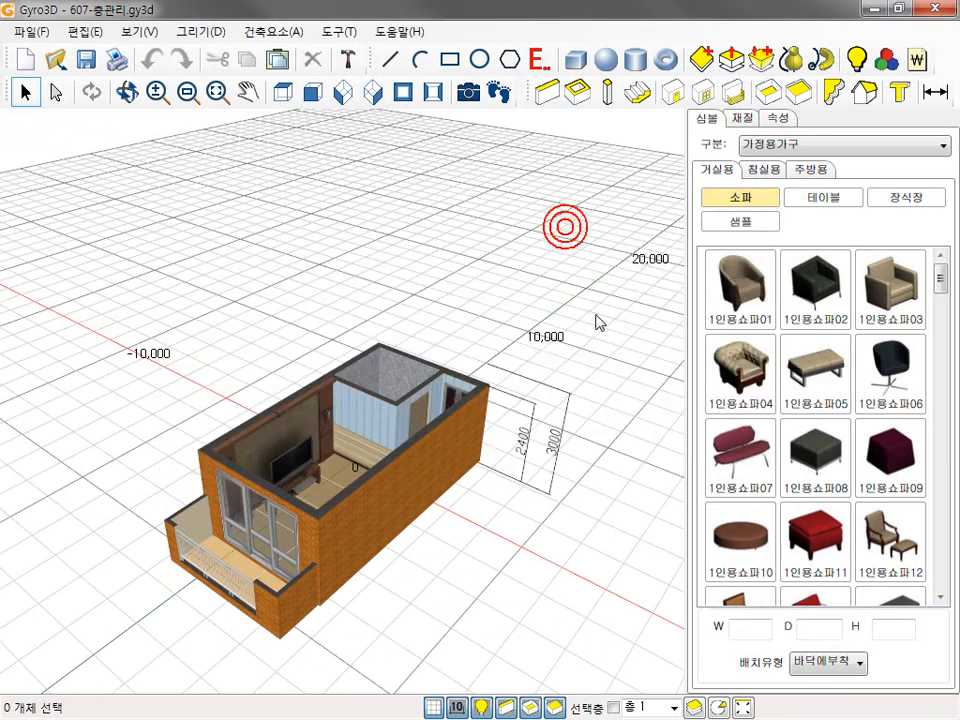
{"action": "left_click", "coordinate": [693, 708]}
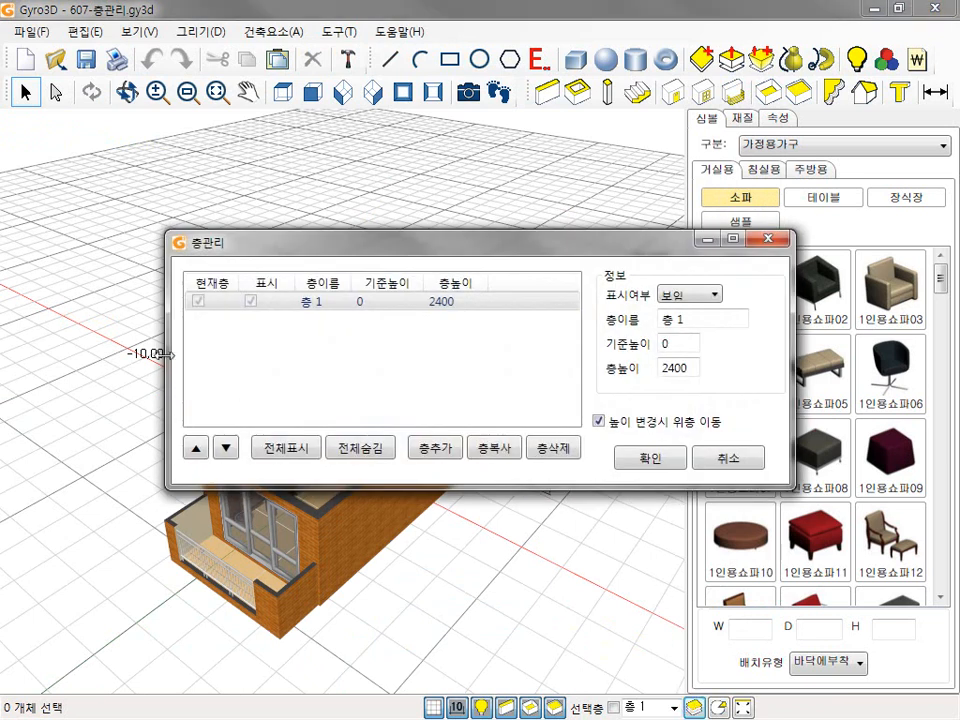
{"action": "left_click", "coordinate": [742, 460]}
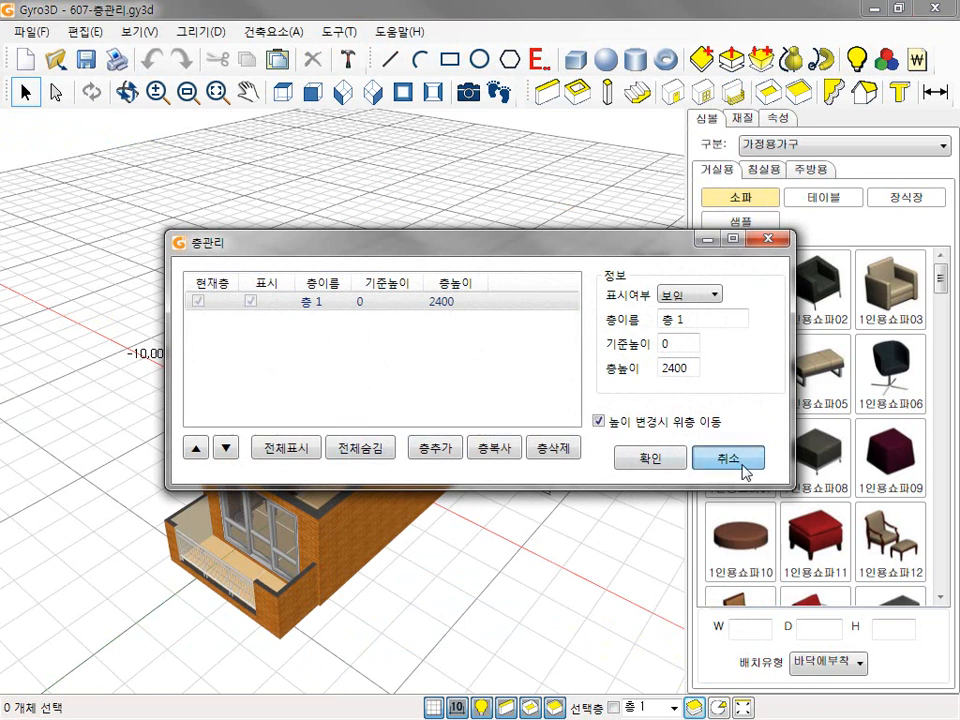
- Read the floor management instructions in the file's memo (메모장) and close it
{"action": "right_click", "coordinate": [503, 248]}
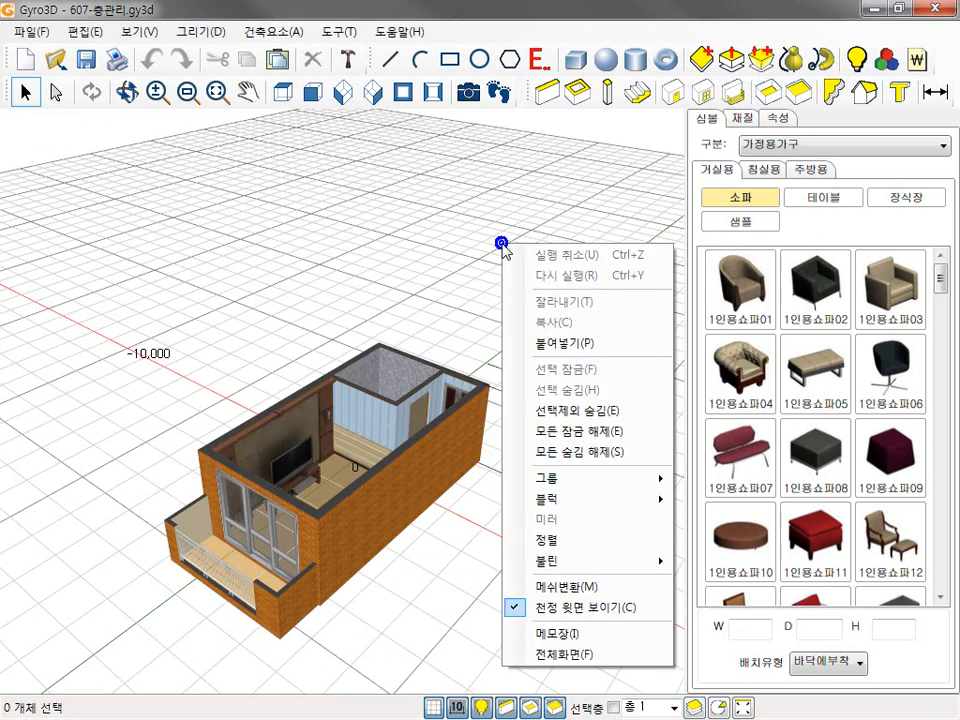
{"action": "left_click", "coordinate": [596, 635]}
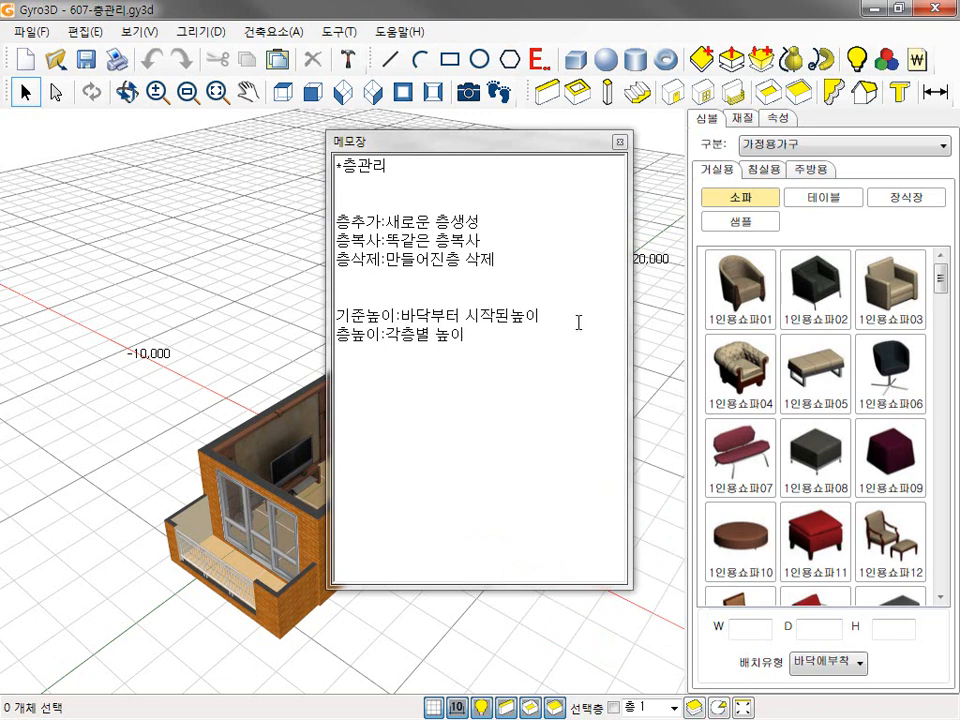
{"action": "left_click", "coordinate": [620, 143]}
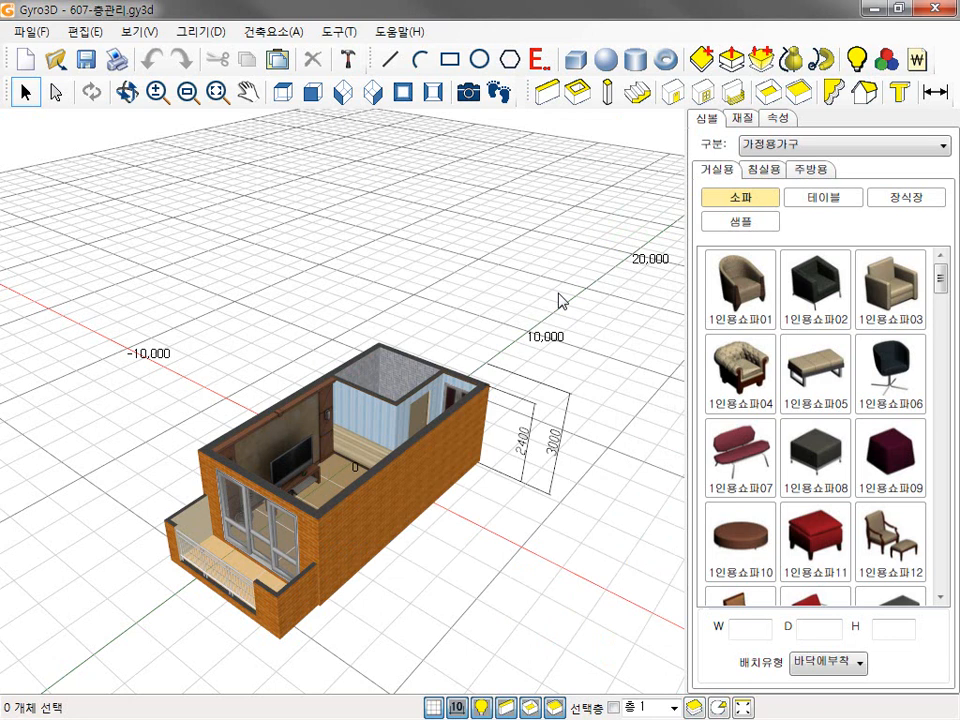
- Try duplicating floor 층 1 twice with floor copy (층복사), and undo the copies
{"action": "left_click", "coordinate": [694, 707]}
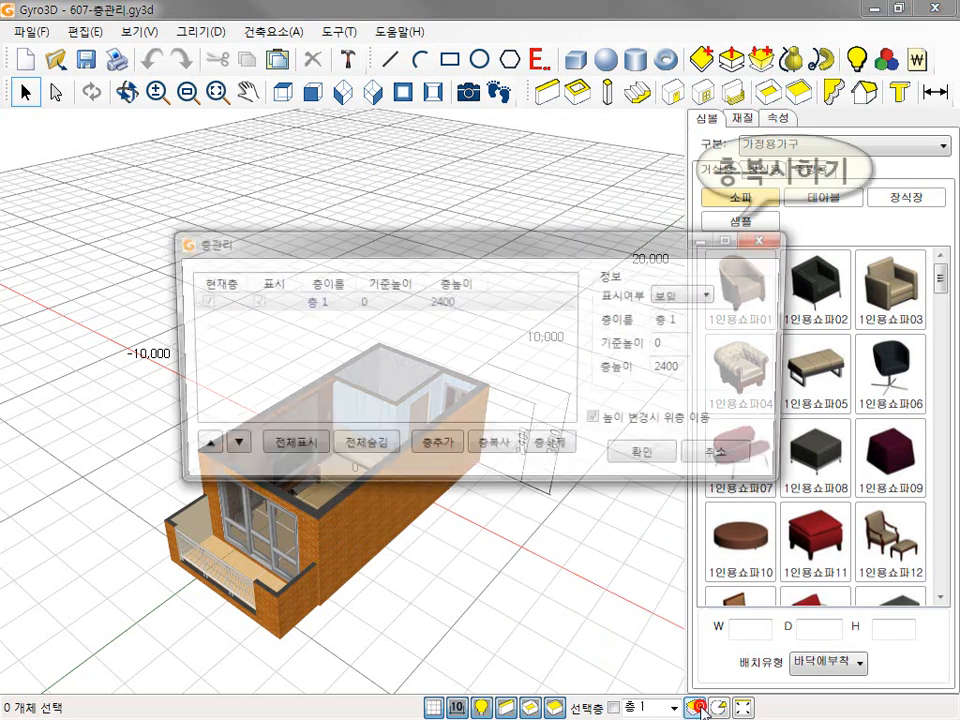
{"action": "left_click", "coordinate": [489, 450]}
{"action": "left_click", "coordinate": [491, 453]}
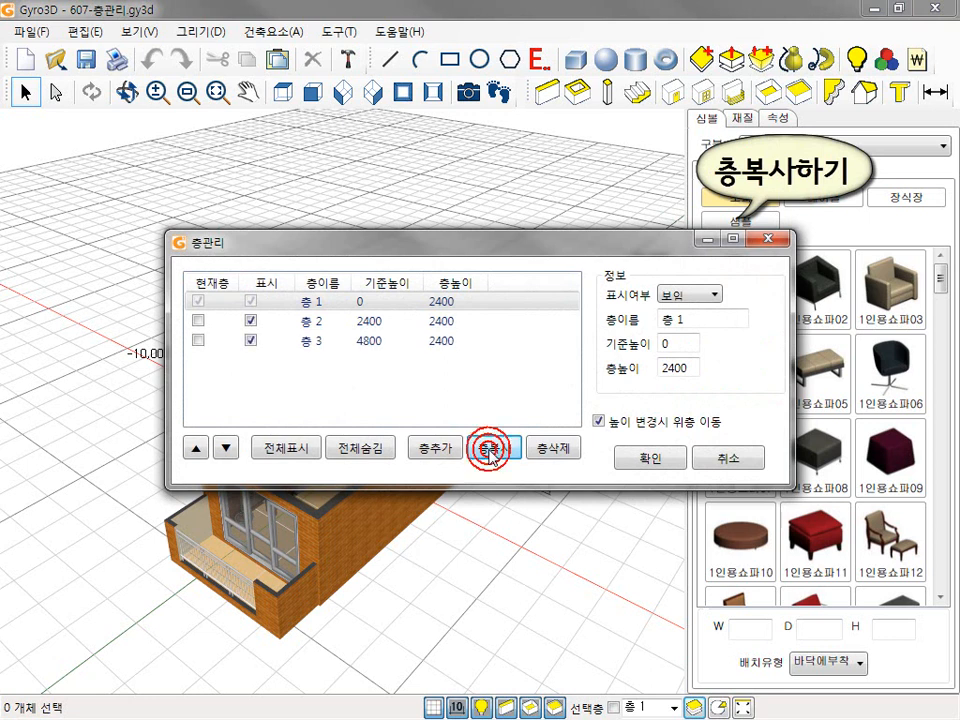
{"action": "left_click", "coordinate": [652, 460]}
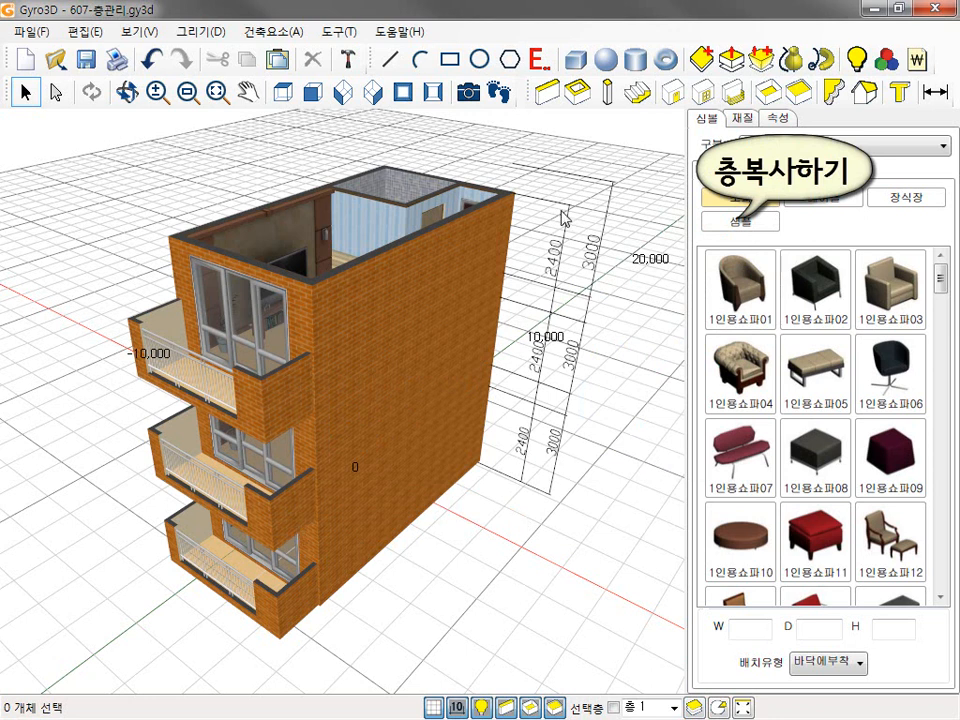
{"action": "left_click", "coordinate": [150, 62]}
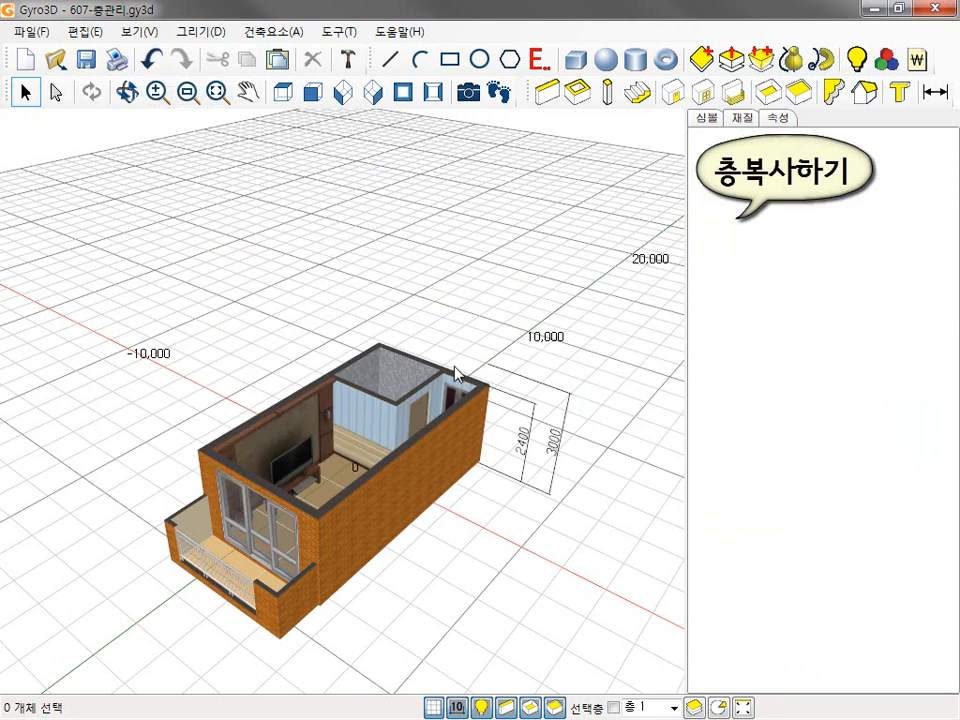
- Set the floor height (층높이) of 층 1 to 3000 and duplicate the floor twice
{"action": "left_click", "coordinate": [693, 708]}
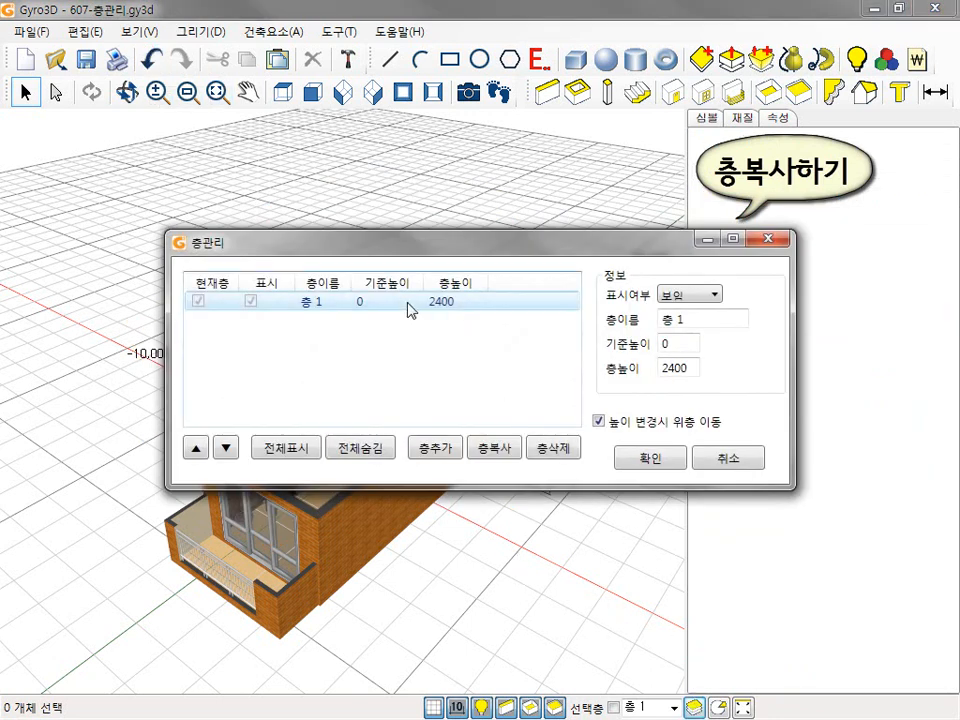
{"action": "double_click", "coordinate": [687, 372]}
{"action": "type", "text": "3000"}
{"action": "left_click", "coordinate": [491, 448]}
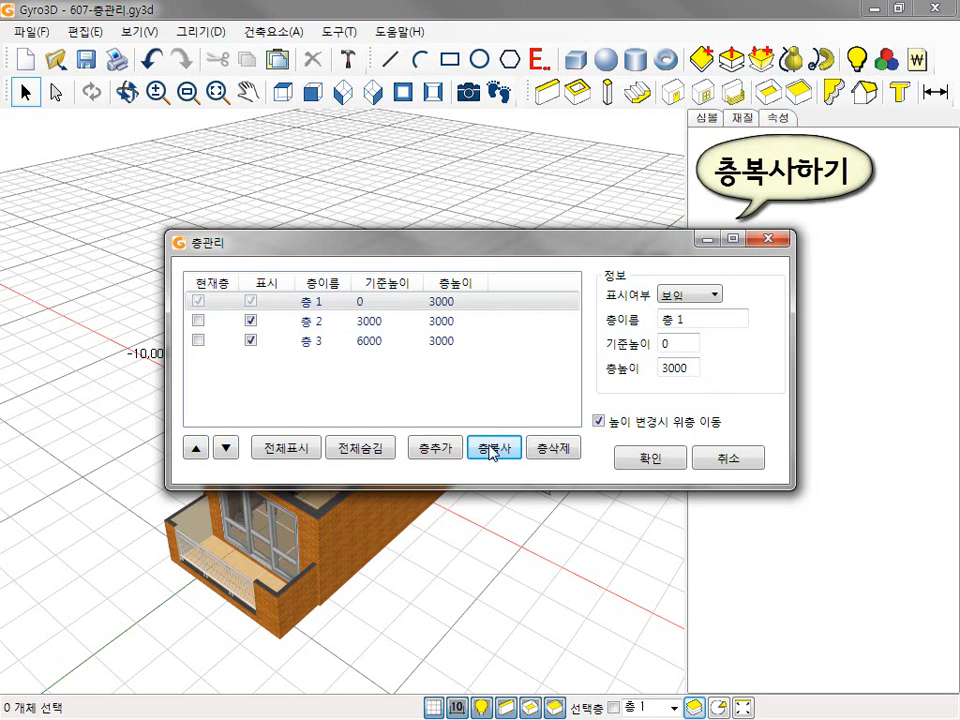
{"action": "left_click", "coordinate": [655, 457]}
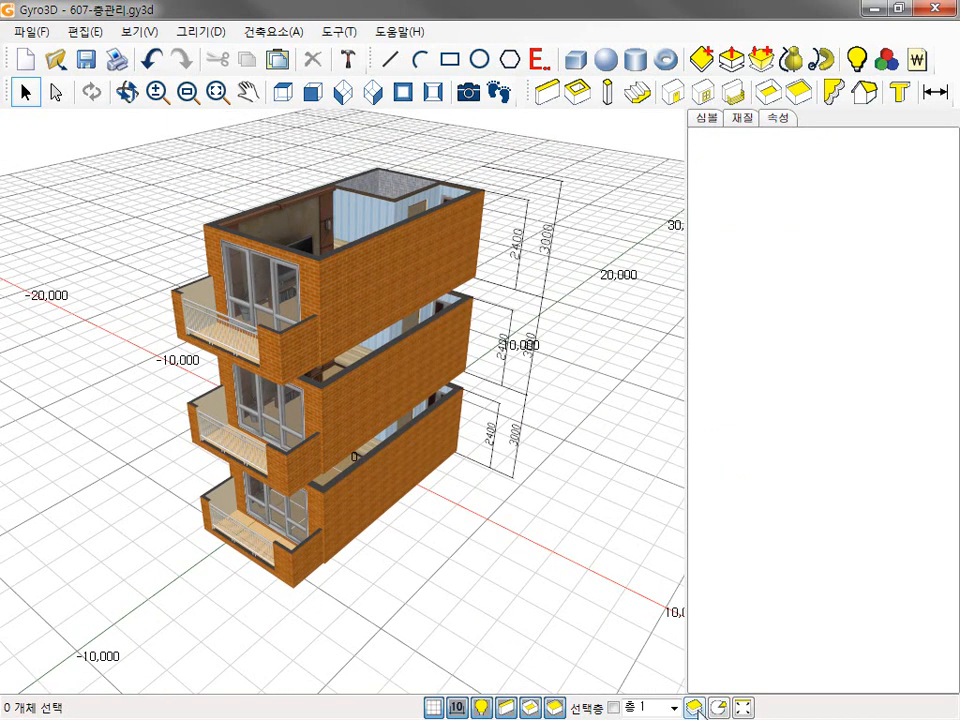
- Set both the base height (기준높이) and the floor height (층높이) of 층 2 to 2400 in floor management
{"action": "left_click", "coordinate": [694, 708]}
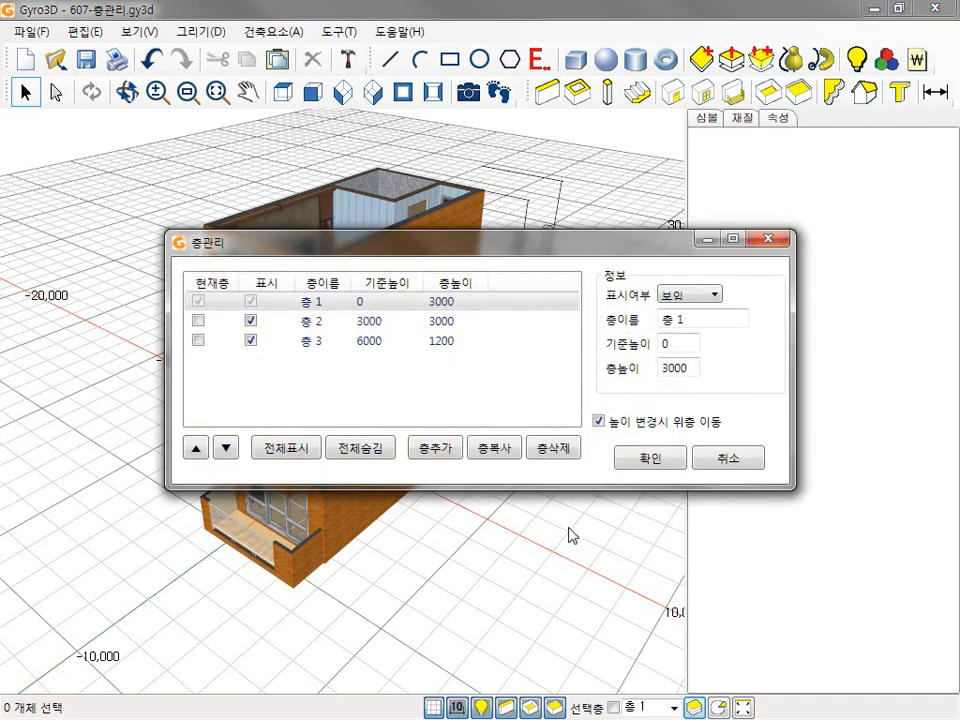
{"action": "left_click", "coordinate": [378, 309]}
{"action": "left_click", "coordinate": [376, 326]}
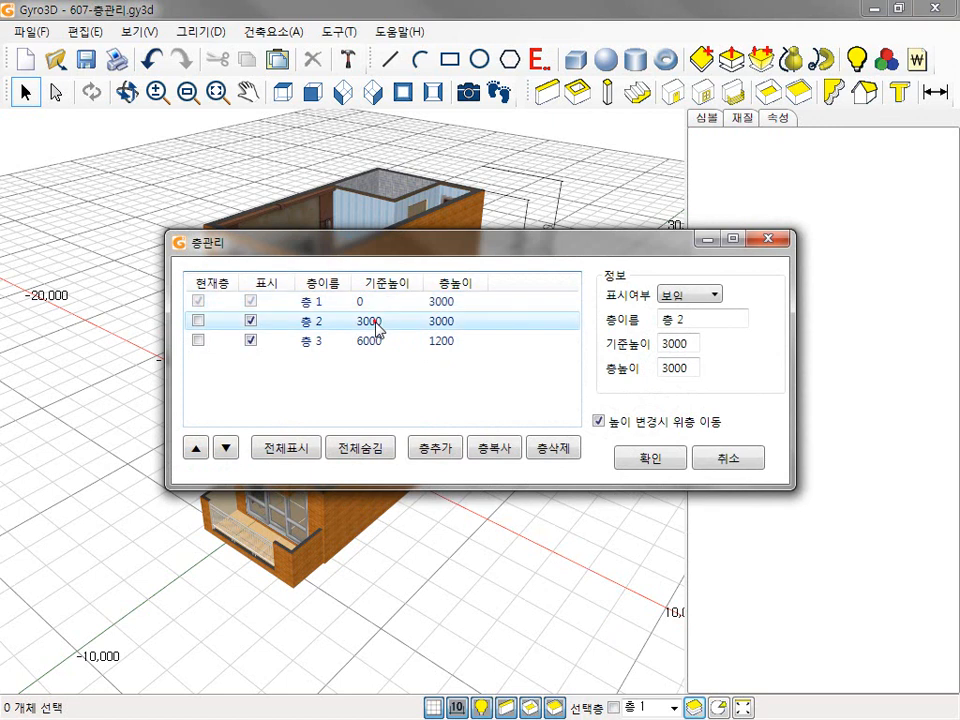
{"action": "double_click", "coordinate": [692, 344]}
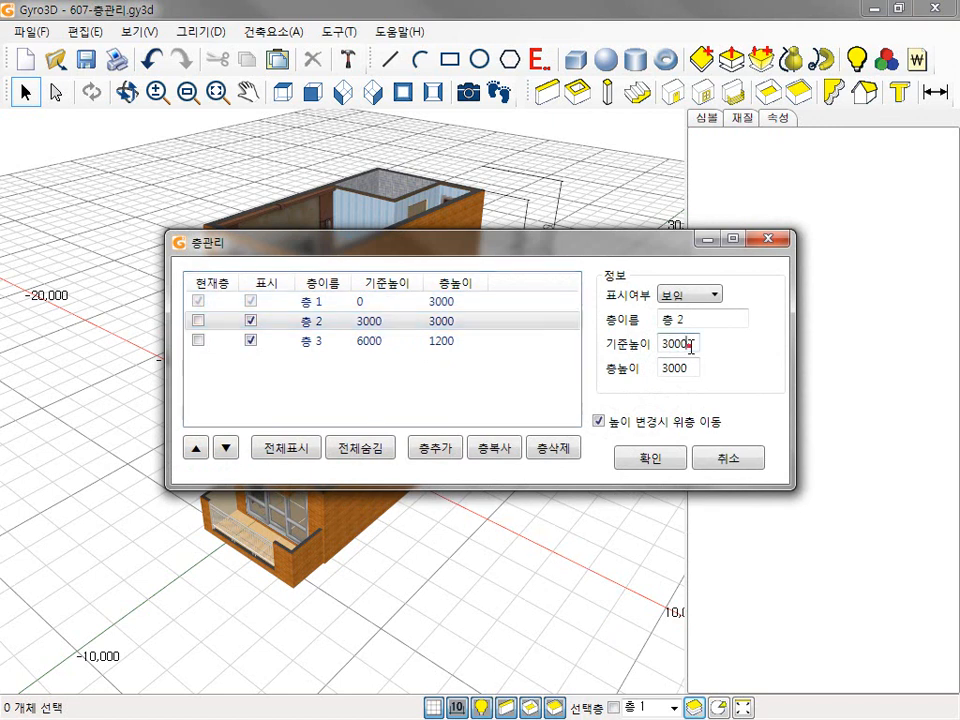
{"action": "type", "text": "24"}
{"action": "left_click", "coordinate": [680, 367]}
{"action": "double_click", "coordinate": [689, 368]}
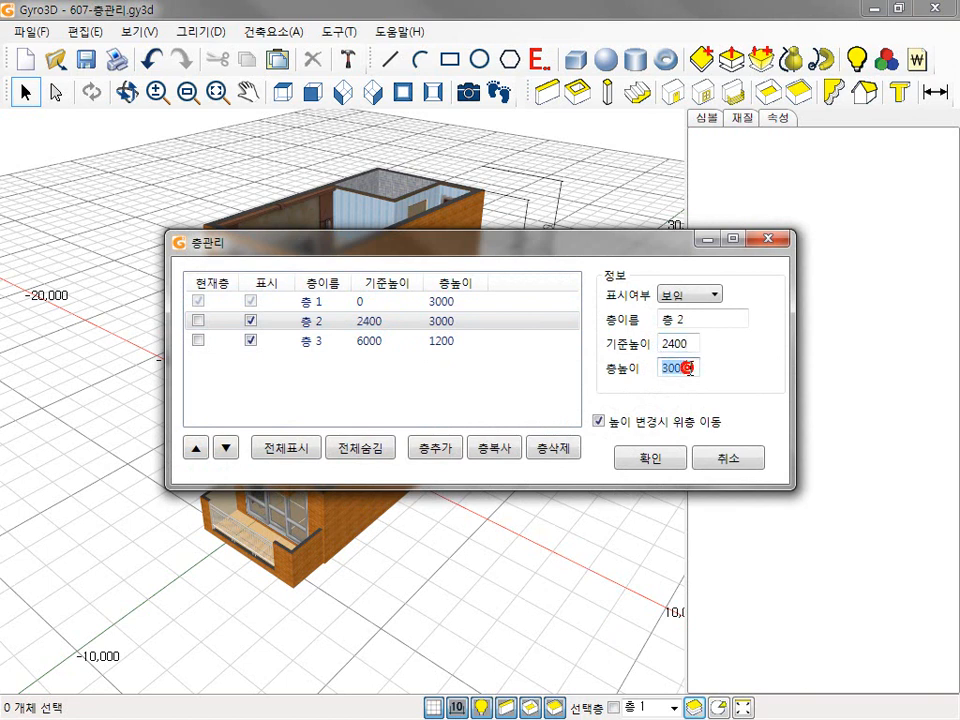
{"action": "type", "text": "2"}
{"action": "left_click", "coordinate": [381, 347]}
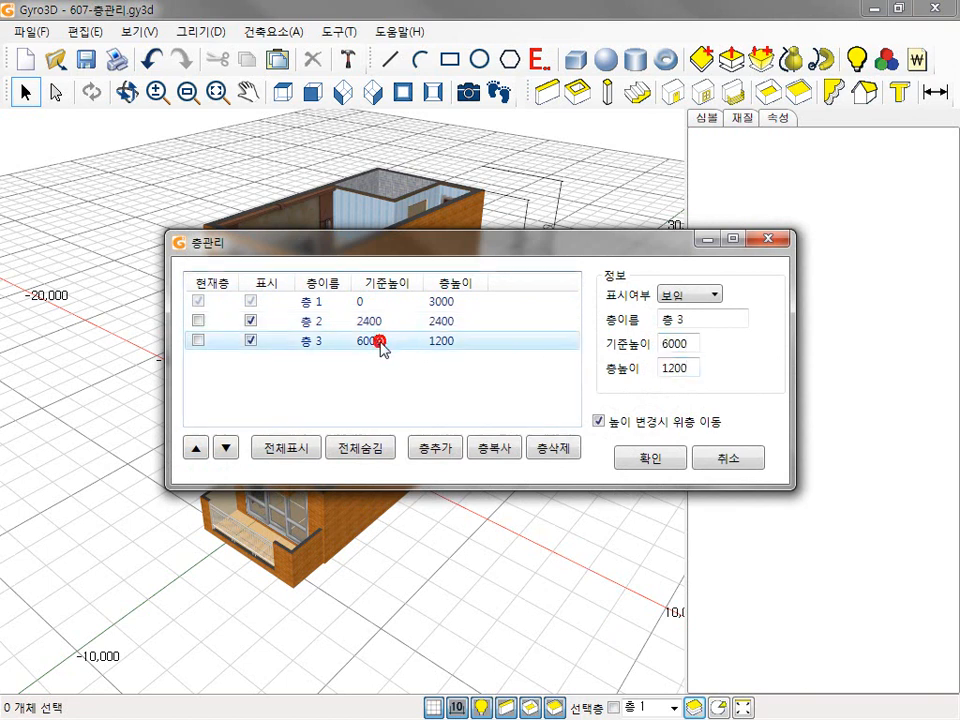
- Set the floor height (층높이) of 층 1 to 2400 in floor management
{"action": "left_click", "coordinate": [395, 303]}
{"action": "double_click", "coordinate": [663, 369]}
{"action": "type", "text": "24"}
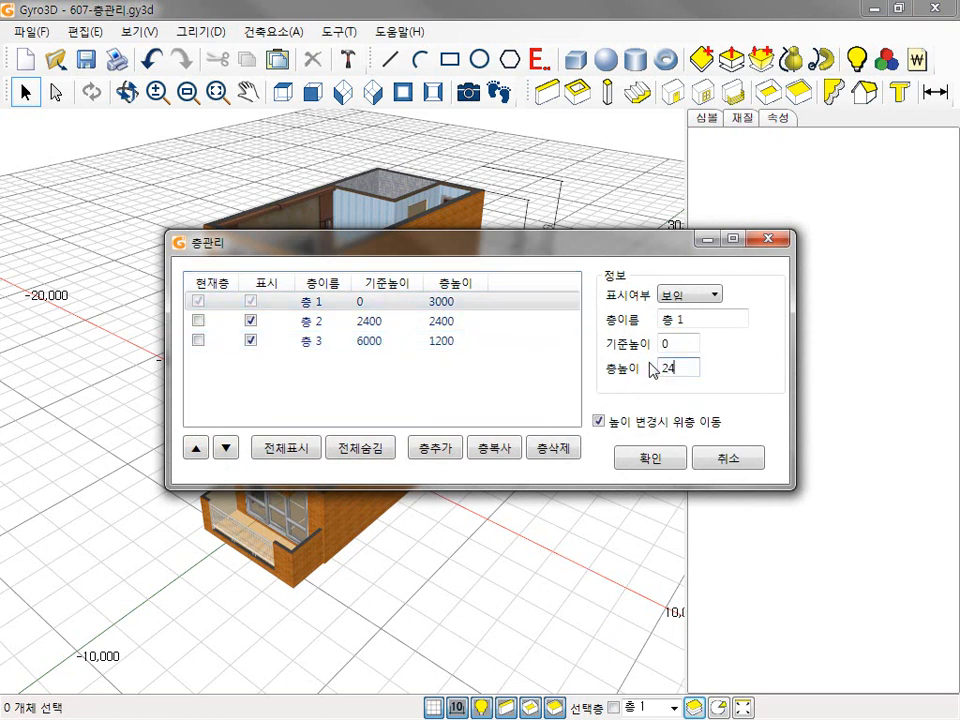
{"action": "type", "text": "00"}
- Set the base height (기준높이) of 층 3 to 4800 and its floor height (층높이) to 2400, and apply the floor settings
{"action": "left_click", "coordinate": [367, 342]}
{"action": "left_click_drag", "start_coordinate": [692, 343], "coordinate": [655, 348]}
{"action": "type", "text": "4800"}
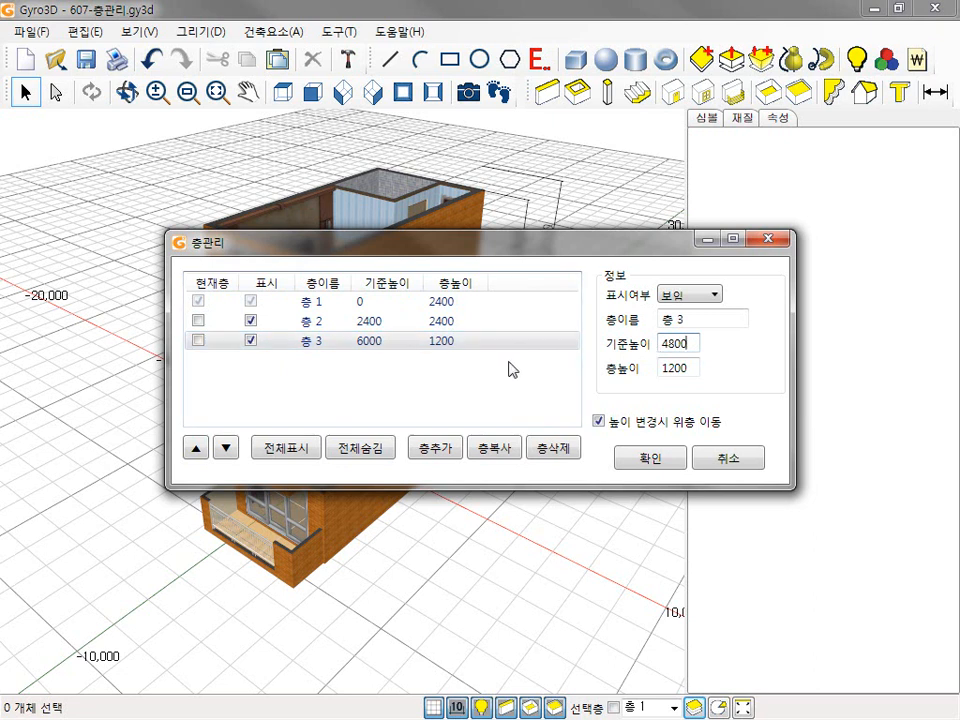
{"action": "double_click", "coordinate": [684, 367]}
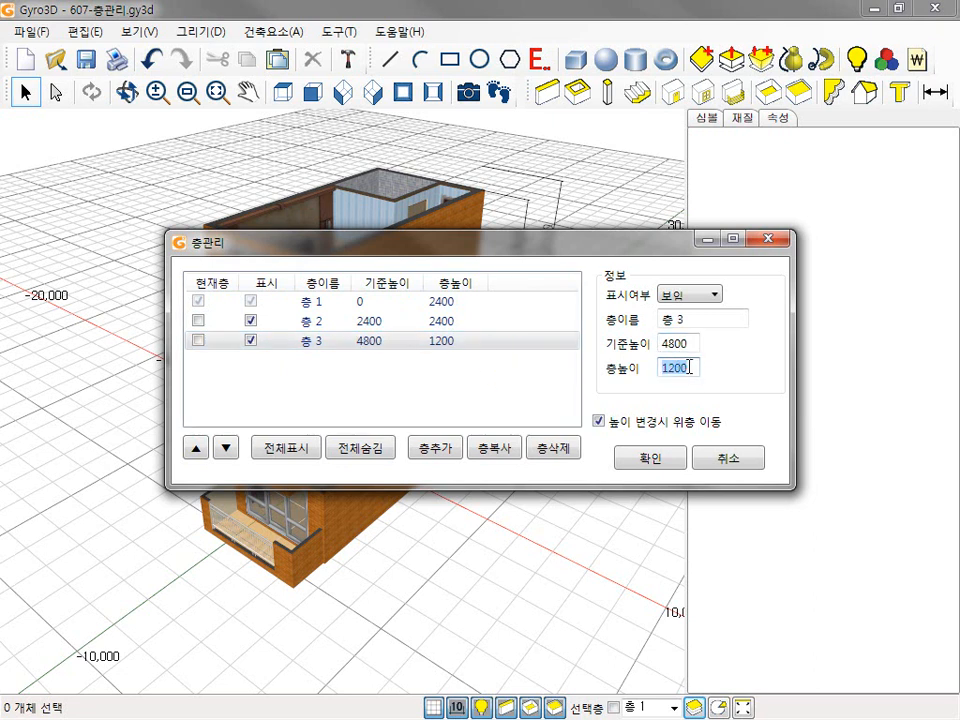
{"action": "type", "text": "2400"}
{"action": "left_click", "coordinate": [662, 456]}
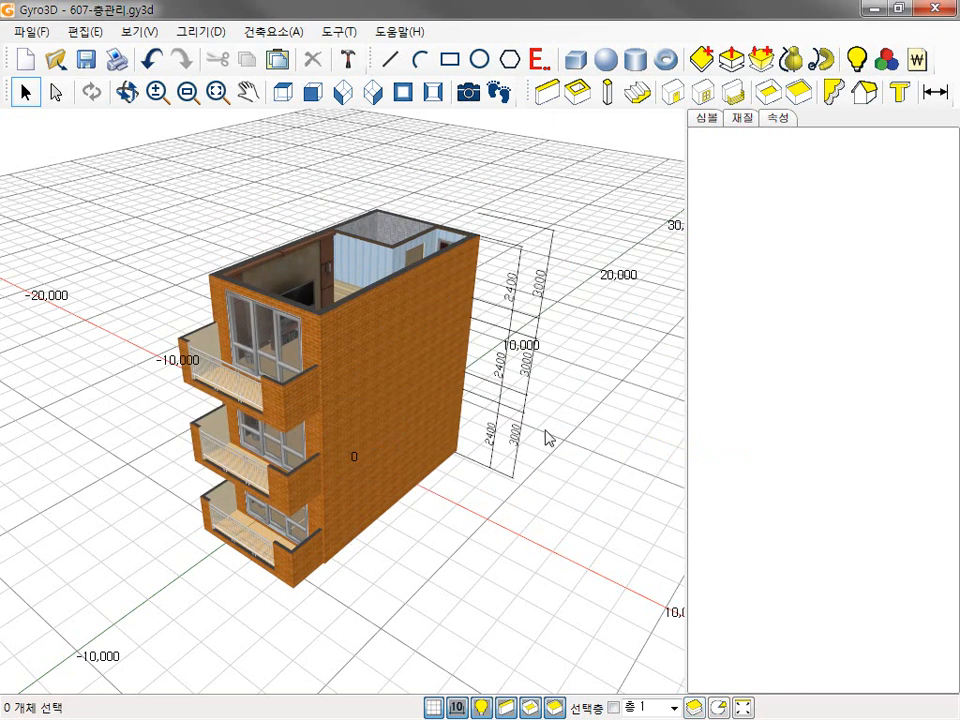
{"action": "left_click", "coordinate": [559, 520]}
- View 층 2 and 층 3 each on its own with the selected-floor display (선택층), and show all floors again
{"action": "left_click", "coordinate": [673, 707]}
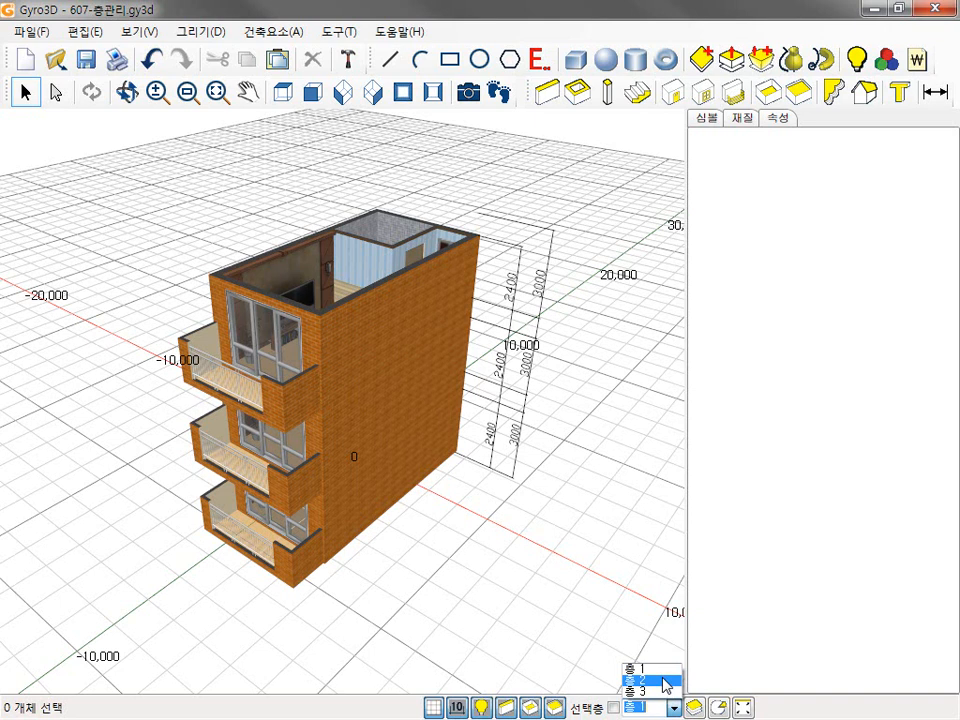
{"action": "left_click", "coordinate": [662, 680]}
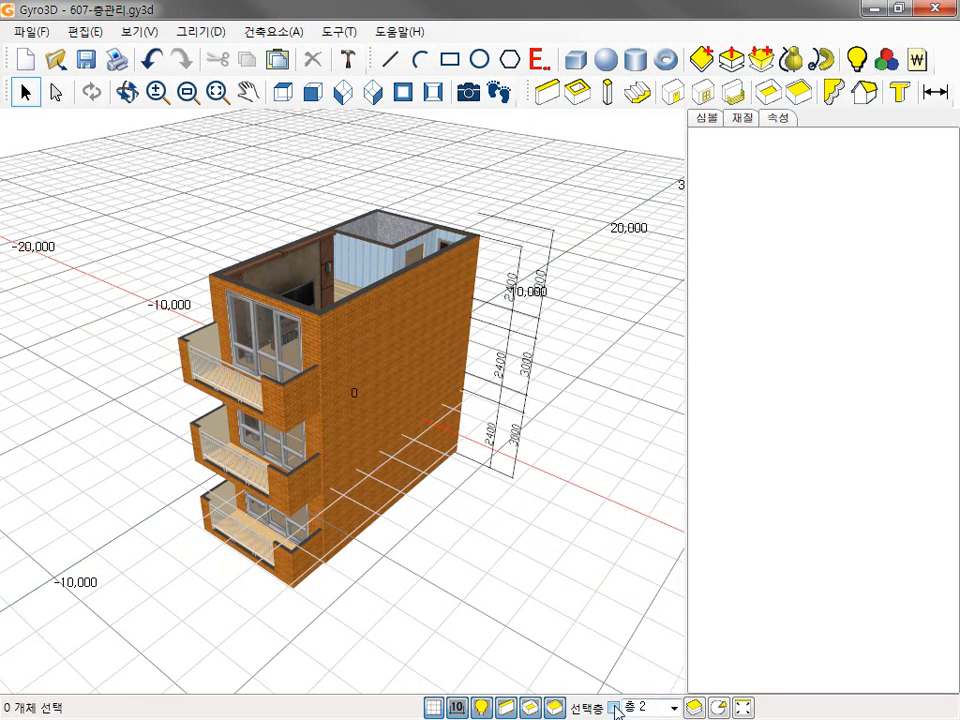
{"action": "left_click", "coordinate": [613, 707]}
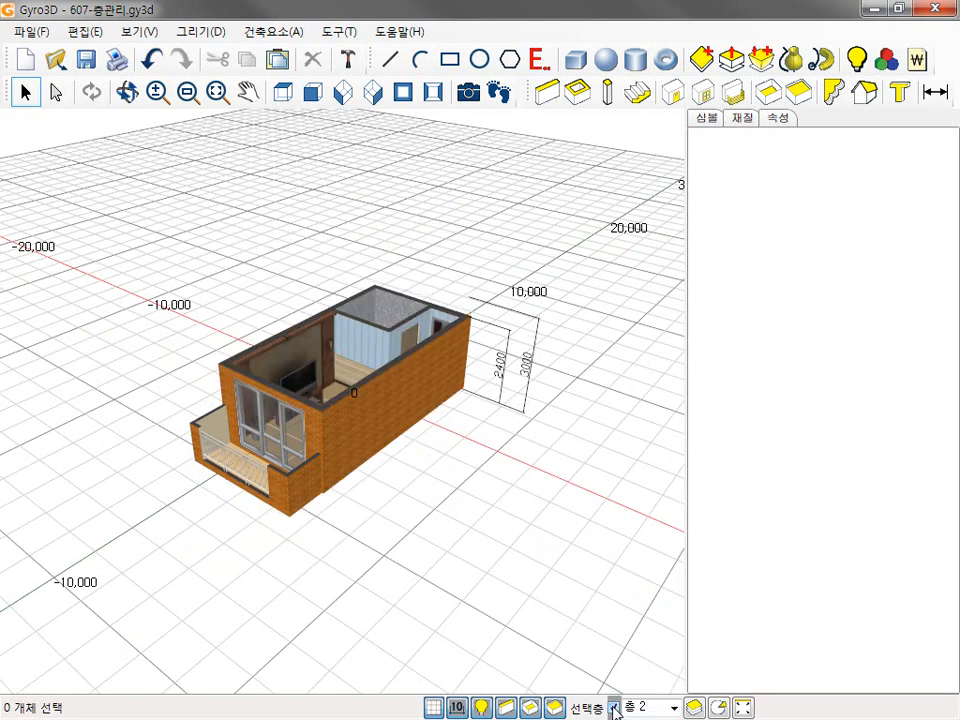
{"action": "left_click", "coordinate": [643, 705]}
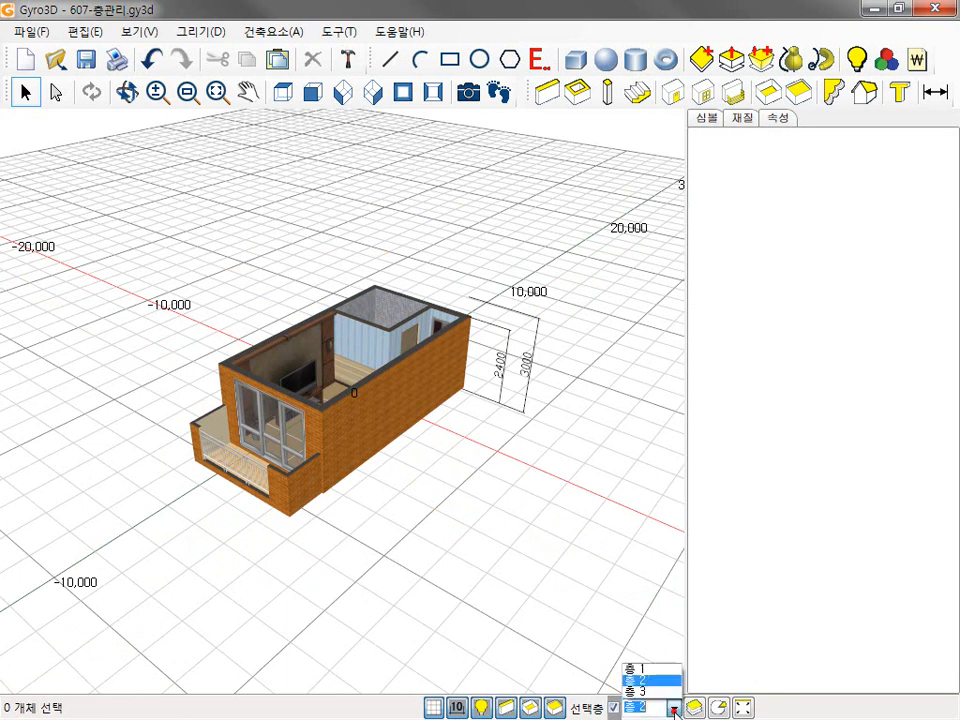
{"action": "left_click", "coordinate": [645, 691]}
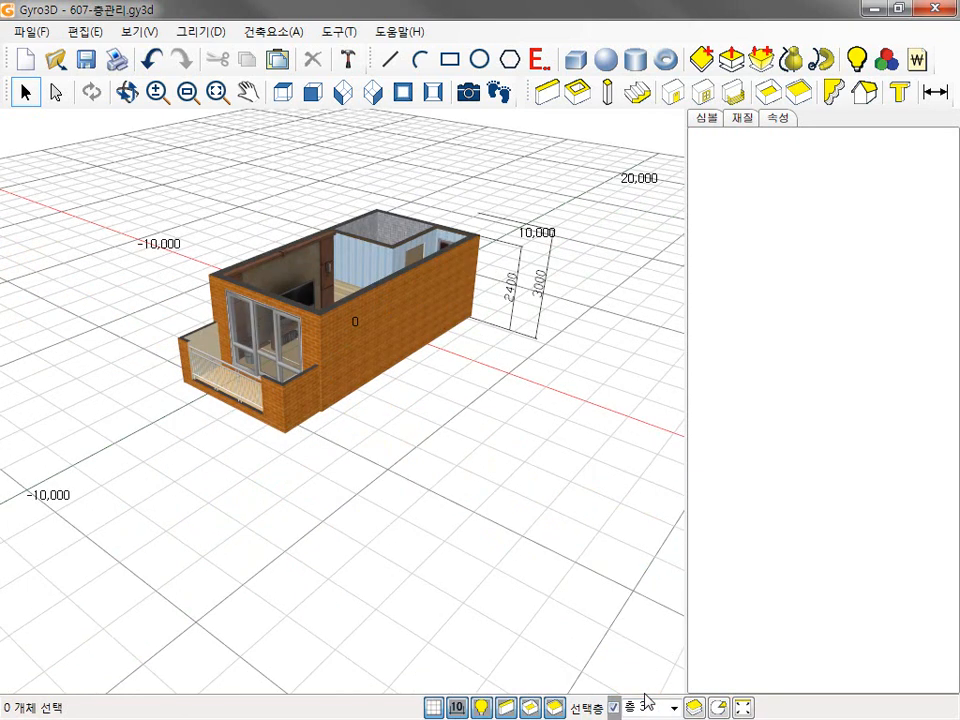
{"action": "left_click", "coordinate": [614, 707]}
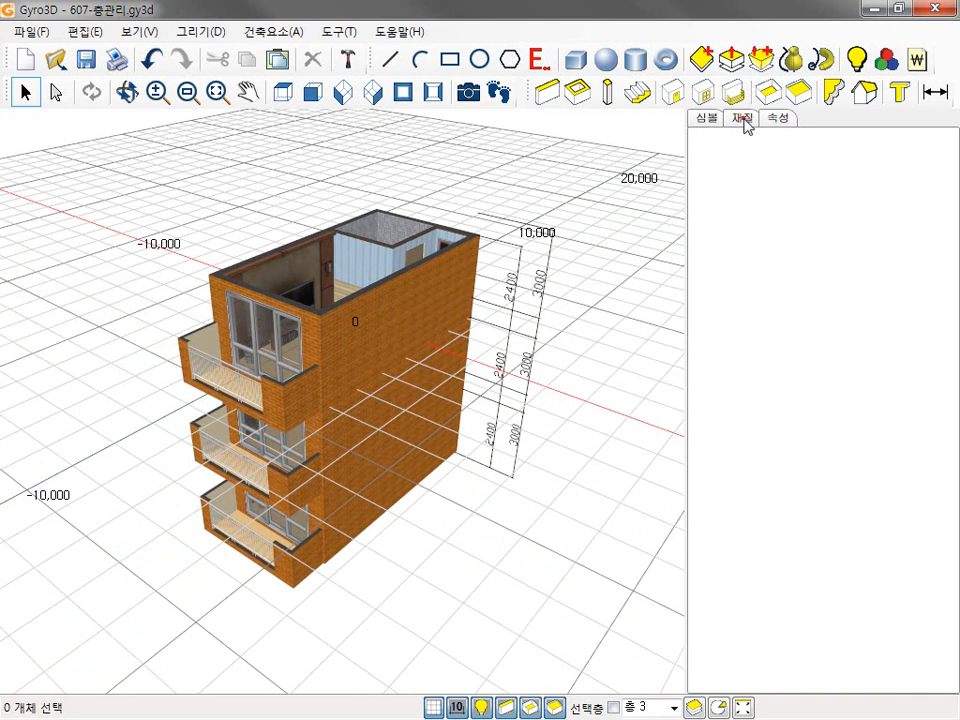
- Apply exterior brick (외장재) 101-002 to the 층 3 outer walls and 101-009 to the 층 2 outer walls using the wall-area option (벽영역)
{"action": "left_click", "coordinate": [742, 122]}
{"action": "left_click", "coordinate": [795, 146]}
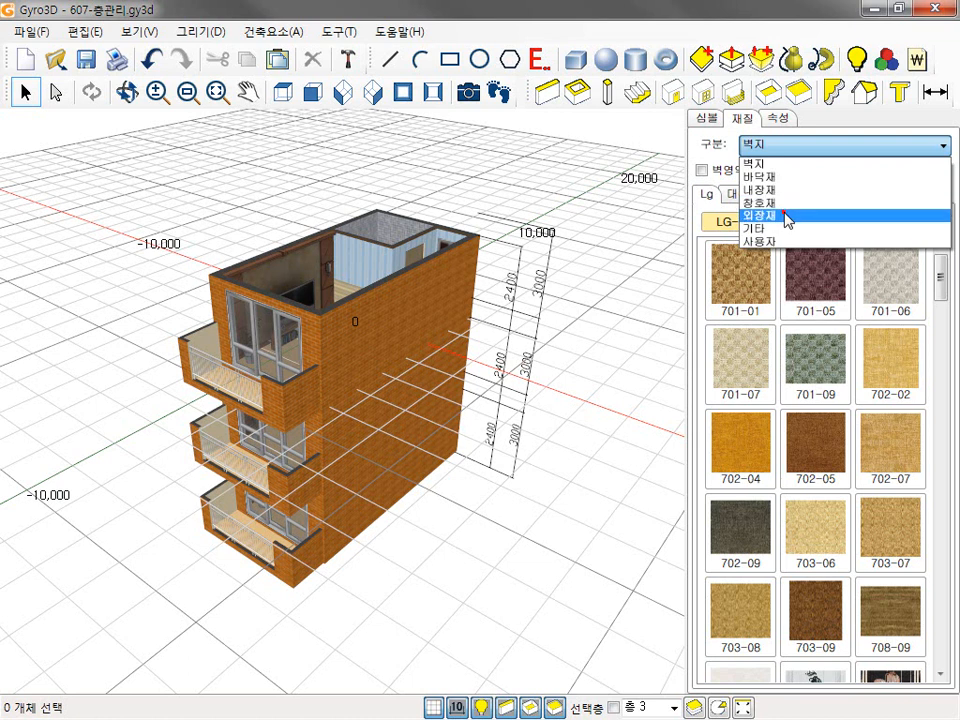
{"action": "left_click", "coordinate": [821, 215]}
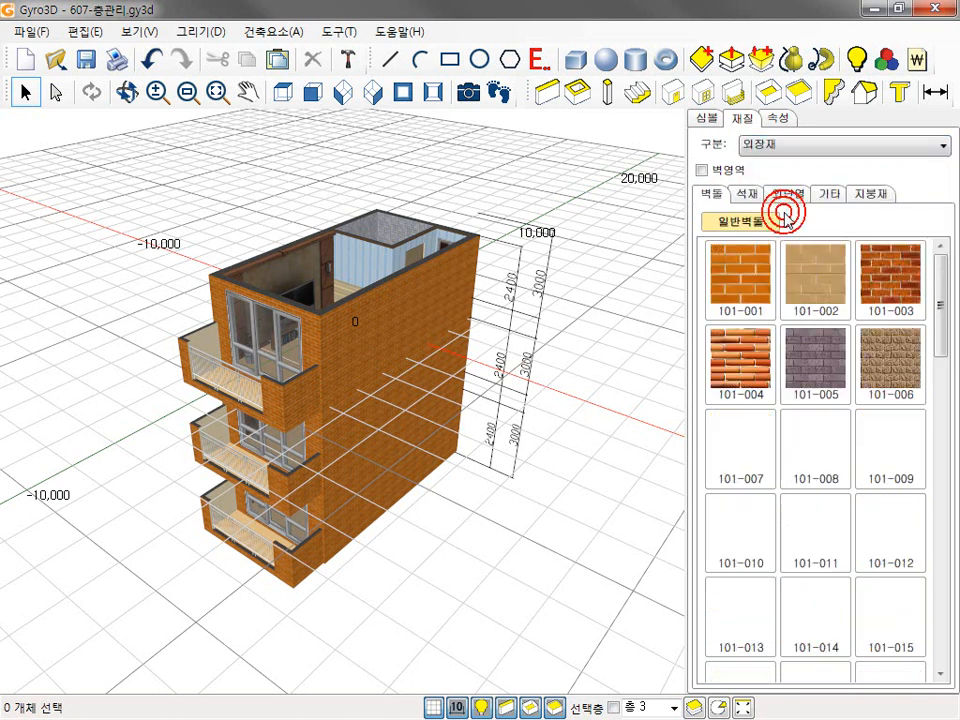
{"action": "left_click", "coordinate": [815, 291]}
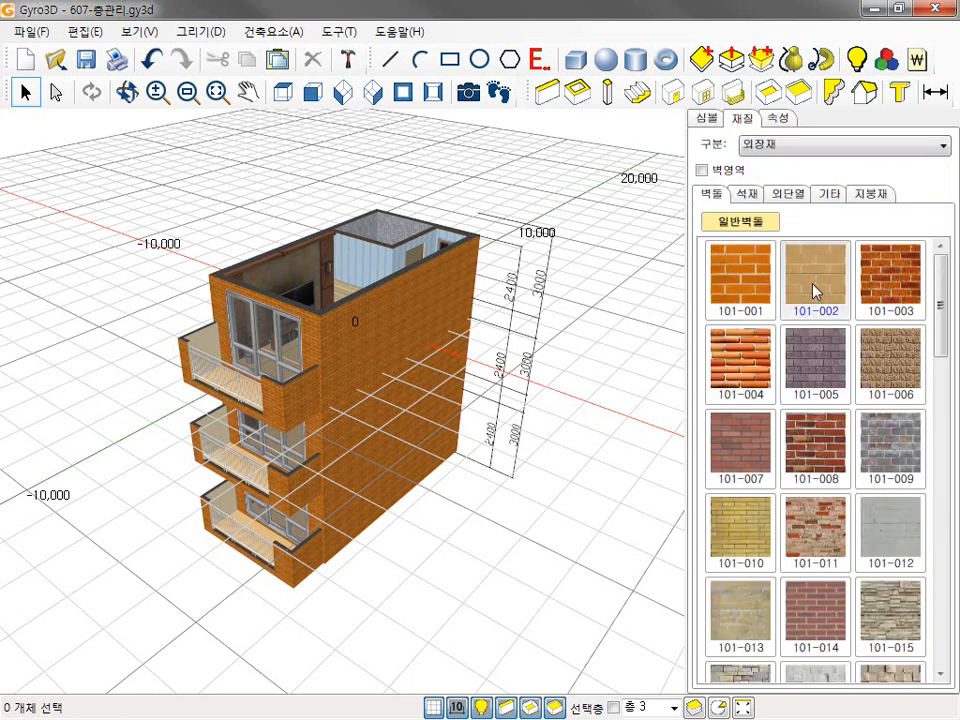
{"action": "left_click", "coordinate": [702, 171]}
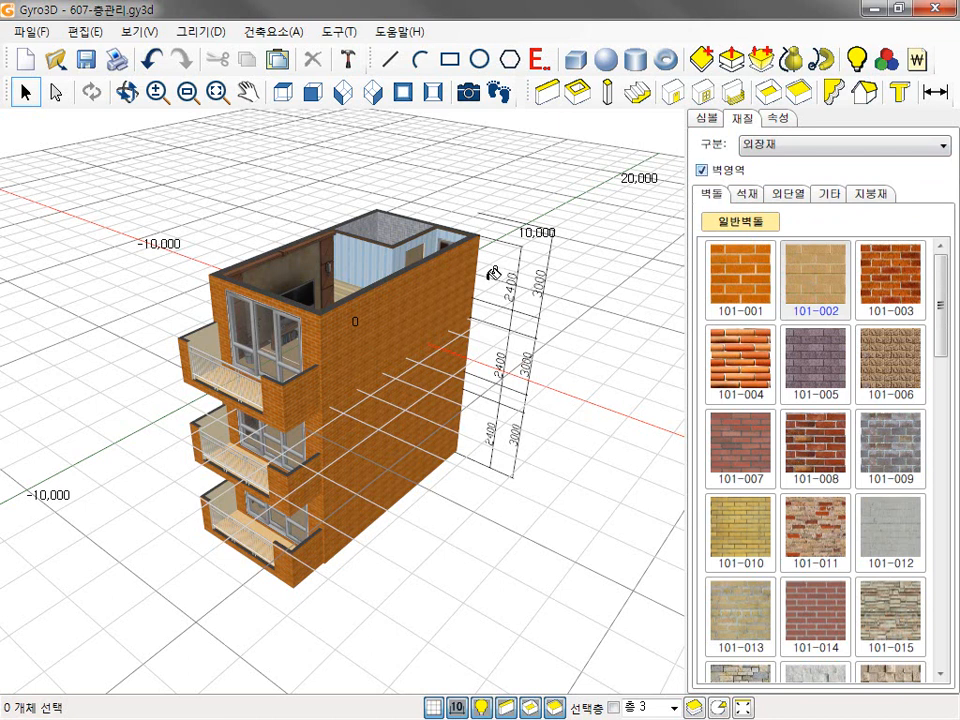
{"action": "left_click", "coordinate": [374, 321]}
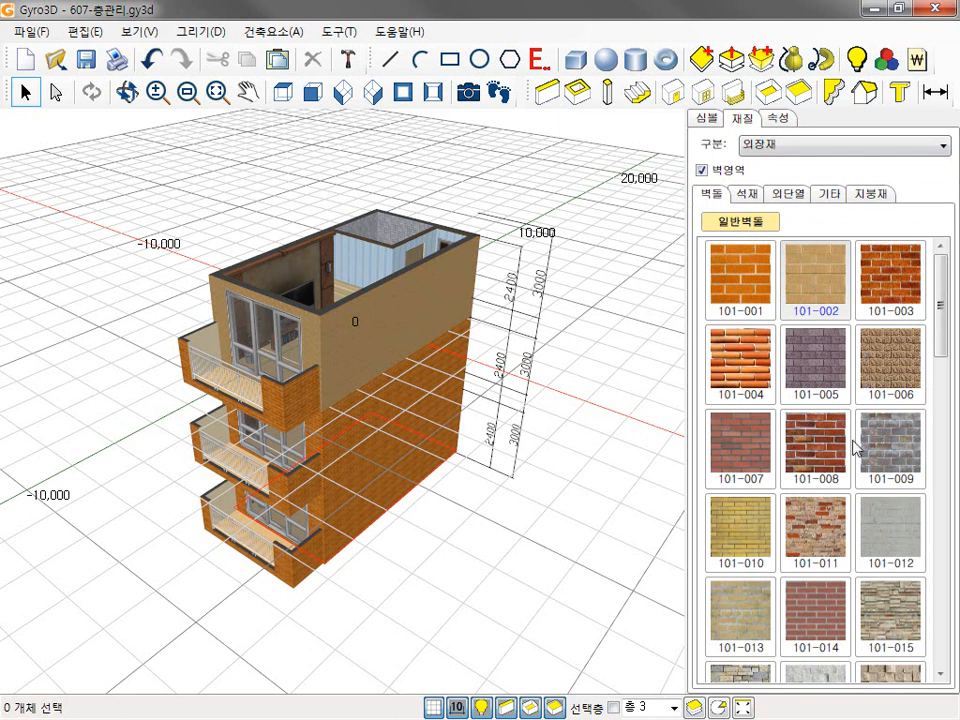
{"action": "left_click", "coordinate": [893, 443]}
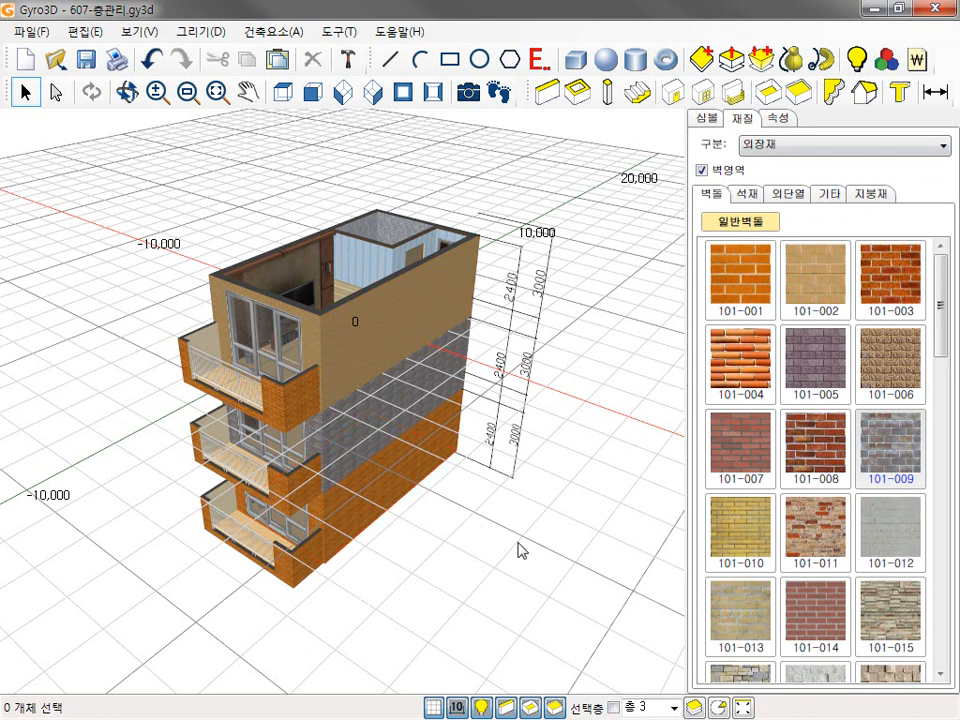
- Check 층 1, 층 3 and 층 2 individually with the selected-floor display, and restore the display of all floors
{"action": "left_click", "coordinate": [674, 707]}
{"action": "left_click", "coordinate": [656, 679]}
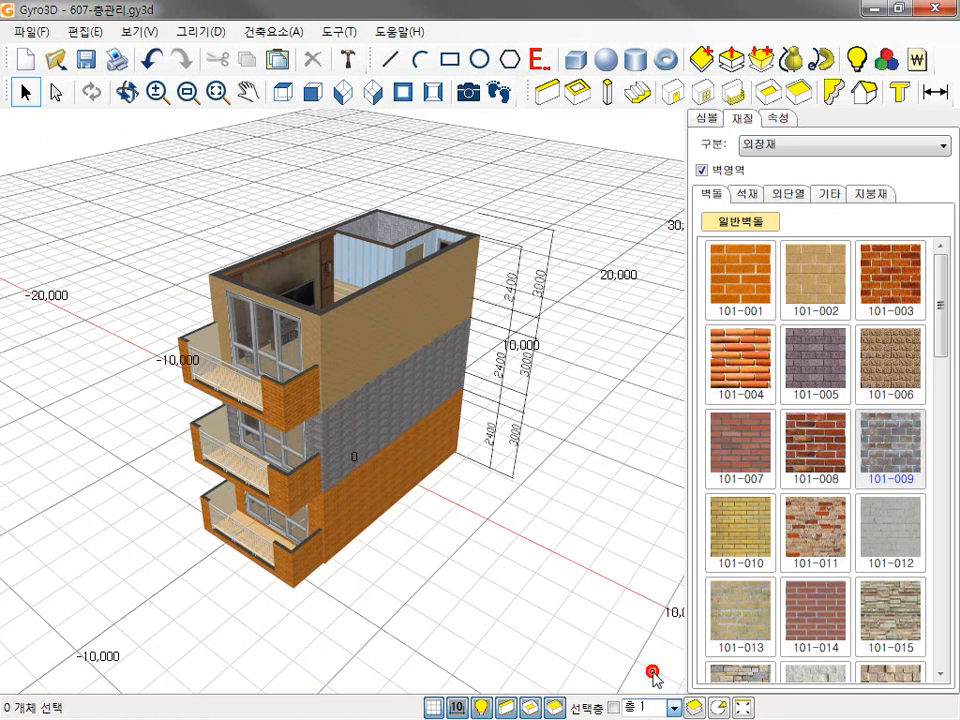
{"action": "left_click", "coordinate": [613, 707]}
{"action": "left_click", "coordinate": [674, 708]}
{"action": "left_click", "coordinate": [648, 685]}
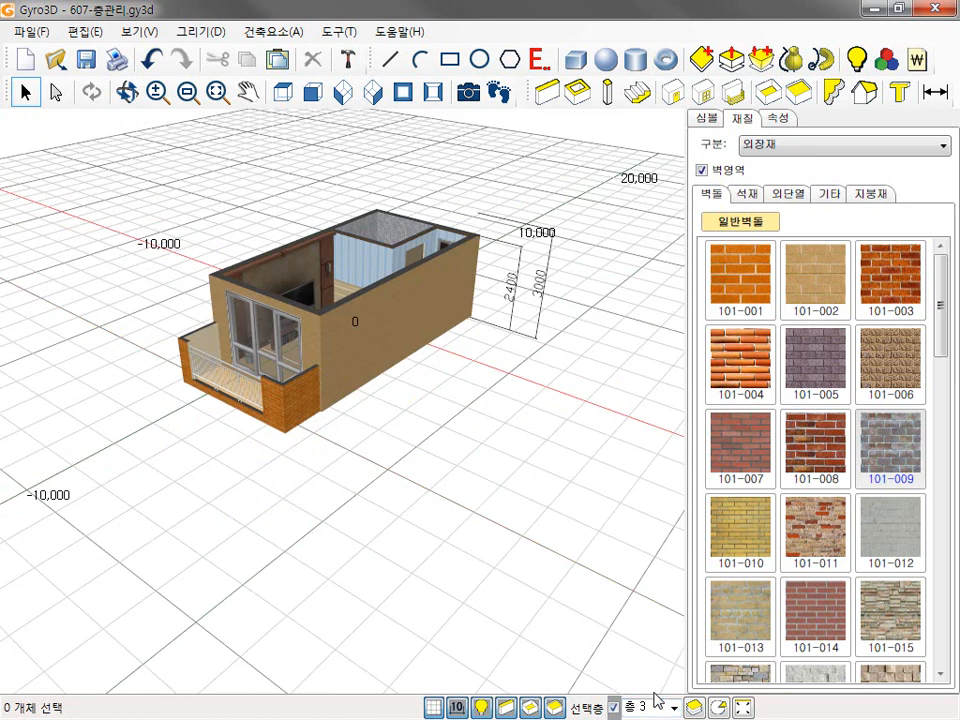
{"action": "left_click", "coordinate": [675, 708]}
{"action": "left_click", "coordinate": [650, 686]}
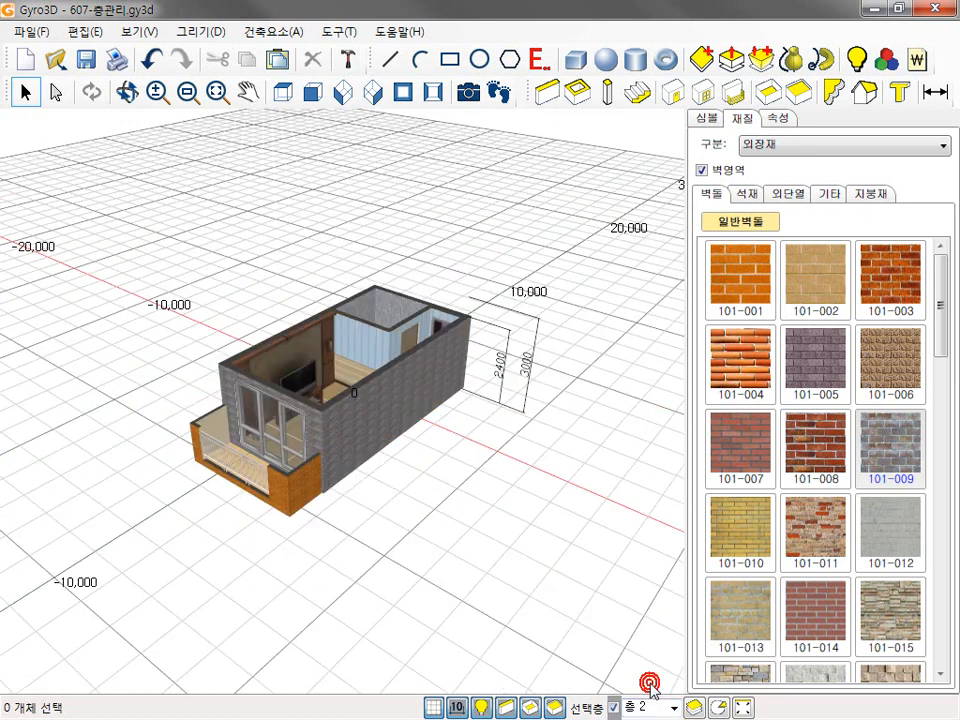
{"action": "left_click", "coordinate": [613, 707]}
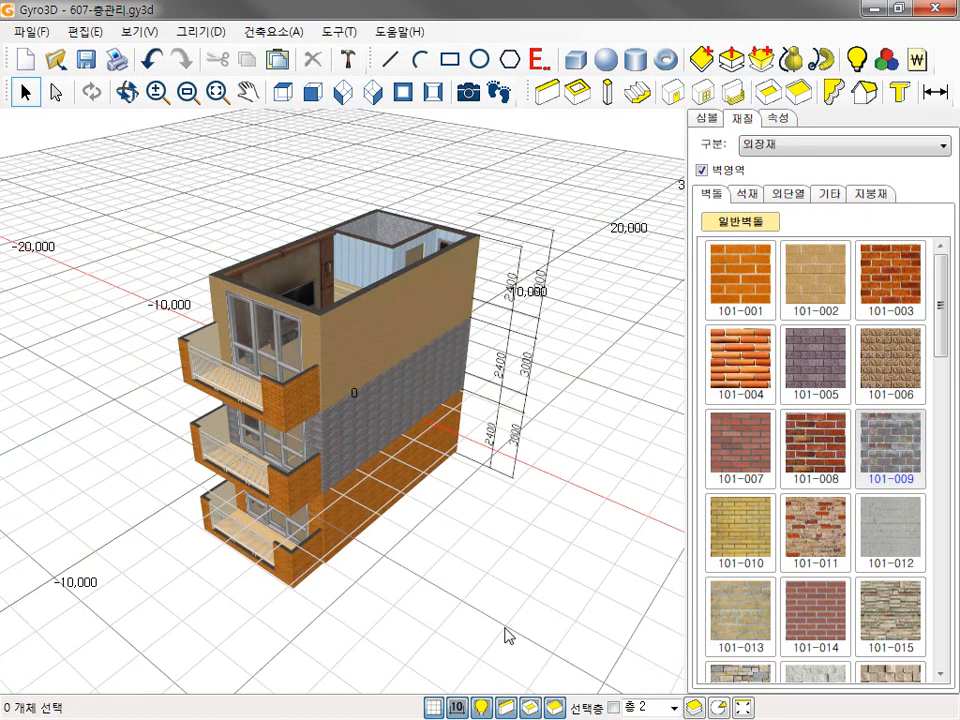
- Add a new floor (층추가) above 층 3 in floor management and apply the change
{"action": "left_click", "coordinate": [694, 708]}
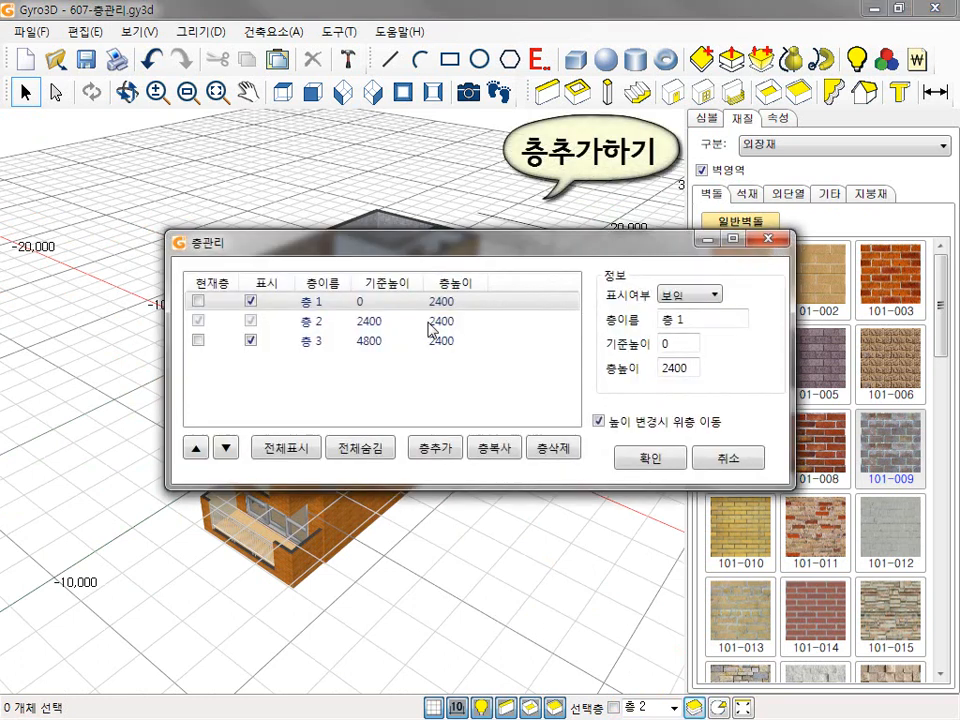
{"action": "left_click_drag", "start_coordinate": [436, 257], "coordinate": [460, 357]}
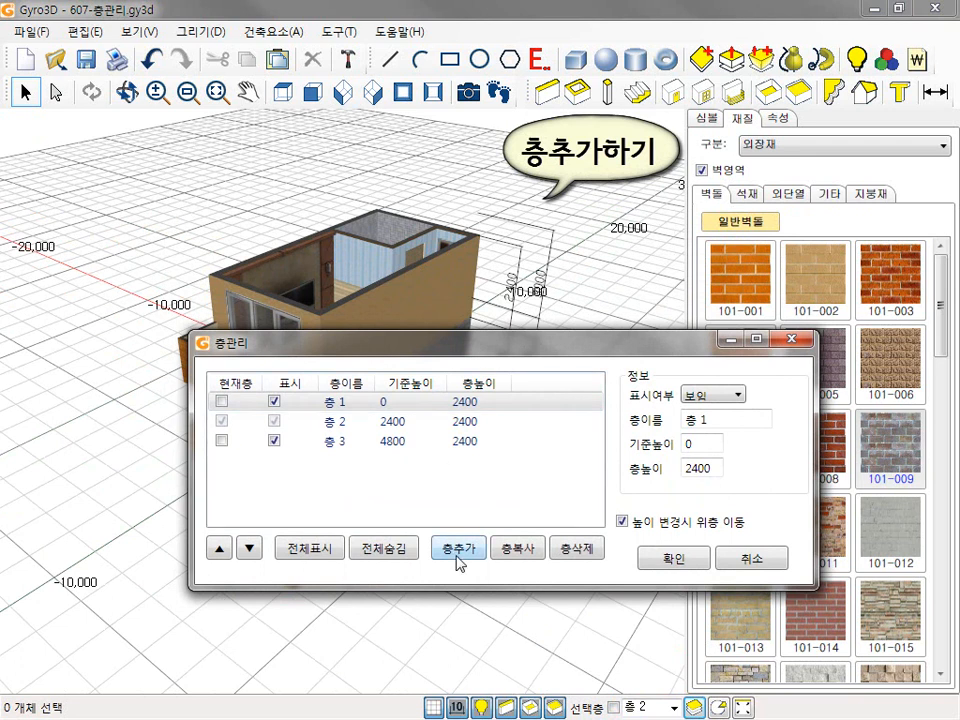
{"action": "left_click", "coordinate": [416, 446]}
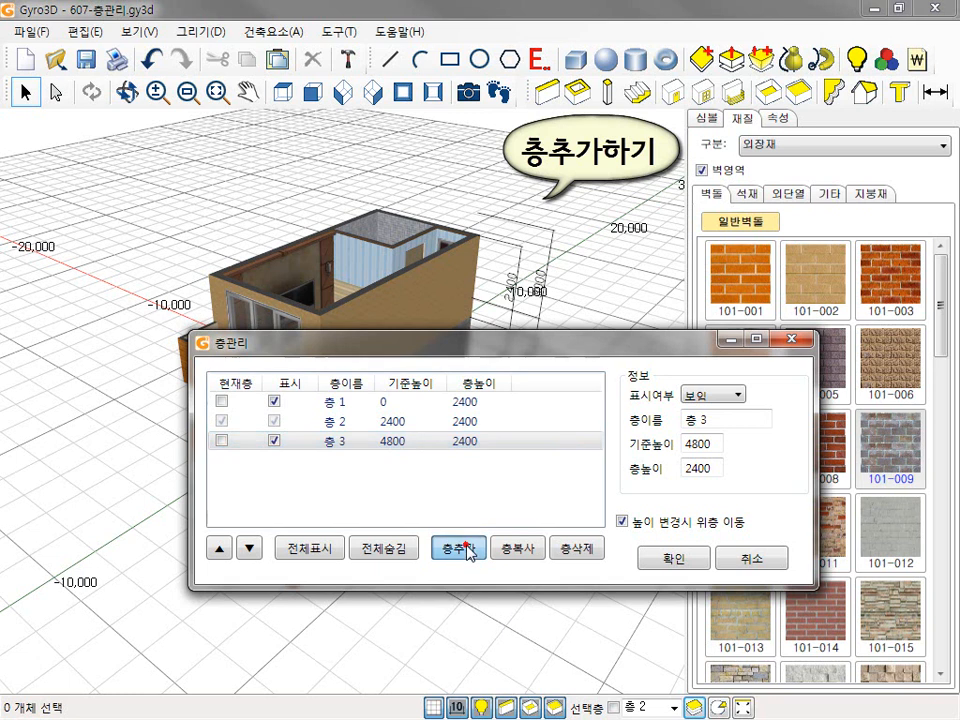
{"action": "left_click", "coordinate": [466, 549]}
{"action": "left_click", "coordinate": [399, 462]}
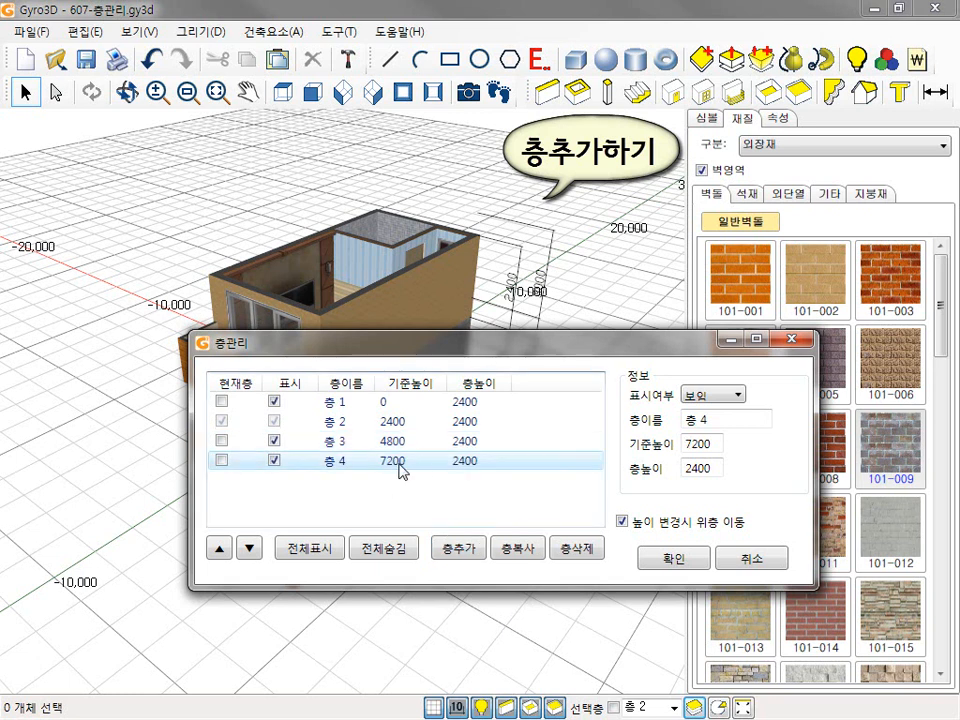
{"action": "left_click", "coordinate": [668, 559]}
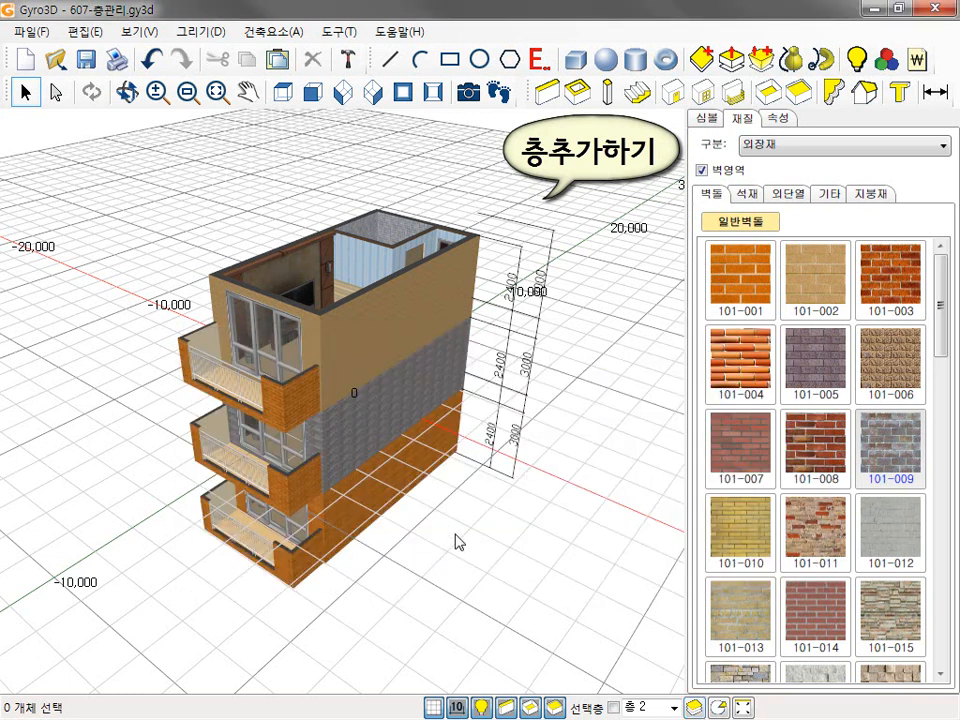
- Make 층 4 the current floor and toggle the selected-floor display on and off to check it
{"action": "left_click", "coordinate": [652, 704]}
{"action": "left_click", "coordinate": [650, 689]}
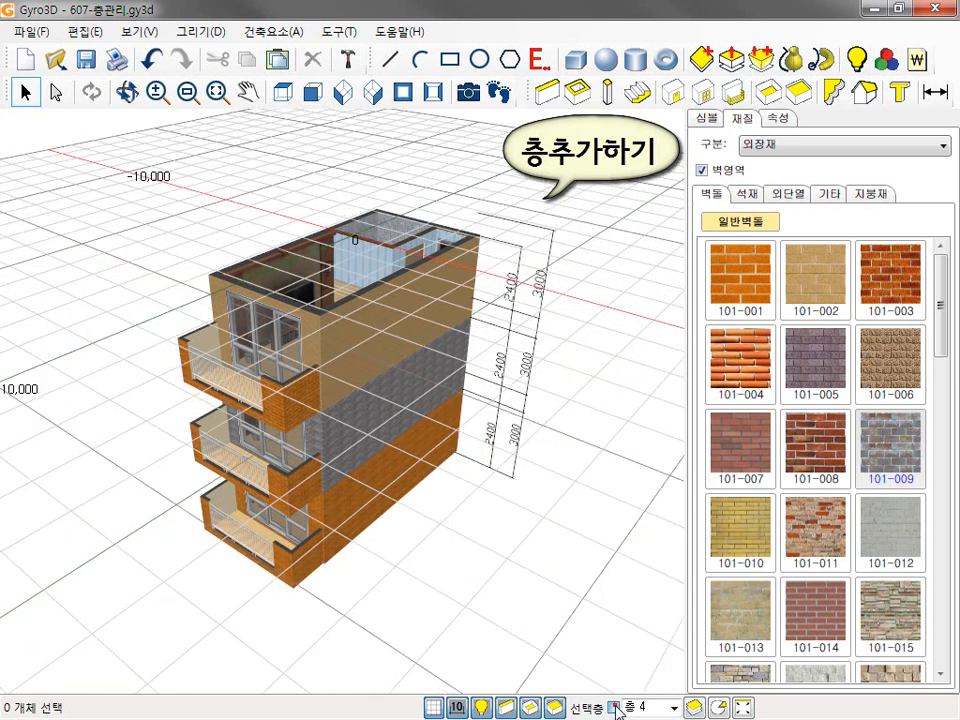
{"action": "left_click", "coordinate": [614, 707]}
{"action": "left_click", "coordinate": [614, 707]}
- Draw a rectangular wall (사각벽) 100 wide and 1200 high on 층 4 along the building's outer walls in top view
{"action": "left_click", "coordinate": [283, 92]}
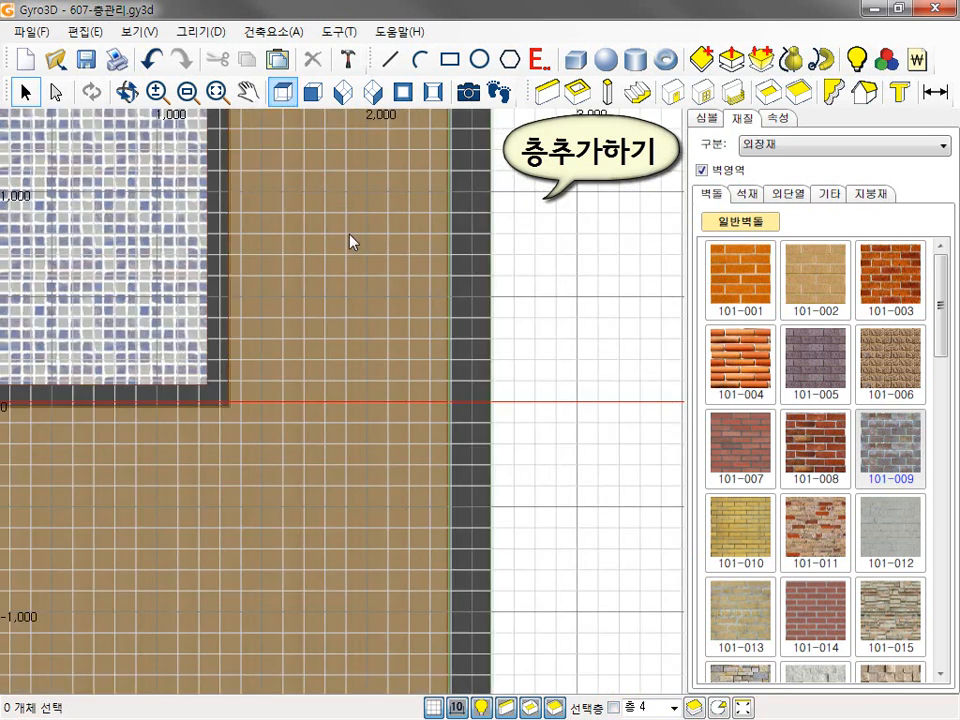
{"action": "scroll", "coordinate": [340, 290], "scroll_direction": "down", "scroll_amount": 8}
{"action": "middle_click_drag", "start_coordinate": [323, 331], "coordinate": [347, 276]}
{"action": "scroll", "coordinate": [347, 276], "scroll_direction": "up", "scroll_amount": 2}
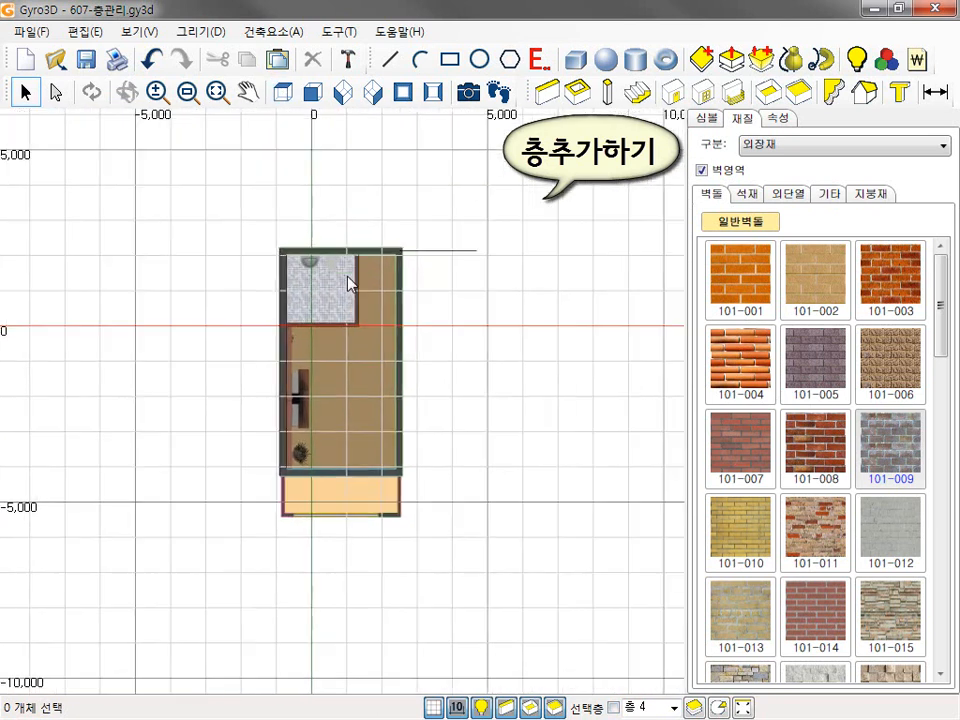
{"action": "left_click", "coordinate": [577, 92]}
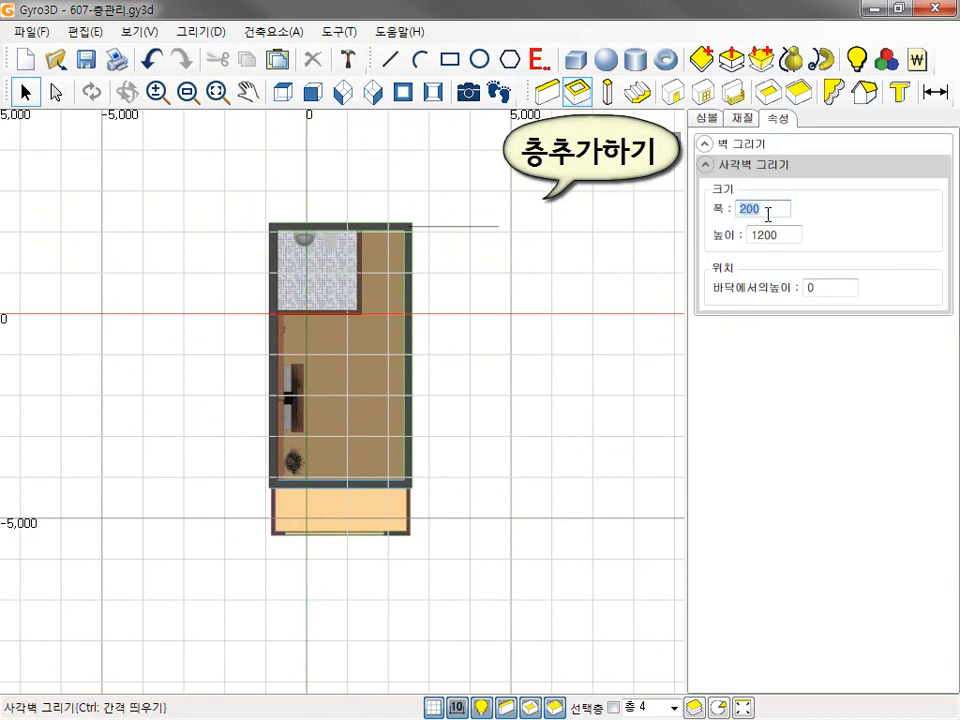
{"action": "left_click", "coordinate": [272, 226]}
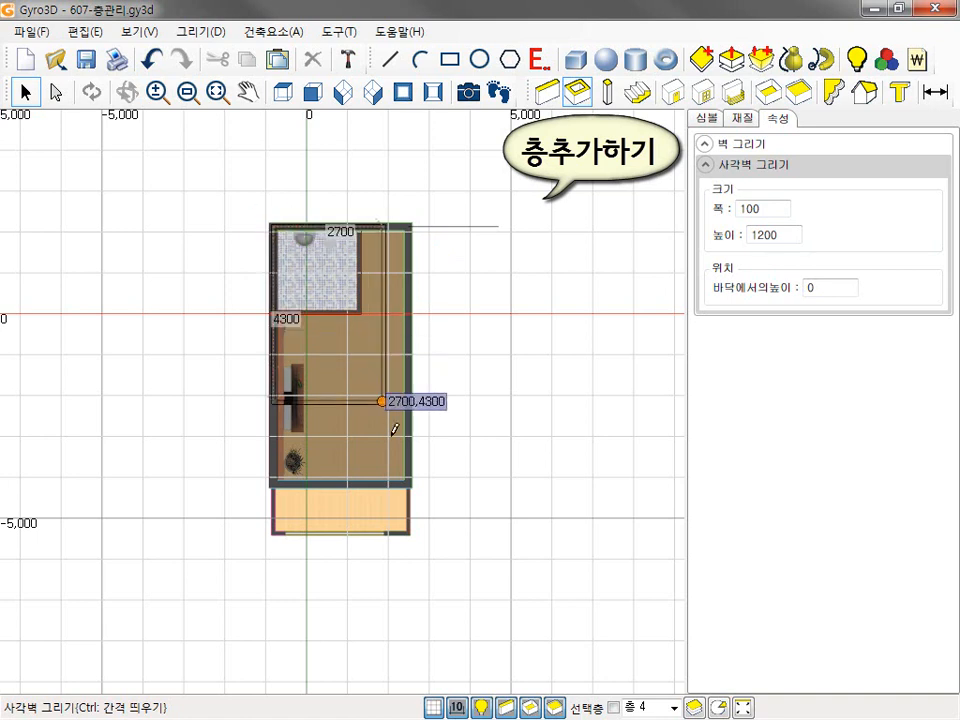
{"action": "left_click", "coordinate": [408, 484]}
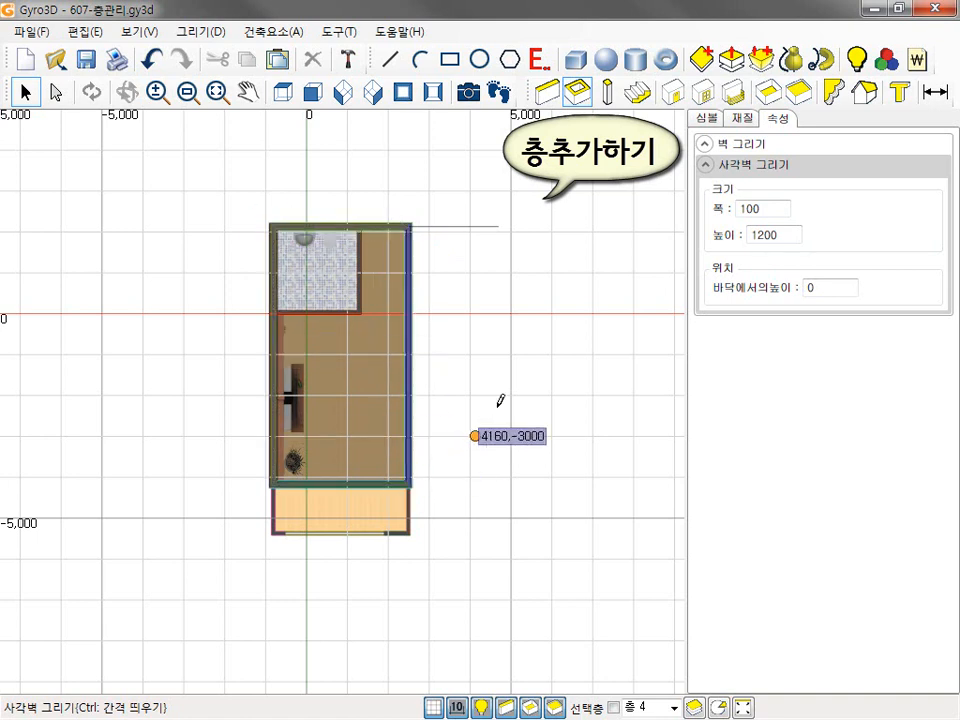
{"action": "right_click", "coordinate": [487, 362]}
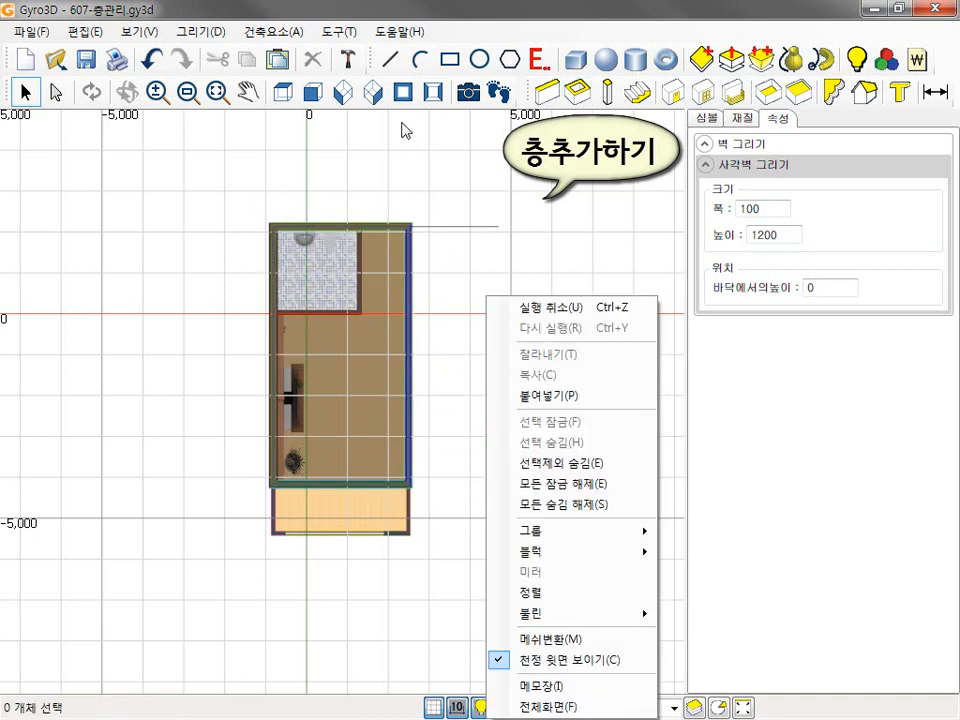
- Create a floor slab (바닥) inside the rectangular wall on 층 4 in southeast perspective view
{"action": "left_click", "coordinate": [403, 92]}
{"action": "scroll", "coordinate": [400, 290], "scroll_direction": "down", "scroll_amount": 5}
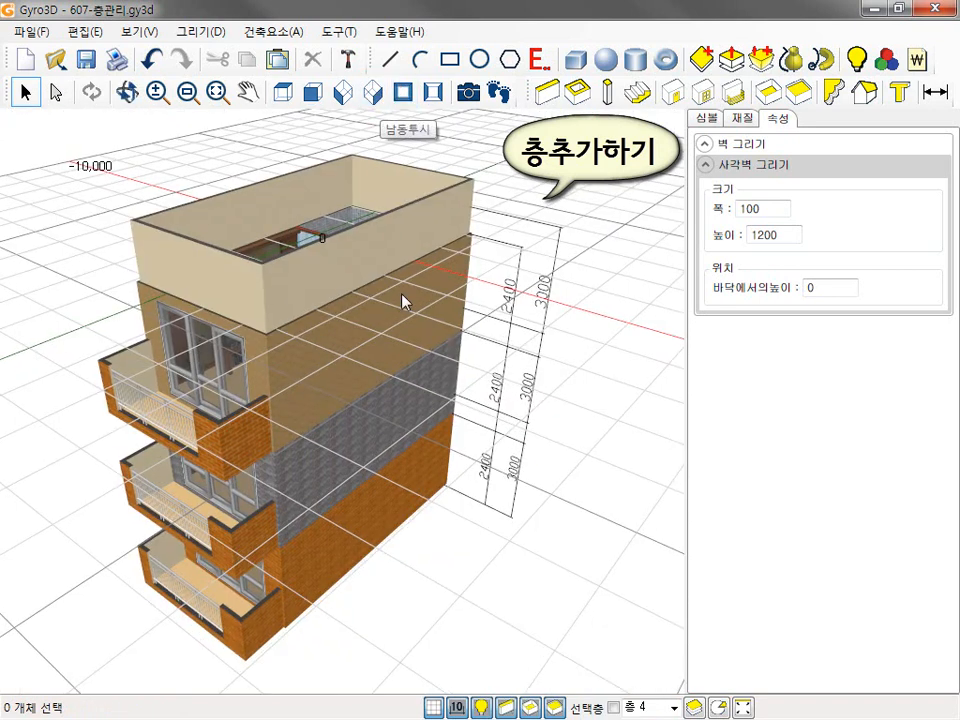
{"action": "left_click", "coordinate": [766, 94]}
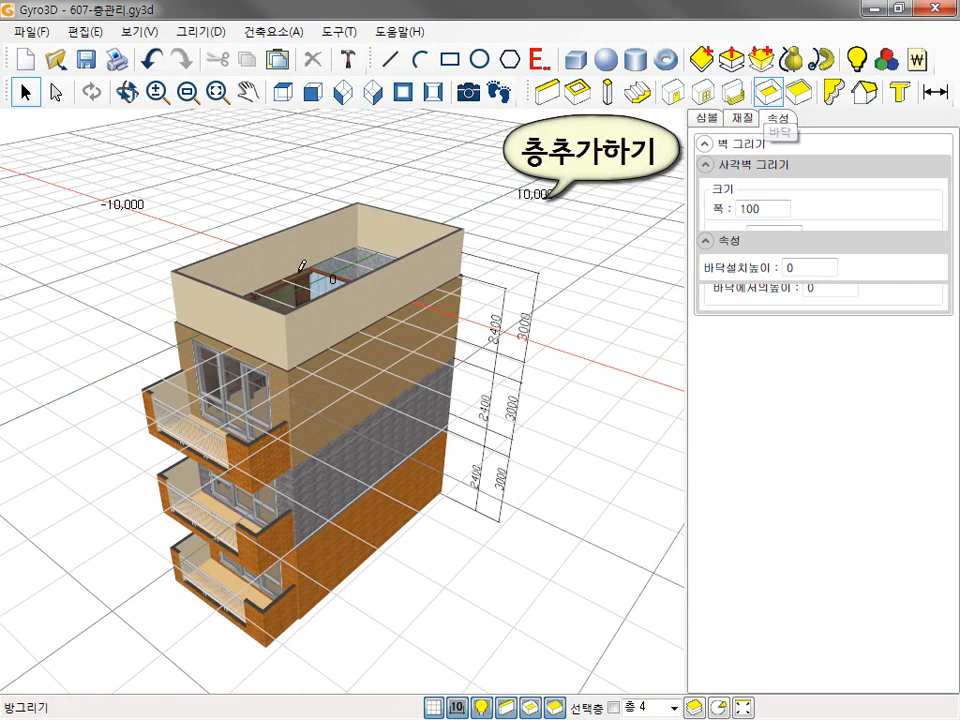
{"action": "left_click", "coordinate": [716, 117]}
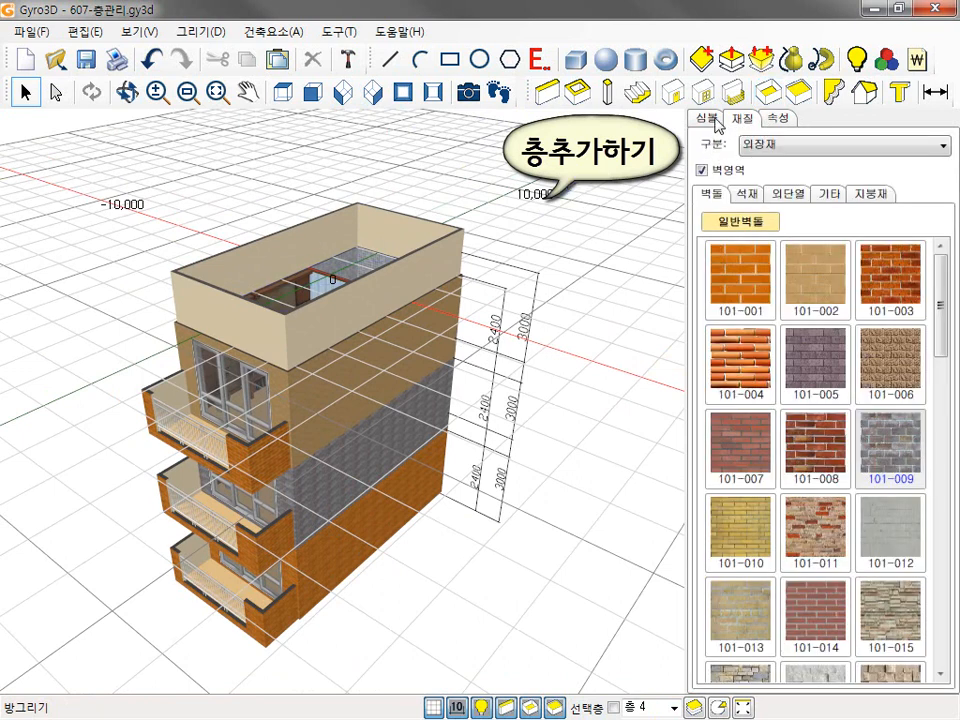
{"action": "left_click", "coordinate": [709, 120]}
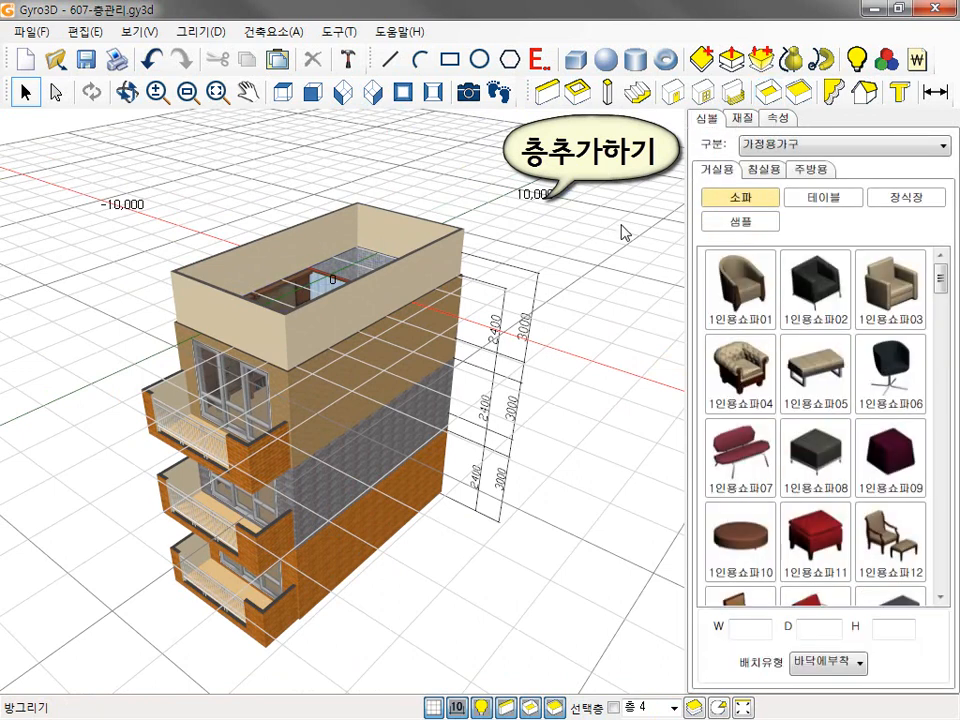
{"action": "left_click", "coordinate": [766, 94]}
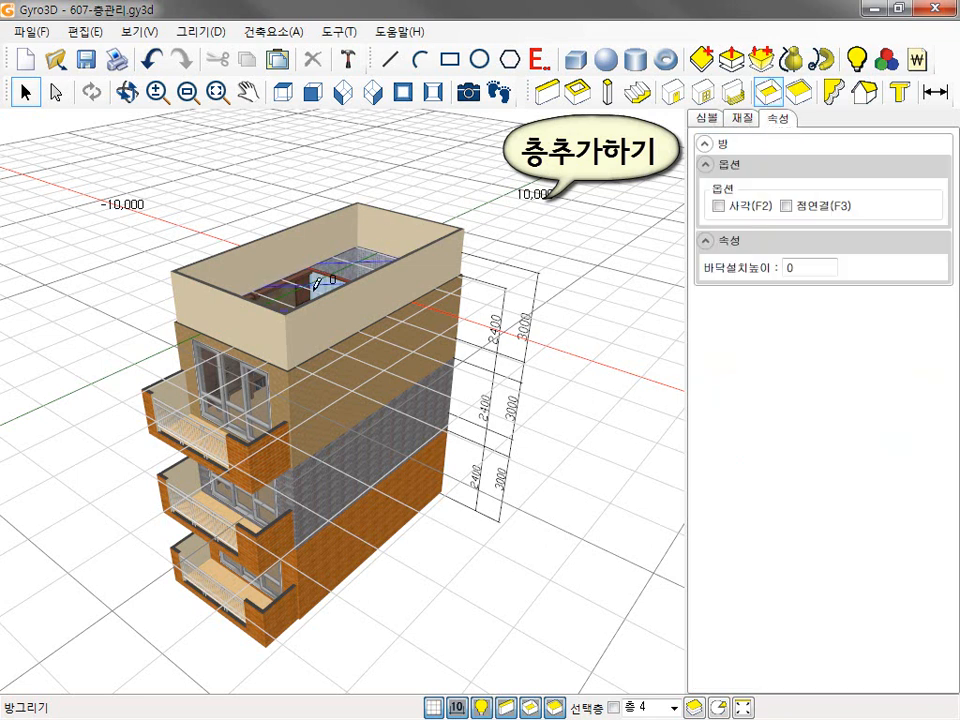
{"action": "left_click", "coordinate": [312, 289]}
{"action": "right_click", "coordinate": [477, 200]}
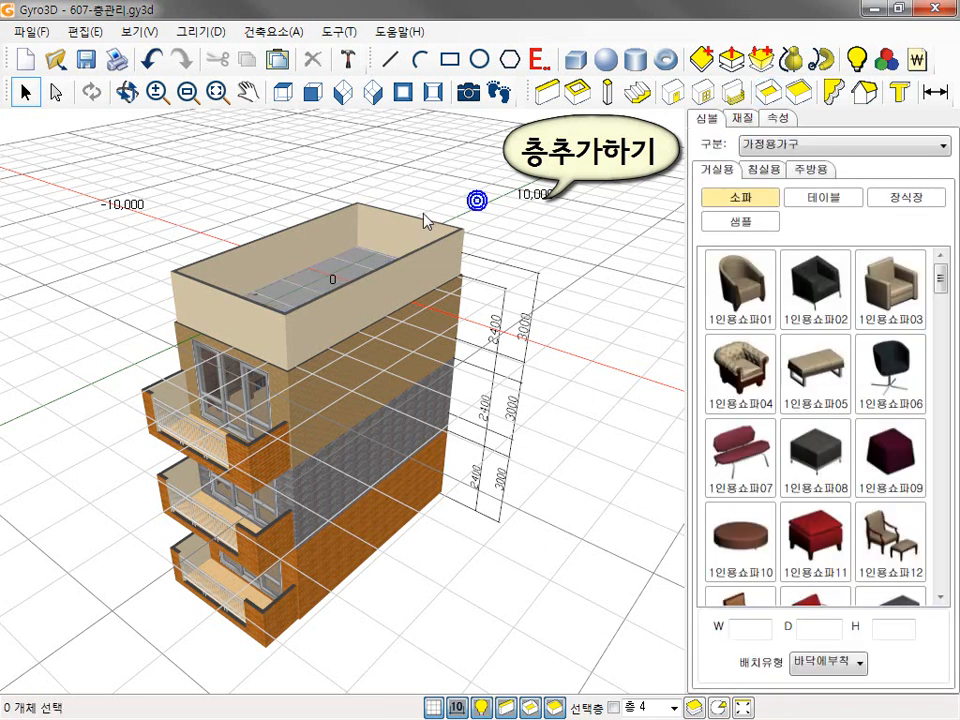
- Extrude the floor surface of 층 4 upward by 100 with the face extrusion (면 돌출) tool
{"action": "scroll", "coordinate": [439, 257], "scroll_direction": "up", "scroll_amount": 5}
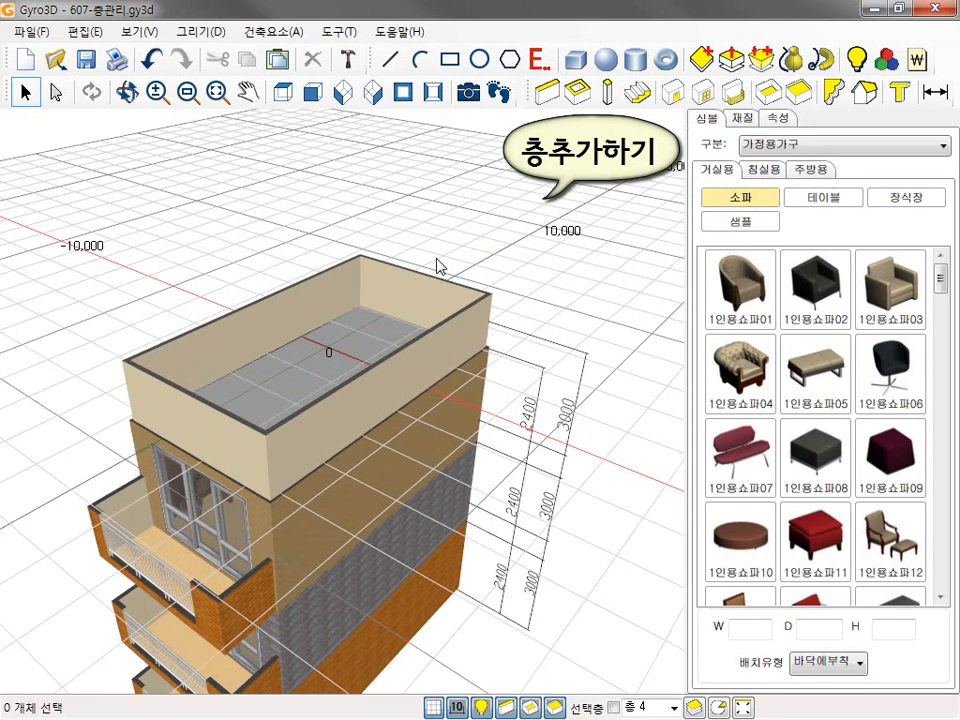
{"action": "left_click", "coordinate": [731, 57]}
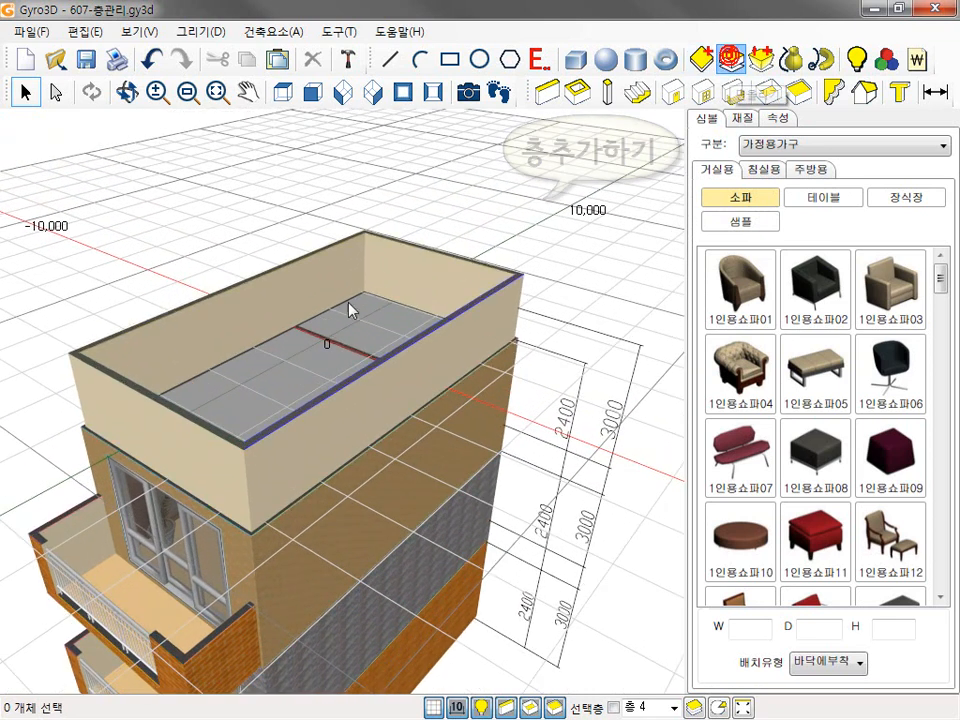
{"action": "left_click", "coordinate": [280, 386]}
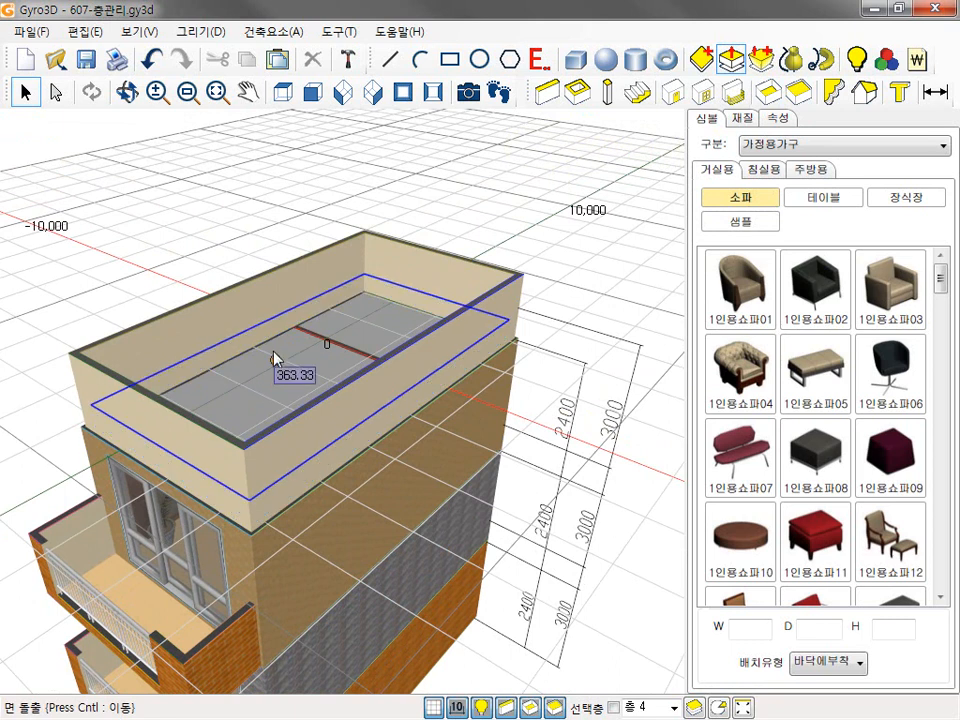
{"action": "type", "text": "100"}
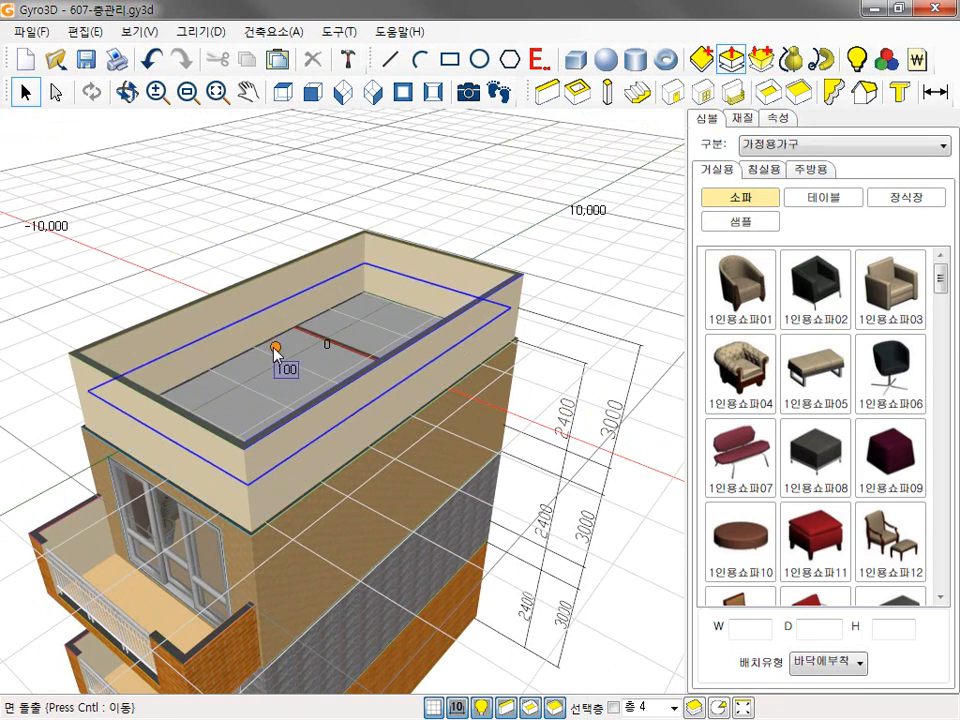
{"action": "key", "text": "Return"}
{"action": "left_click", "coordinate": [241, 212]}
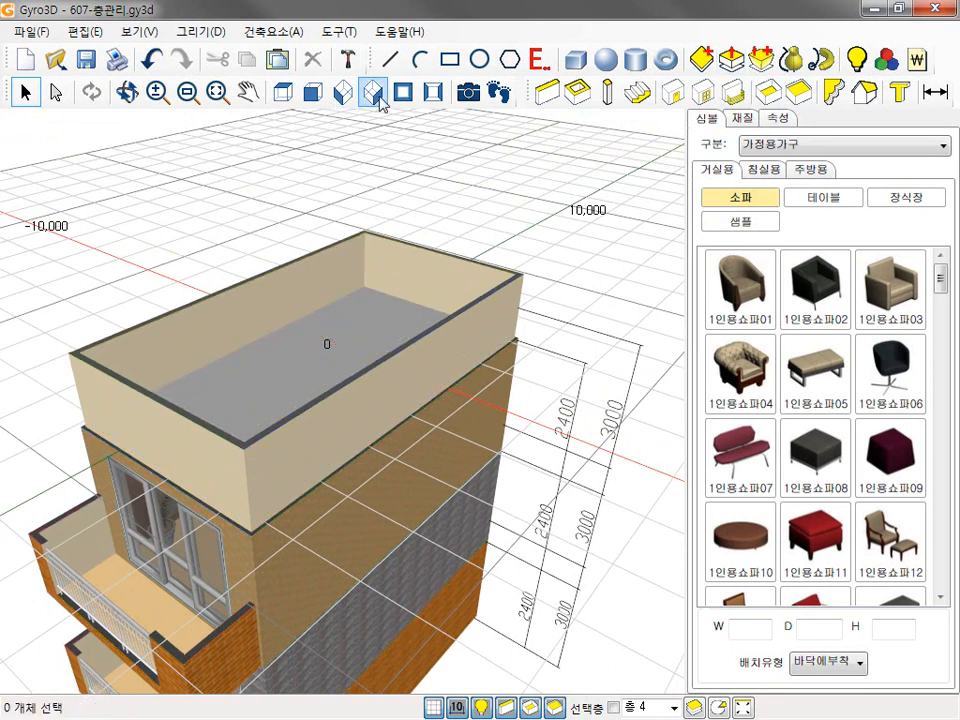
- Return to the southeast perspective view and make 층 1 the current floor
{"action": "left_click", "coordinate": [372, 92]}
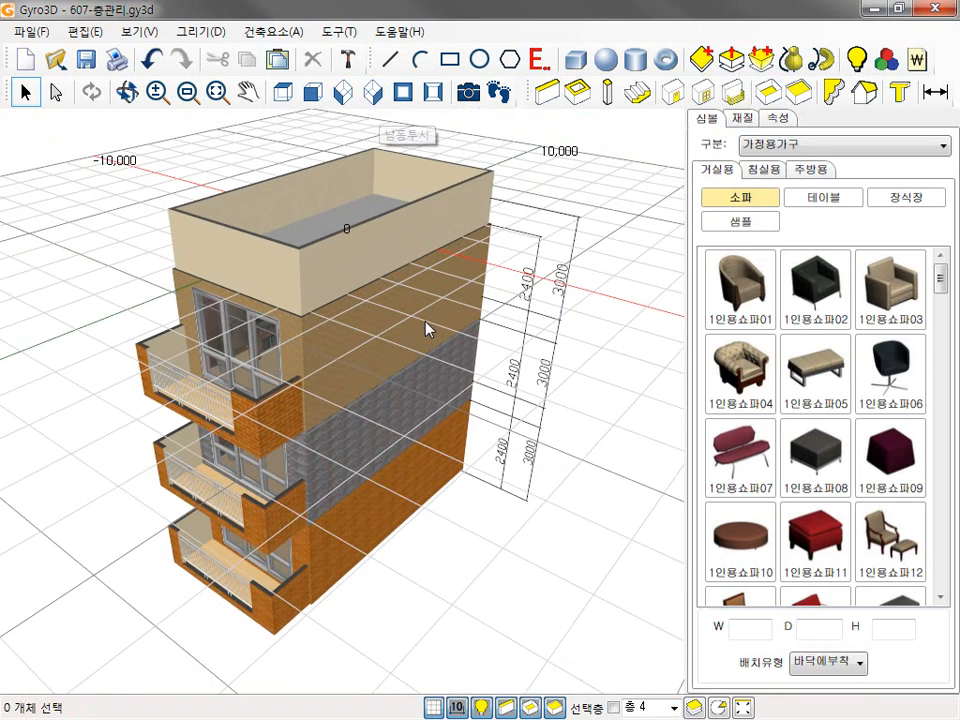
{"action": "left_click", "coordinate": [676, 708]}
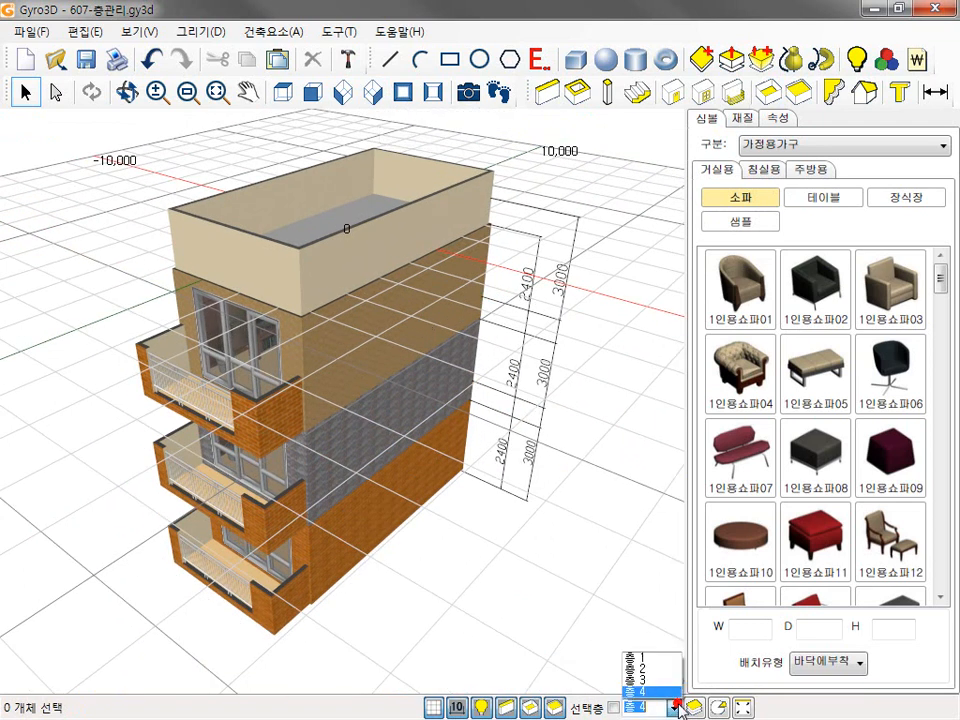
{"action": "left_click", "coordinate": [643, 657]}
{"action": "left_click", "coordinate": [532, 606]}
{"action": "scroll", "coordinate": [532, 606], "scroll_direction": "down", "scroll_amount": 2}
{"action": "scroll", "coordinate": [532, 606], "scroll_direction": "down", "scroll_amount": 1}
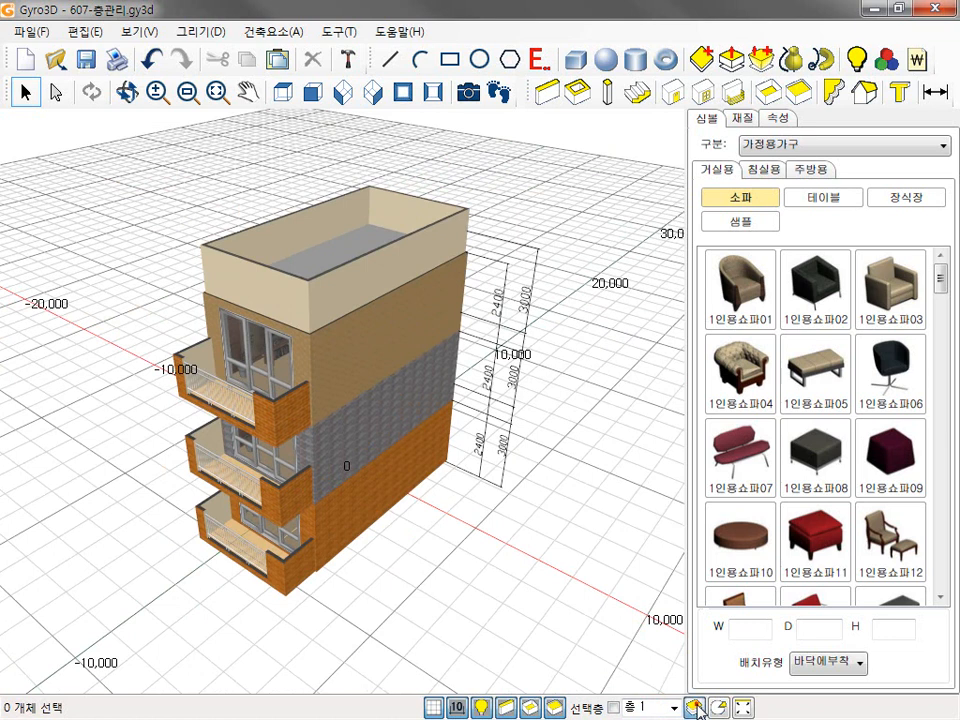
- Make 층 3 the current floor in floor management, hide all other floors (전체숨김) and apply the change
{"action": "left_click", "coordinate": [695, 708]}
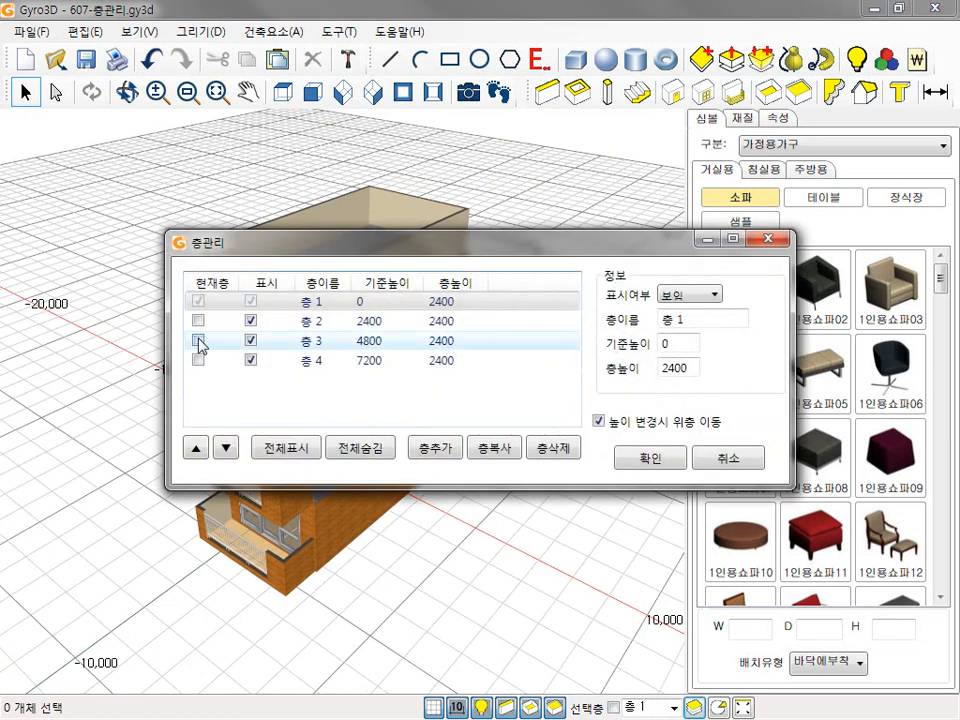
{"action": "left_click", "coordinate": [198, 342]}
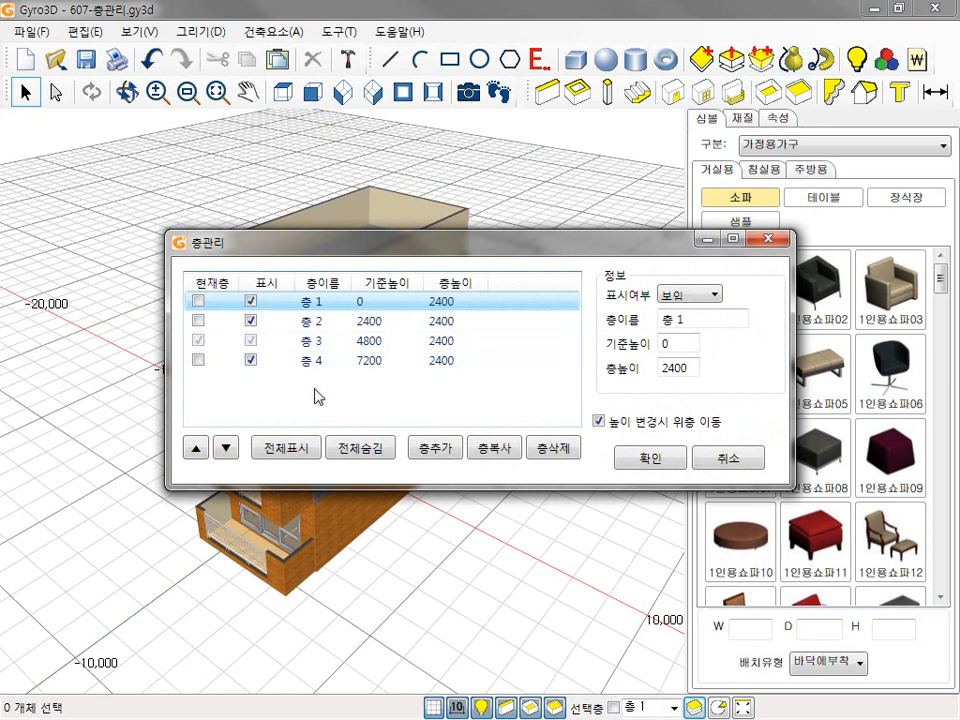
{"action": "left_click", "coordinate": [366, 457]}
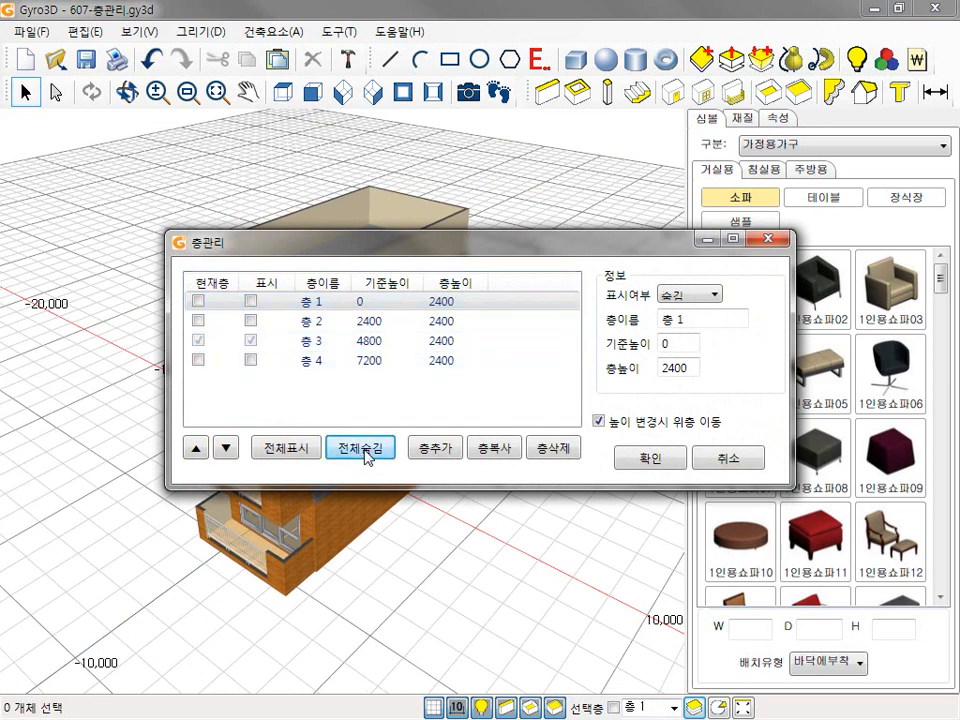
{"action": "left_click", "coordinate": [646, 459]}
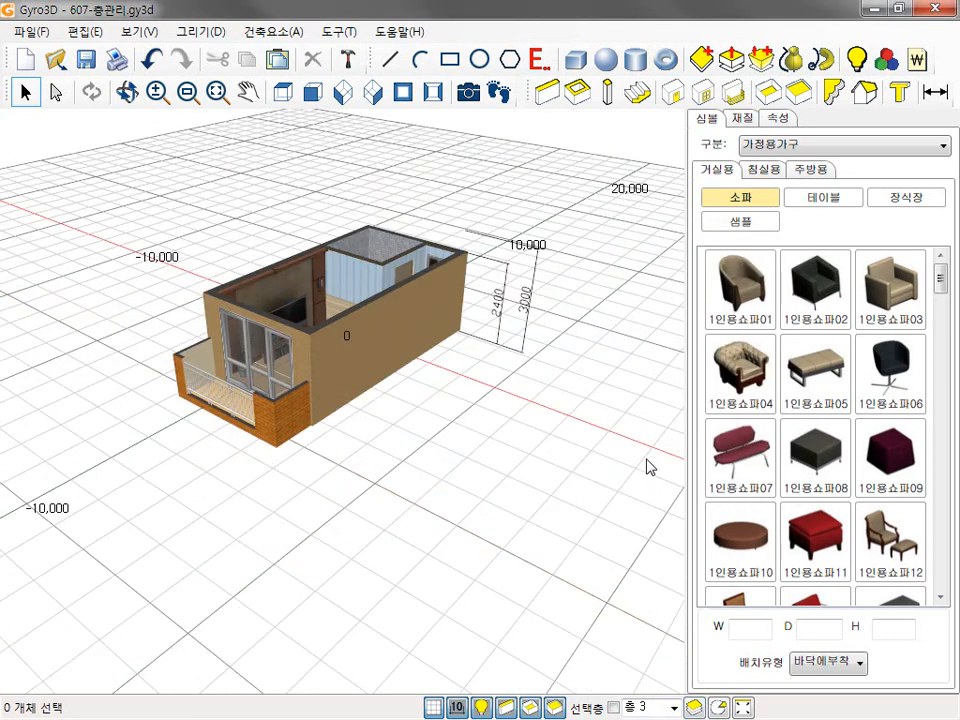
- Restore the display of all floors (전체표시) in floor management and apply the change
{"action": "left_click", "coordinate": [693, 709]}
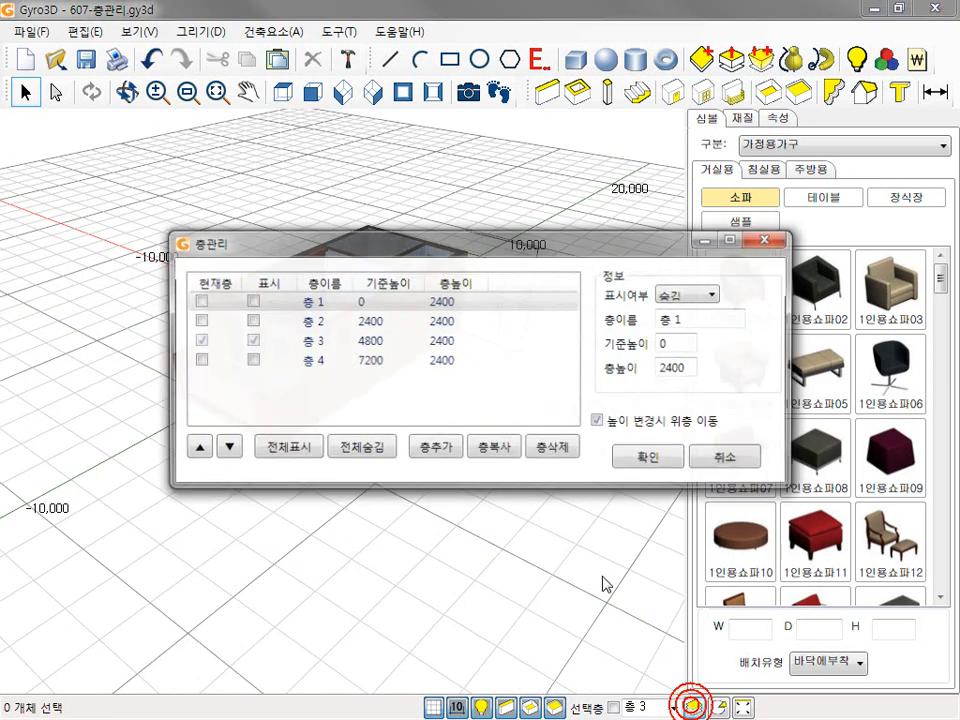
{"action": "left_click", "coordinate": [289, 450]}
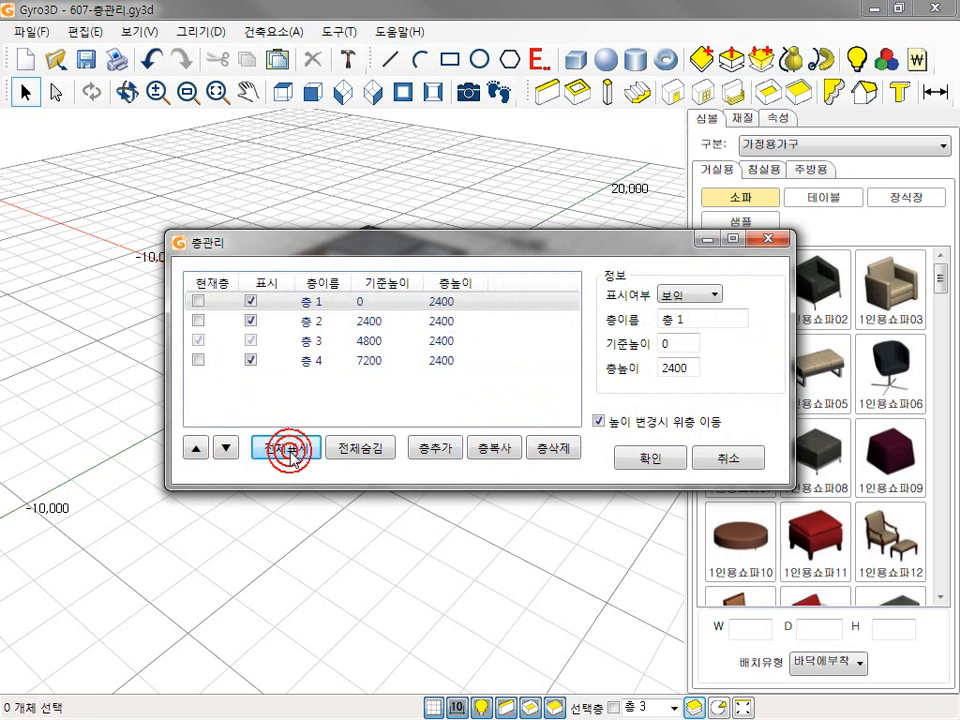
{"action": "left_click", "coordinate": [650, 459]}
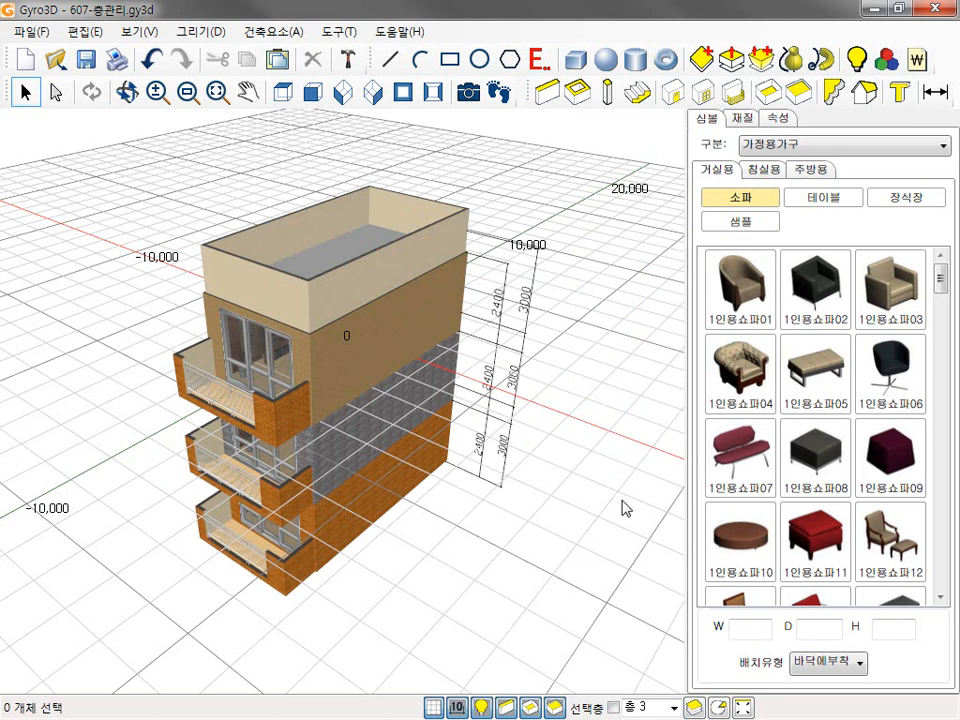
- Make 층 1 the current floor, delete 층 4 in floor management and apply the change
{"action": "left_click", "coordinate": [693, 708]}
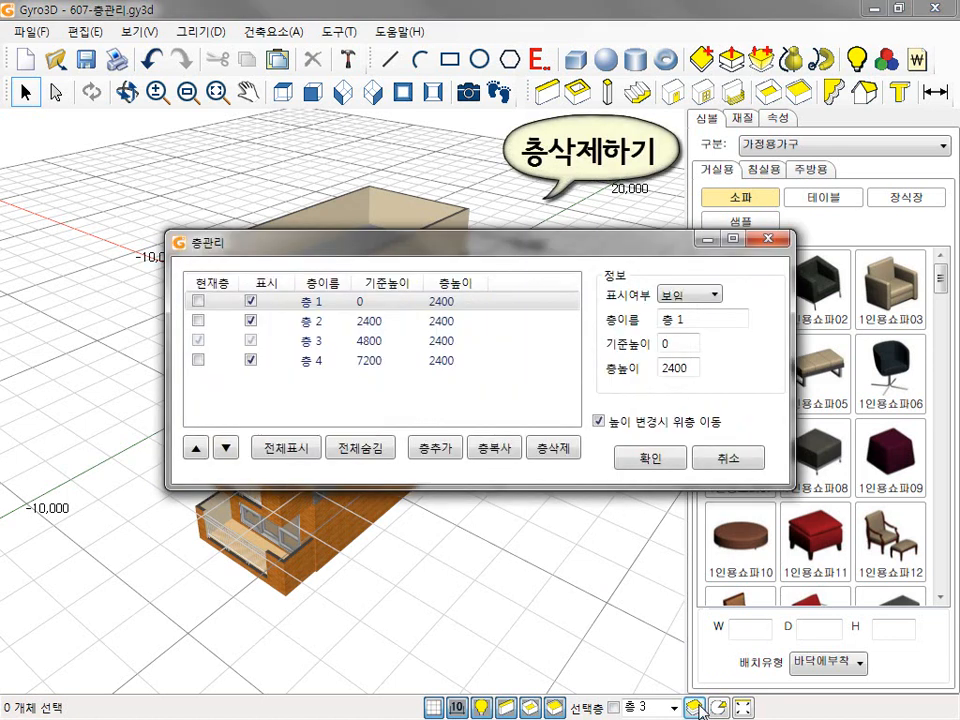
{"action": "left_click", "coordinate": [198, 300]}
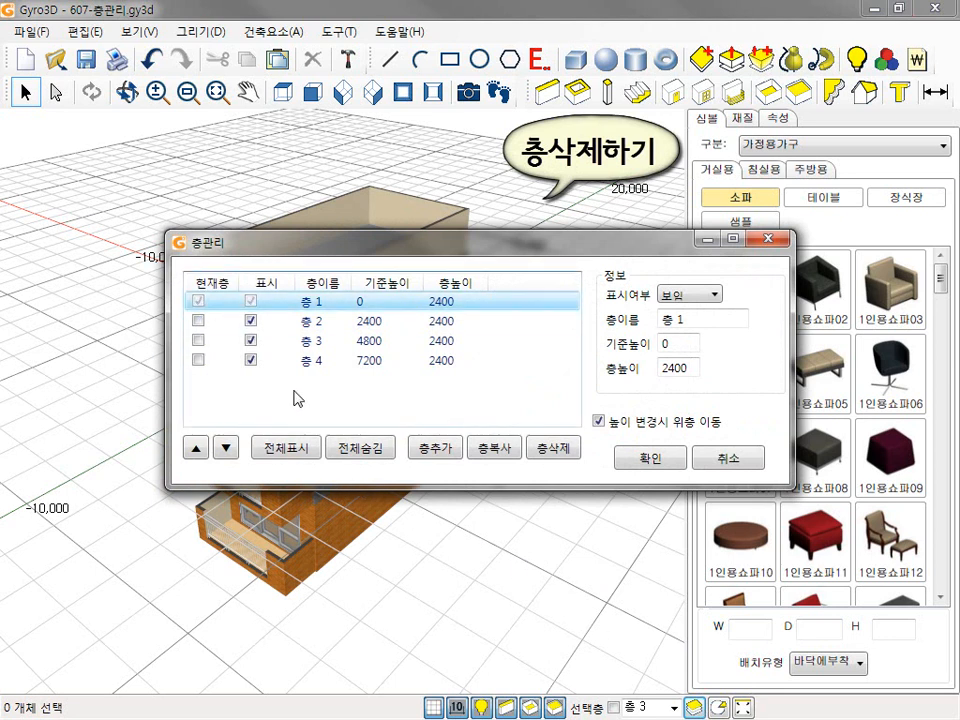
{"action": "left_click", "coordinate": [308, 363]}
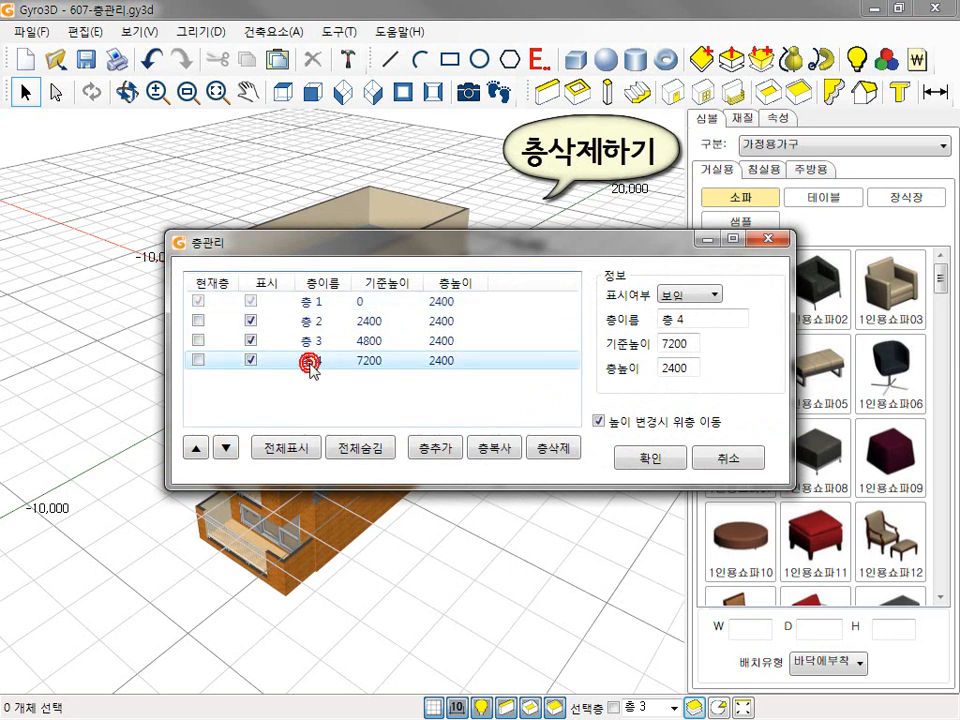
{"action": "left_click", "coordinate": [553, 452]}
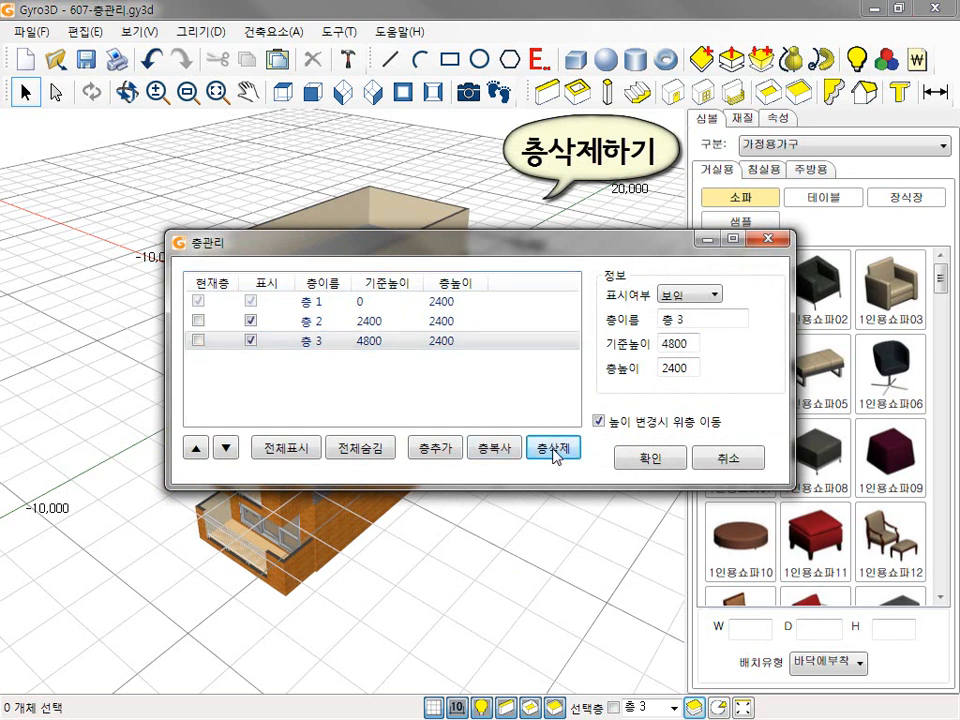
{"action": "left_click", "coordinate": [651, 458]}
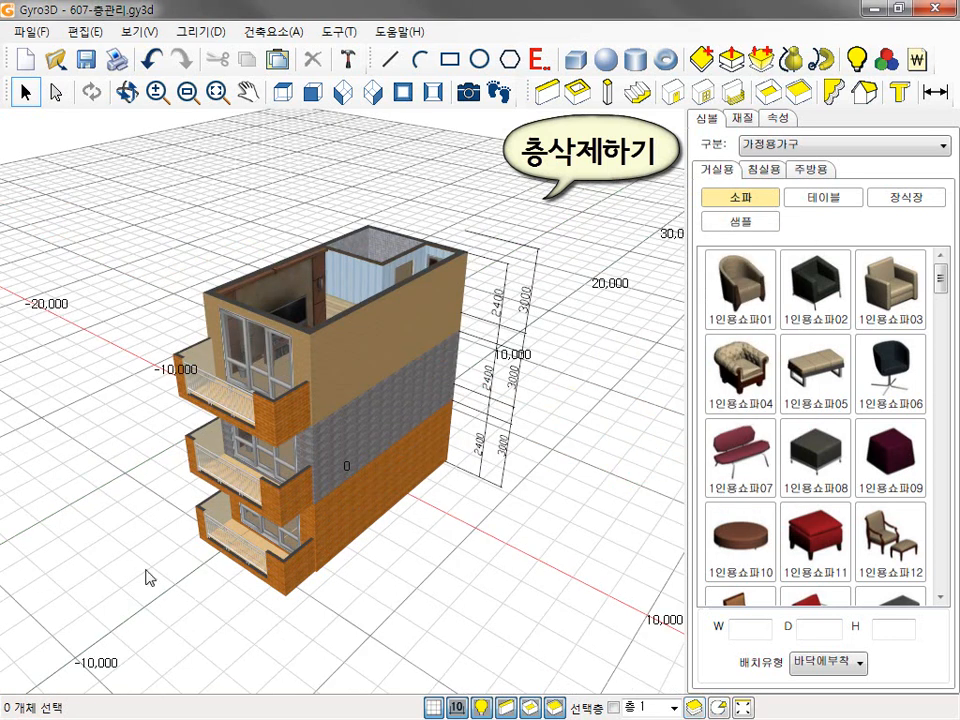
- Delete the middle floor, 층 2, in floor management and apply the change
{"action": "left_click", "coordinate": [693, 708]}
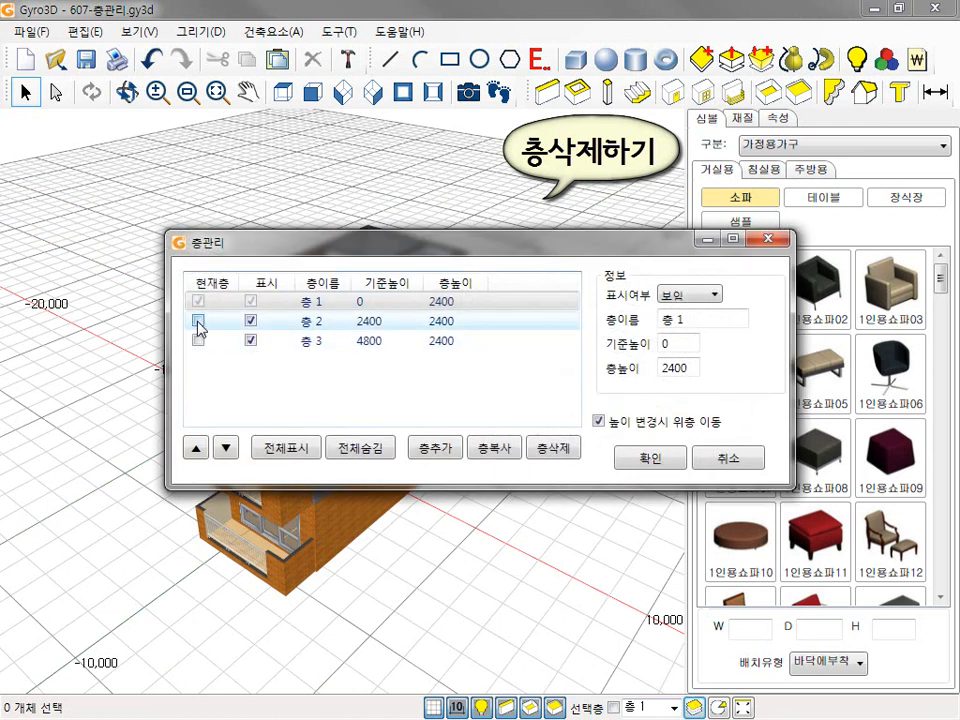
{"action": "left_click", "coordinate": [315, 321]}
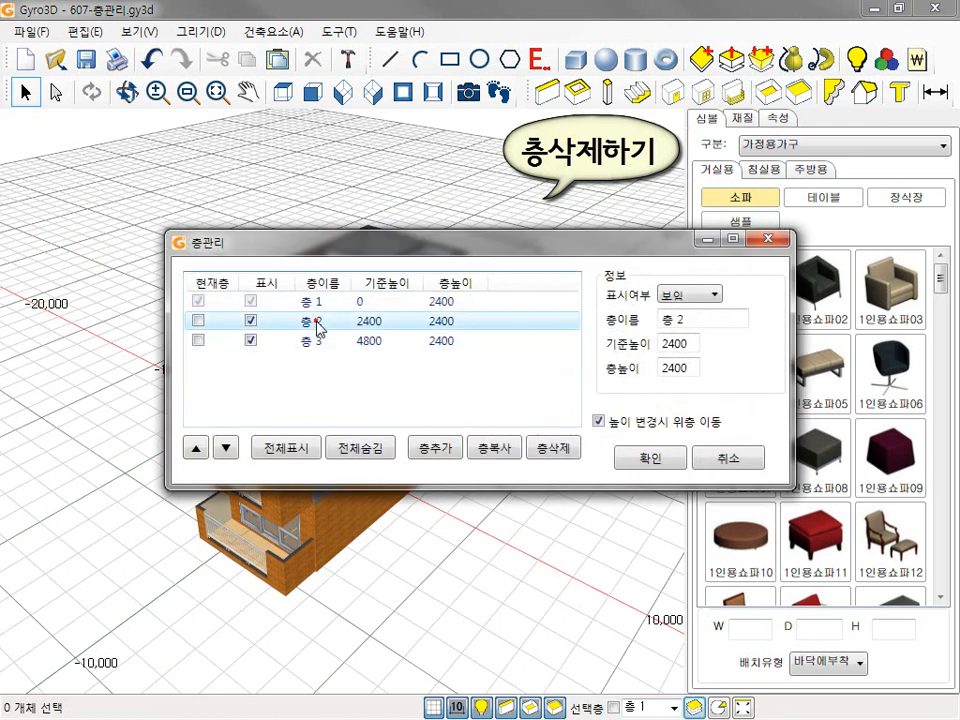
{"action": "left_click", "coordinate": [558, 452]}
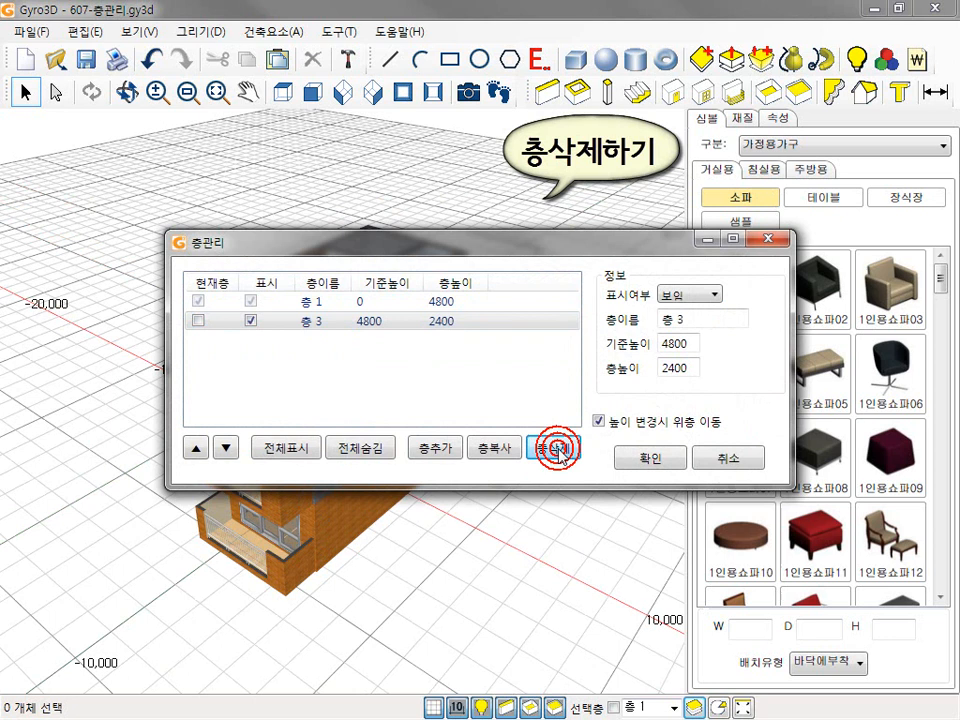
{"action": "left_click", "coordinate": [668, 460]}
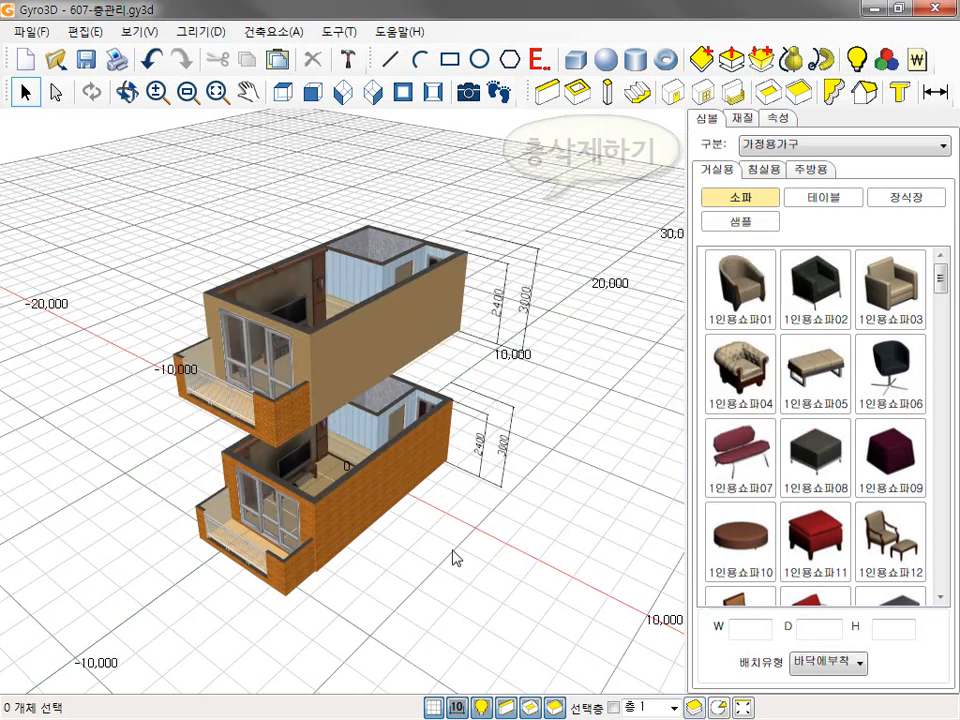
- Set the base height (기준높이) of 층 3 to 2400 in floor management and apply it
{"action": "left_click", "coordinate": [693, 707]}
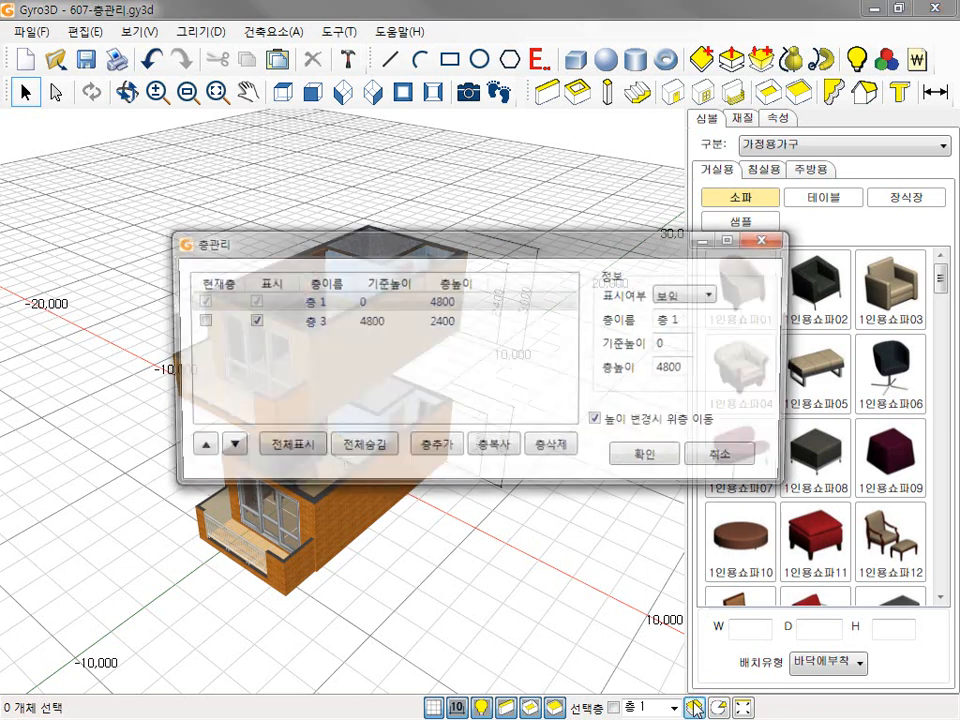
{"action": "left_click", "coordinate": [370, 321]}
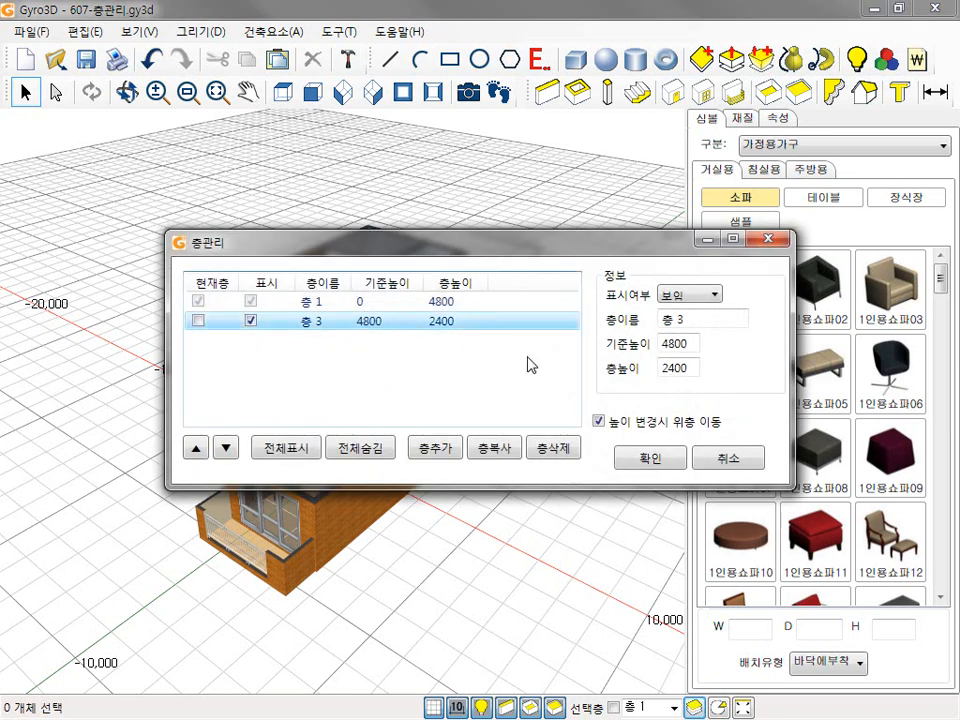
{"action": "left_click", "coordinate": [476, 302]}
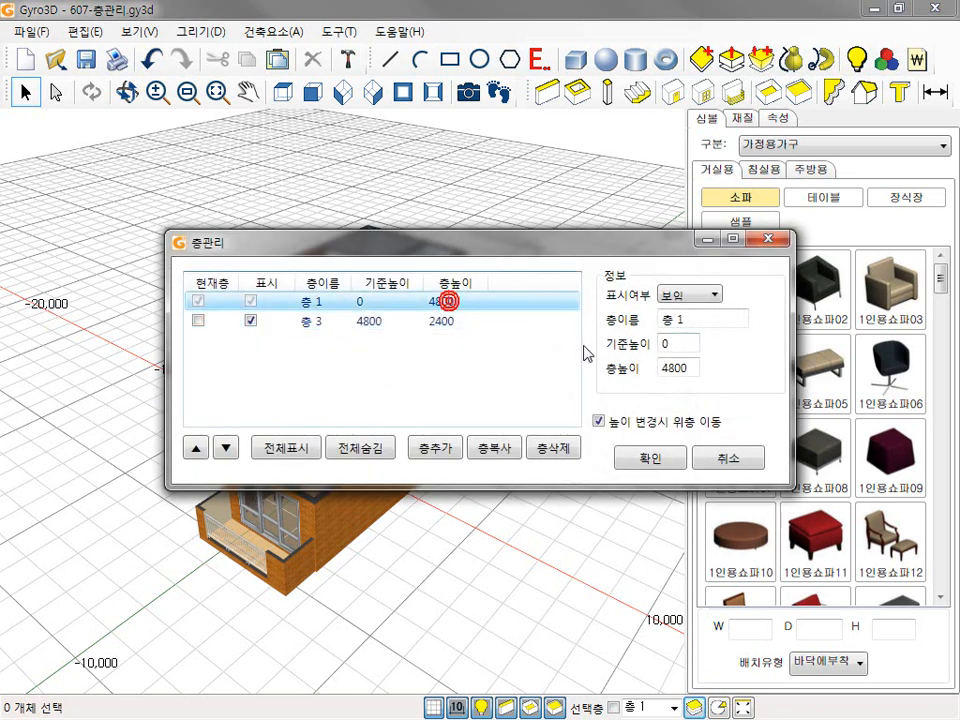
{"action": "left_click", "coordinate": [388, 323]}
{"action": "double_click", "coordinate": [690, 343]}
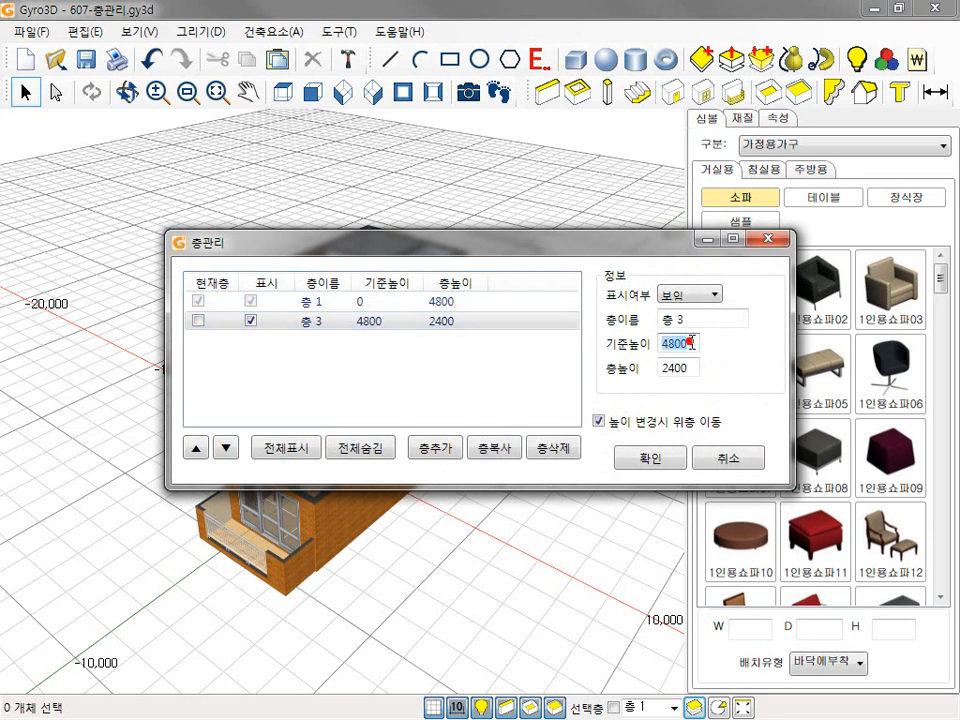
{"action": "type", "text": "2"}
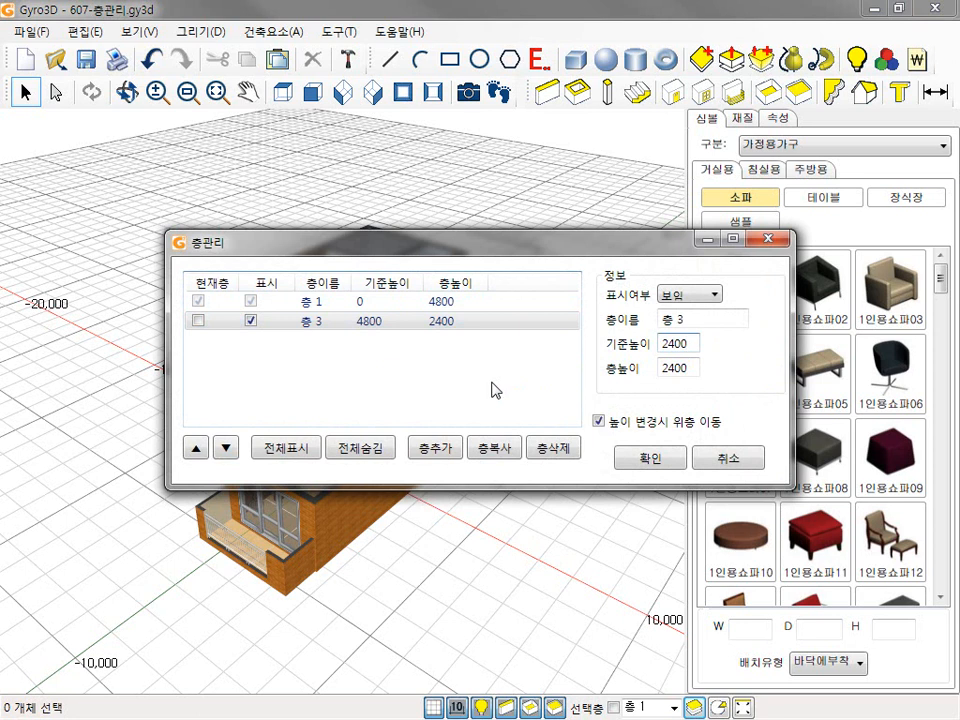
{"action": "left_click", "coordinate": [640, 458]}
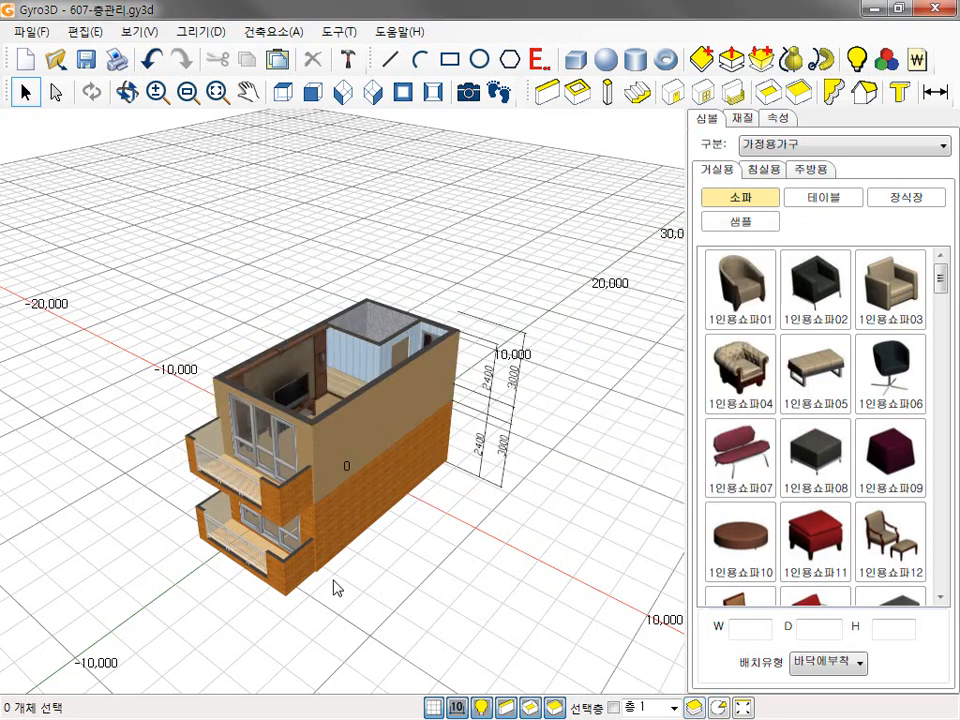
{"action": "middle_click_drag", "start_coordinate": [343, 547], "coordinate": [345, 518]}
{"action": "scroll", "coordinate": [345, 518], "scroll_direction": "up", "scroll_amount": 3}
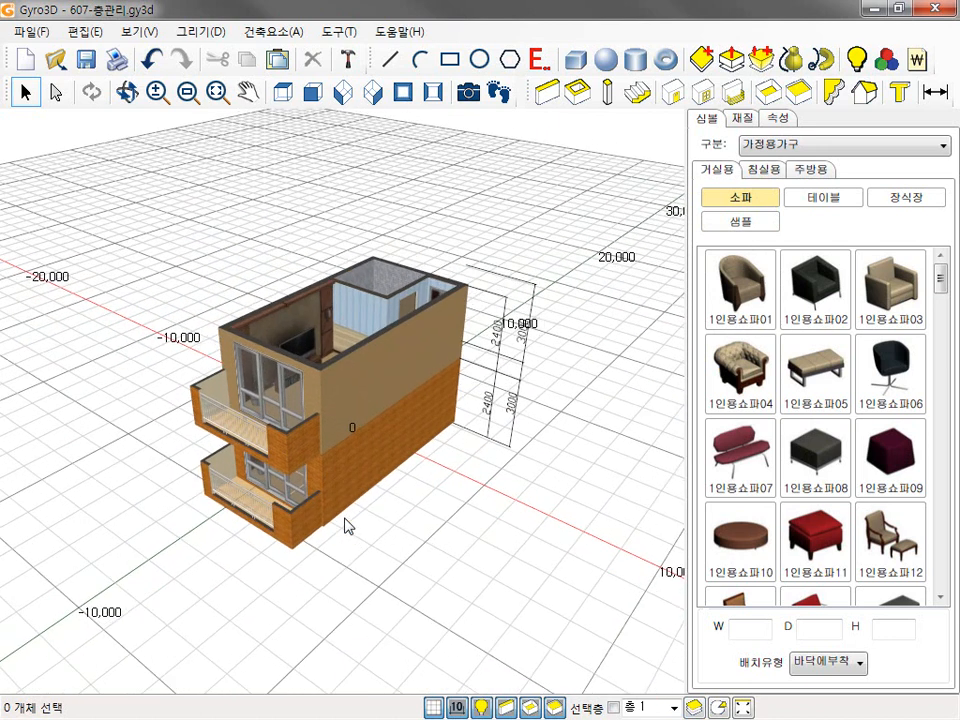